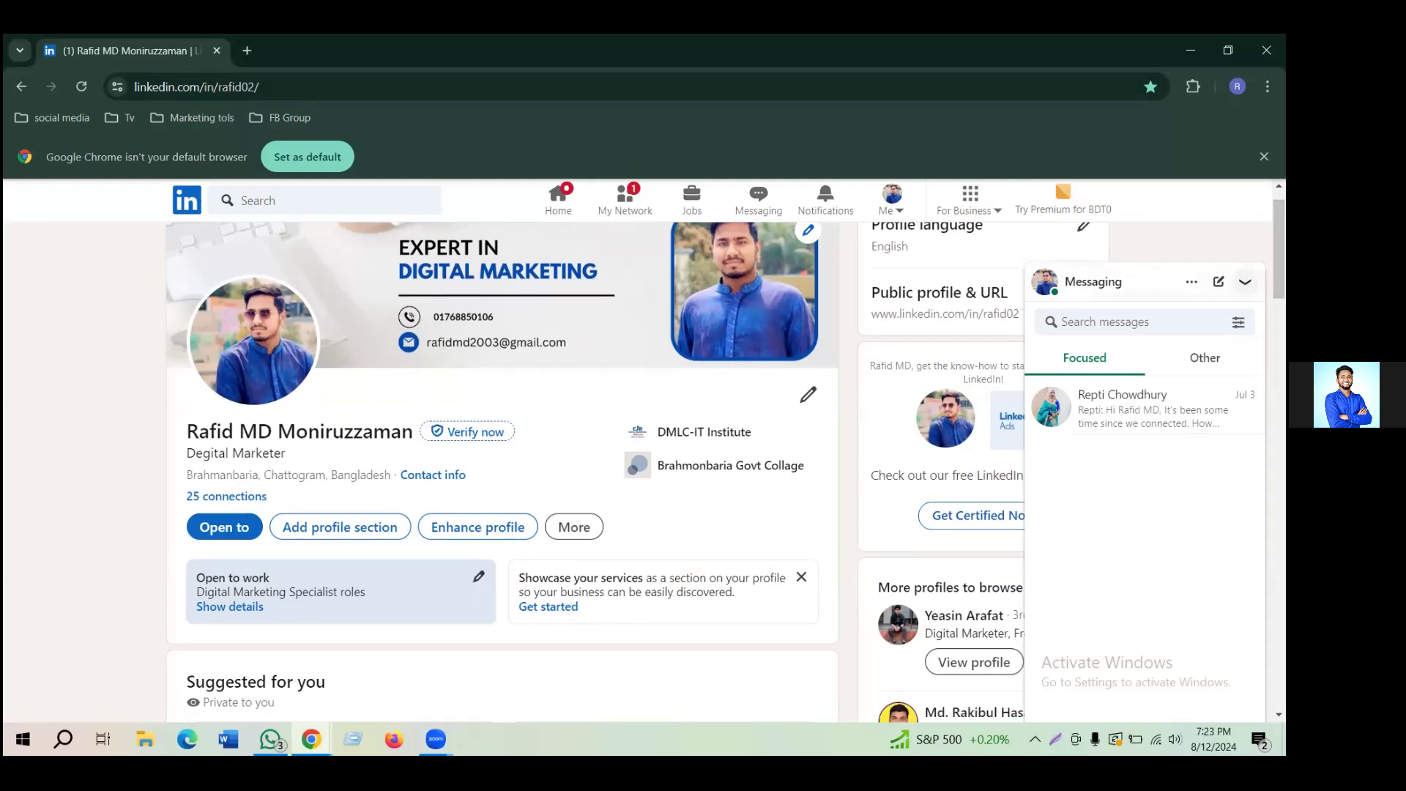
Start a new LinkedIn page of the Company type for a business and dismiss the messaging windows covering the page.
{"action": "left_click", "coordinate": [1245, 281]}
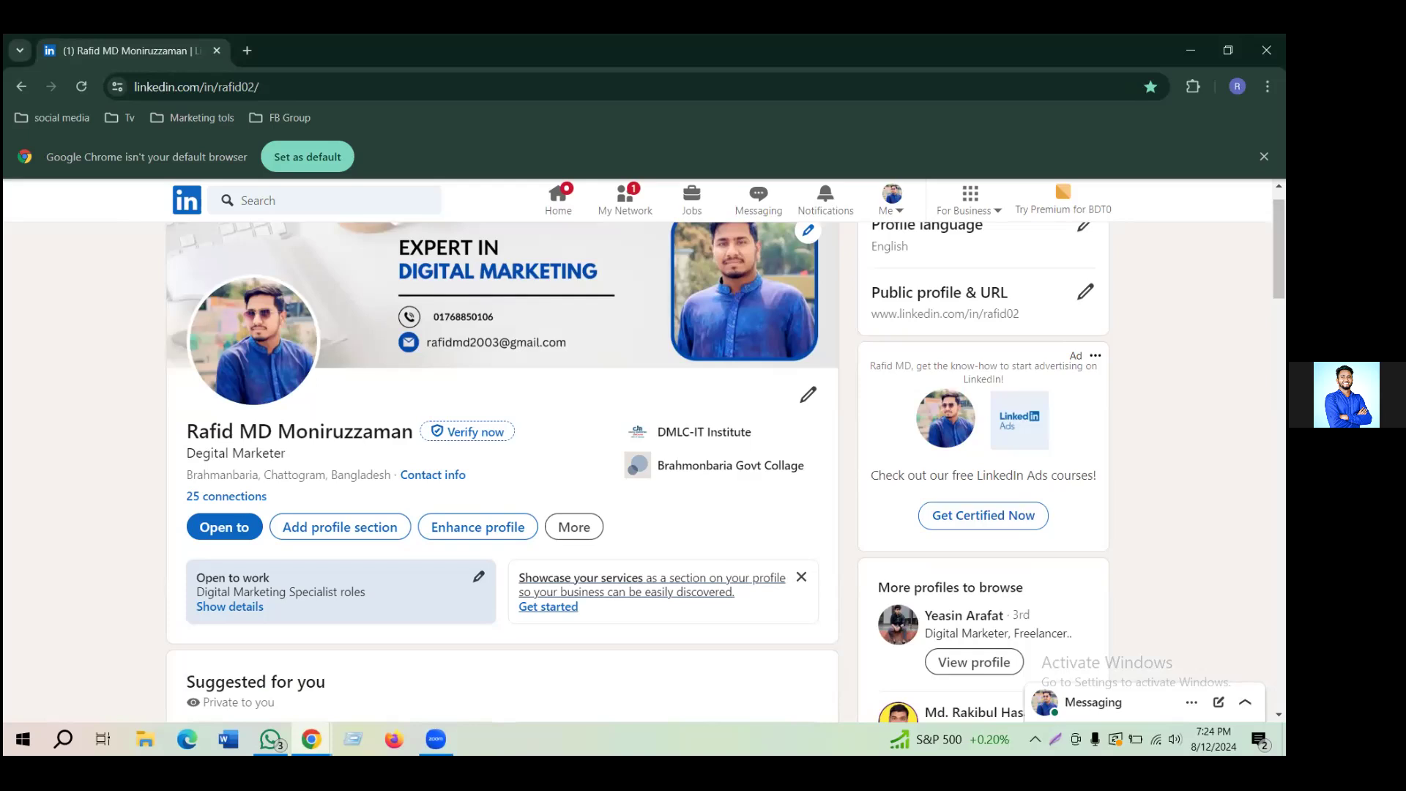
{"action": "left_click", "coordinate": [999, 212]}
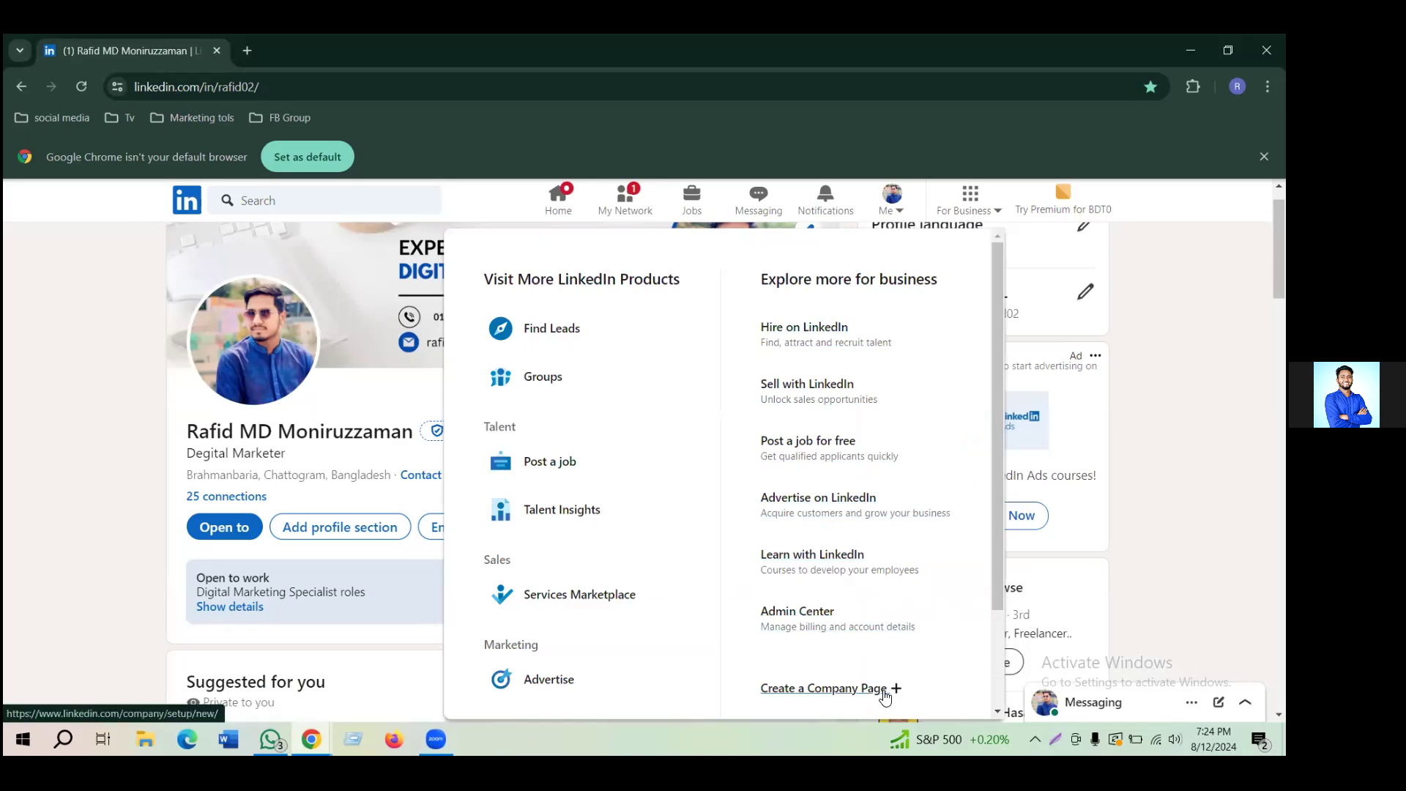
{"action": "scroll", "coordinate": [894, 627], "scroll_direction": "down", "scroll_amount": 2}
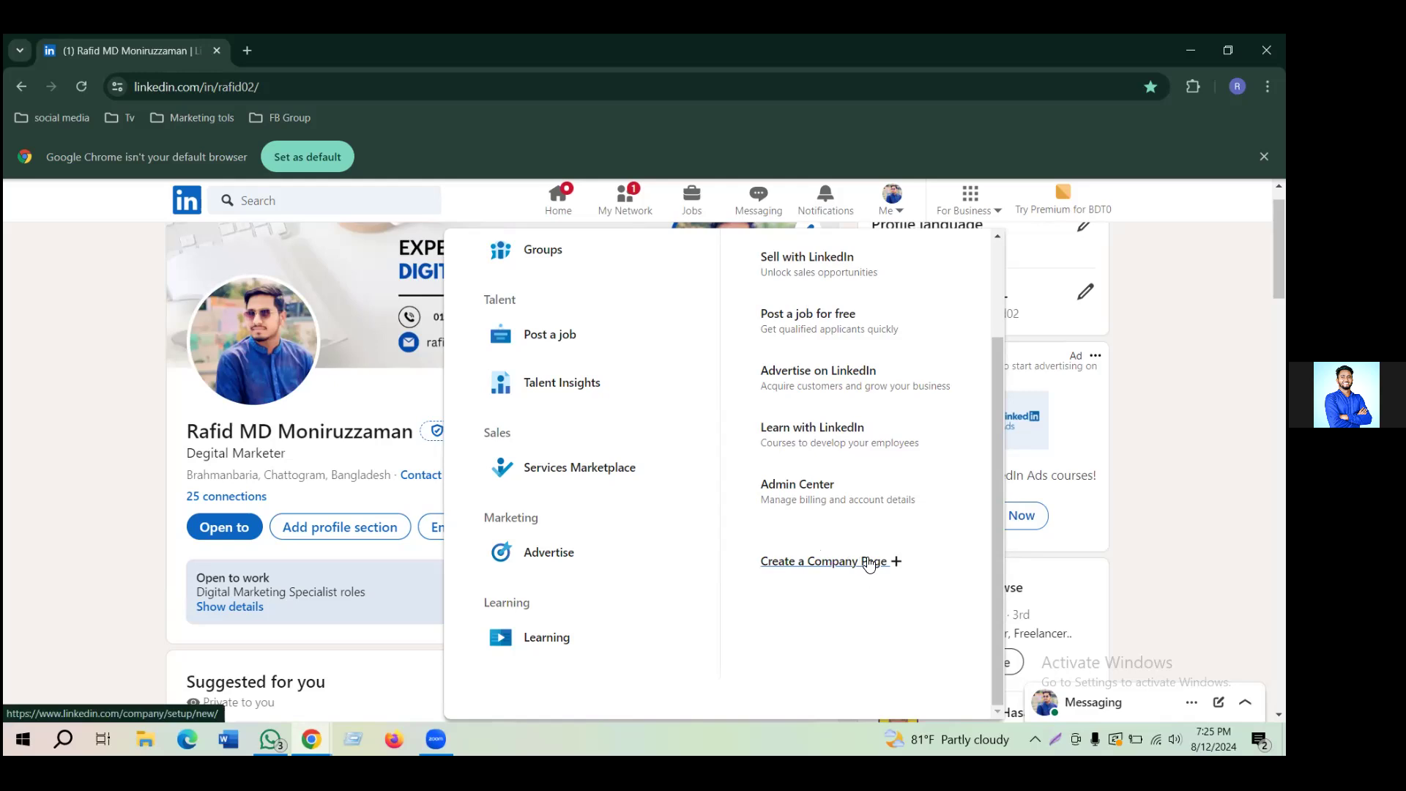
{"action": "left_click", "coordinate": [815, 562]}
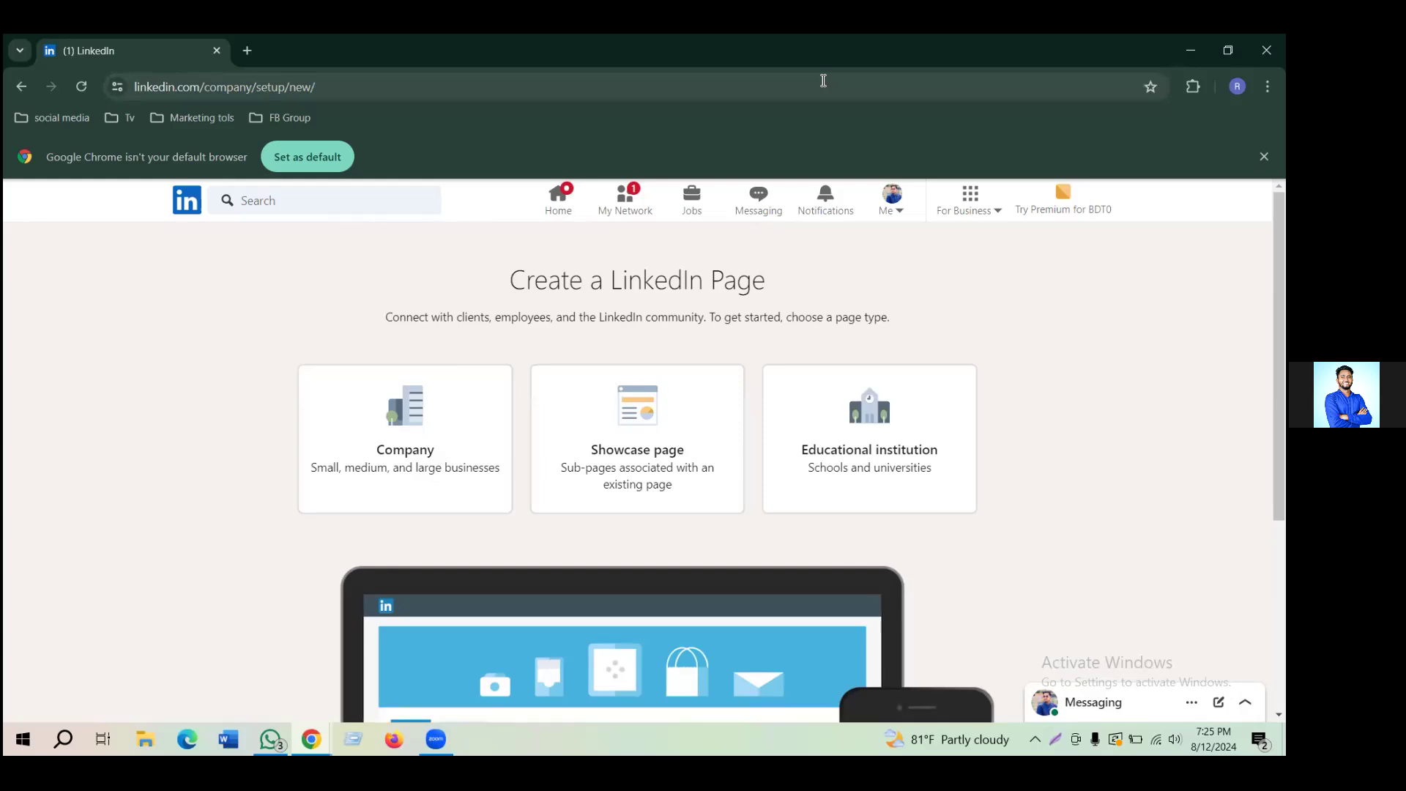
{"action": "left_click", "coordinate": [407, 425]}
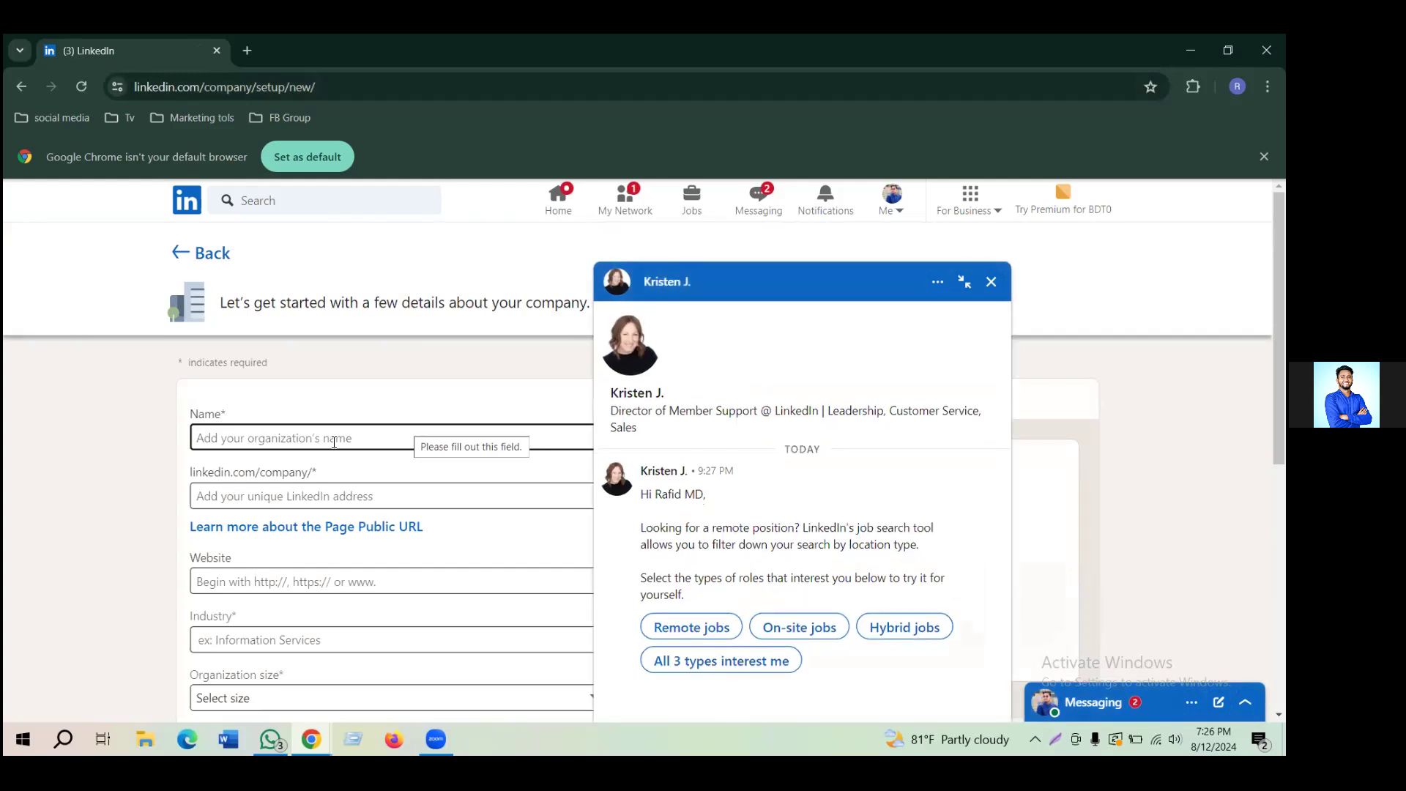
{"action": "left_click", "coordinate": [991, 282]}
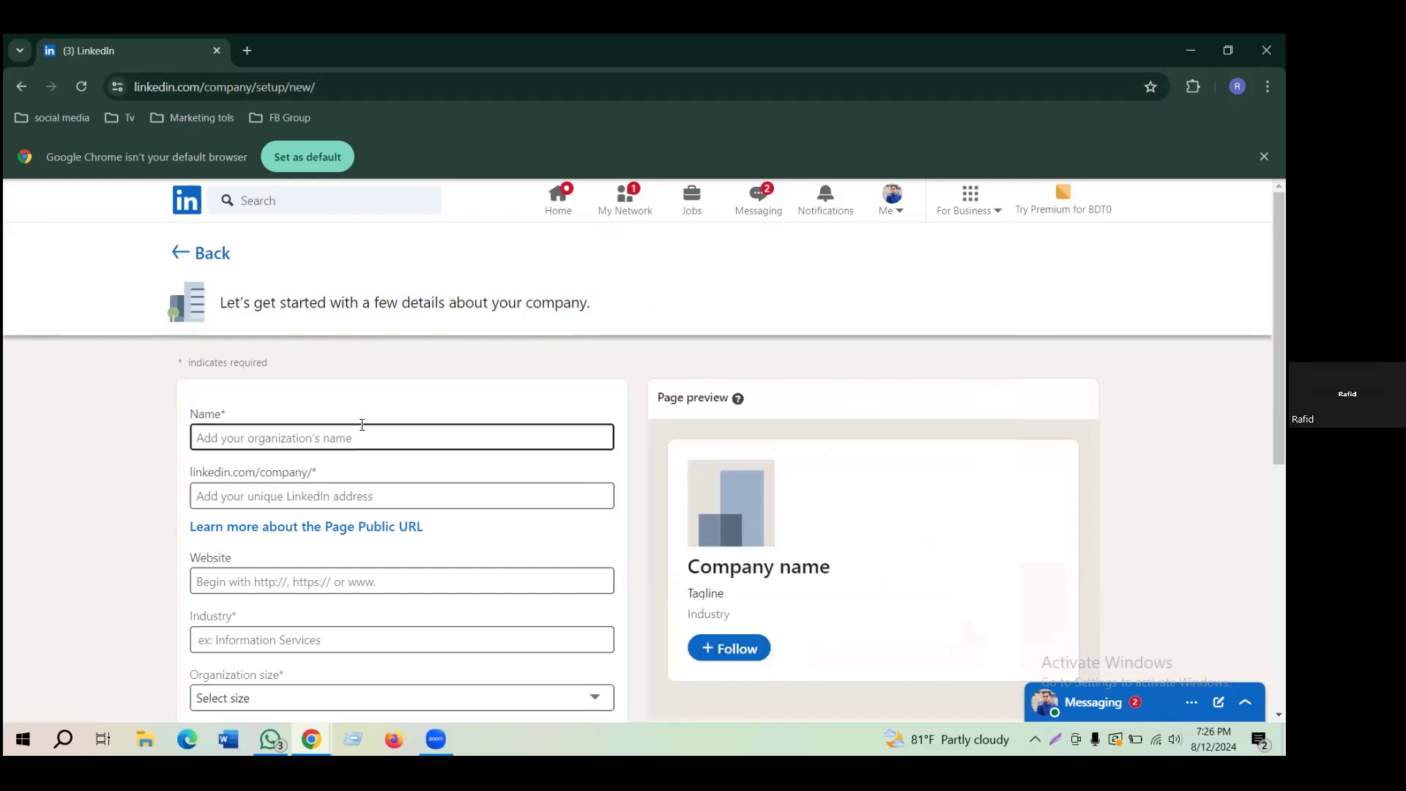
{"action": "left_click", "coordinate": [319, 440]}
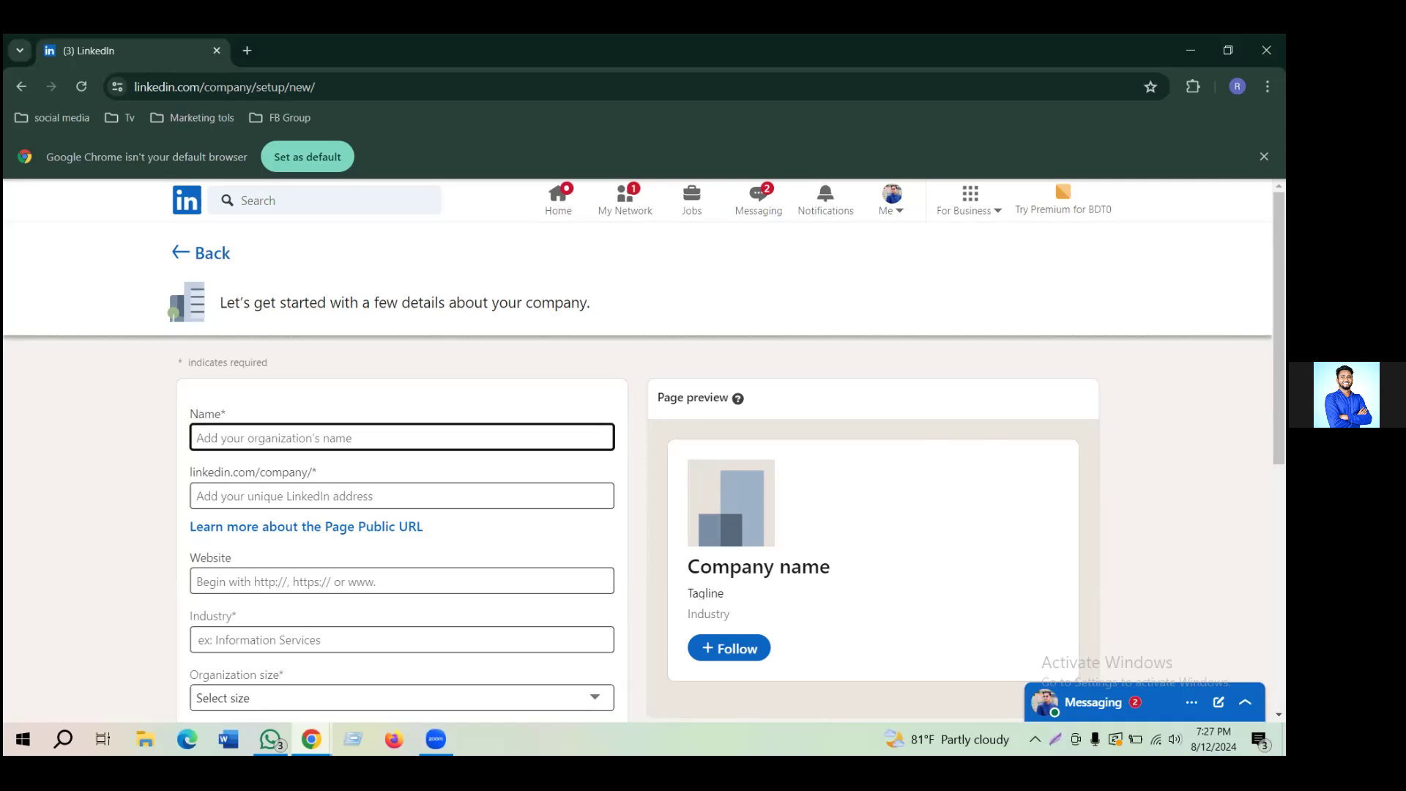
{"action": "left_click", "coordinate": [314, 501]}
{"action": "left_click", "coordinate": [314, 580]}
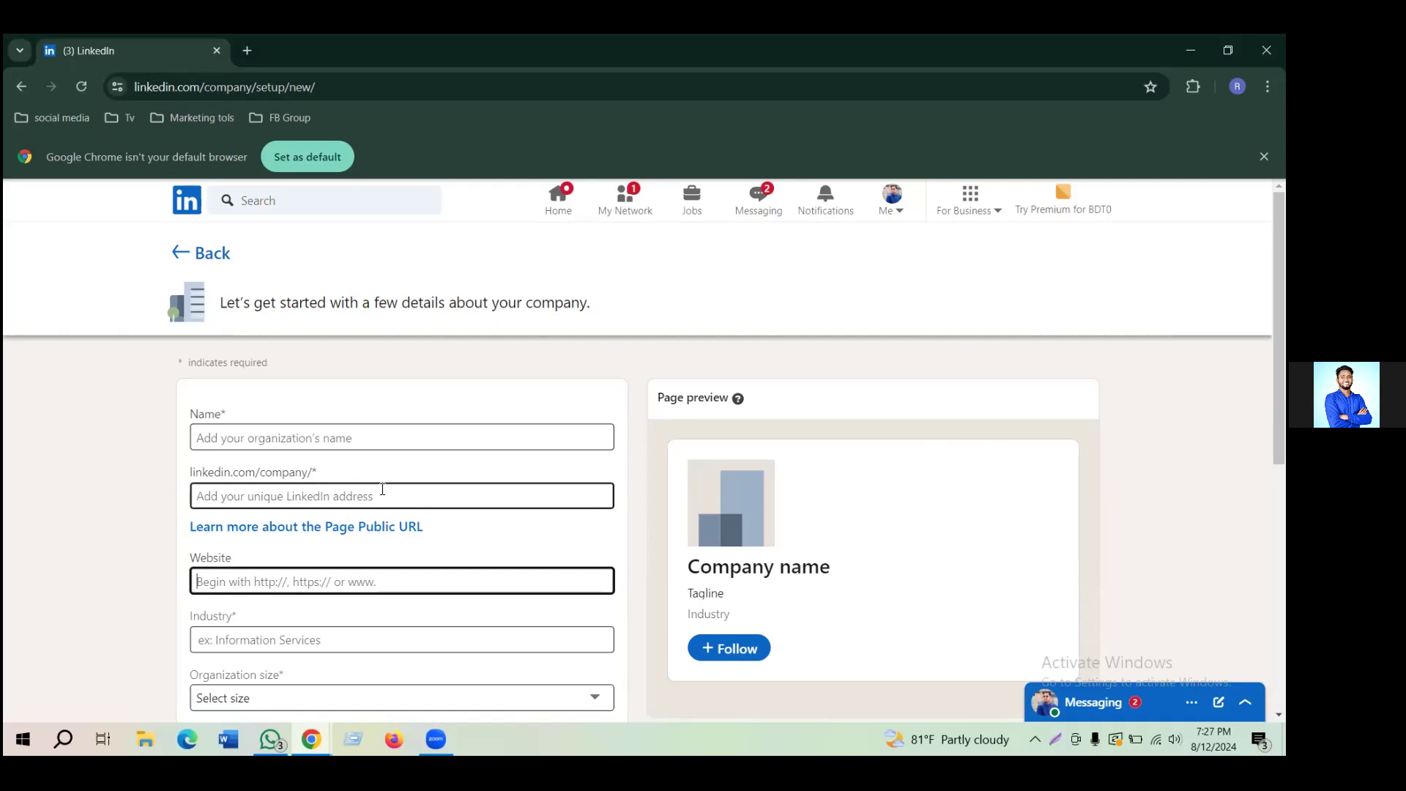
Enter "Rafi Digital" as the organization's name in the company details form.
{"action": "left_click", "coordinate": [284, 435]}
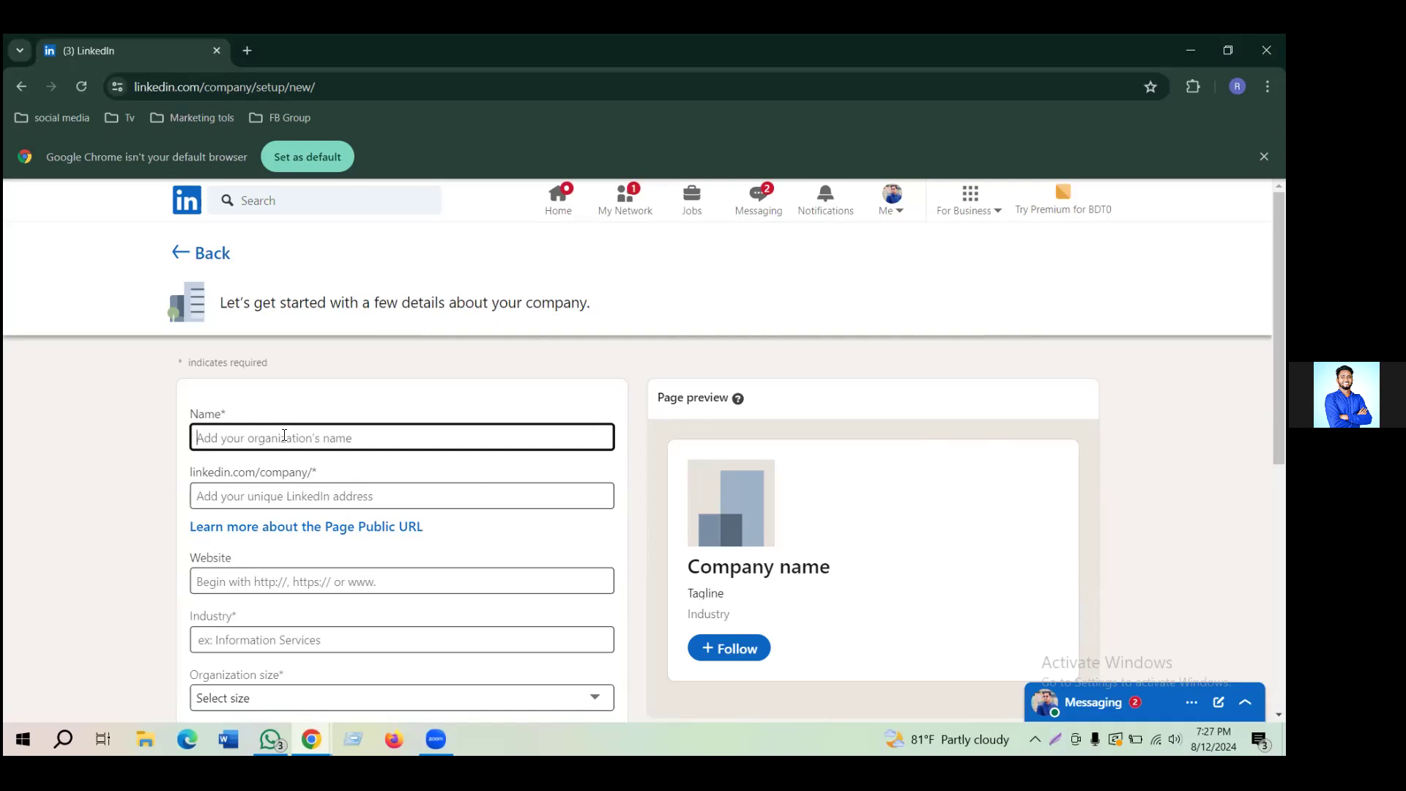
{"action": "type", "text": "Rafo"}
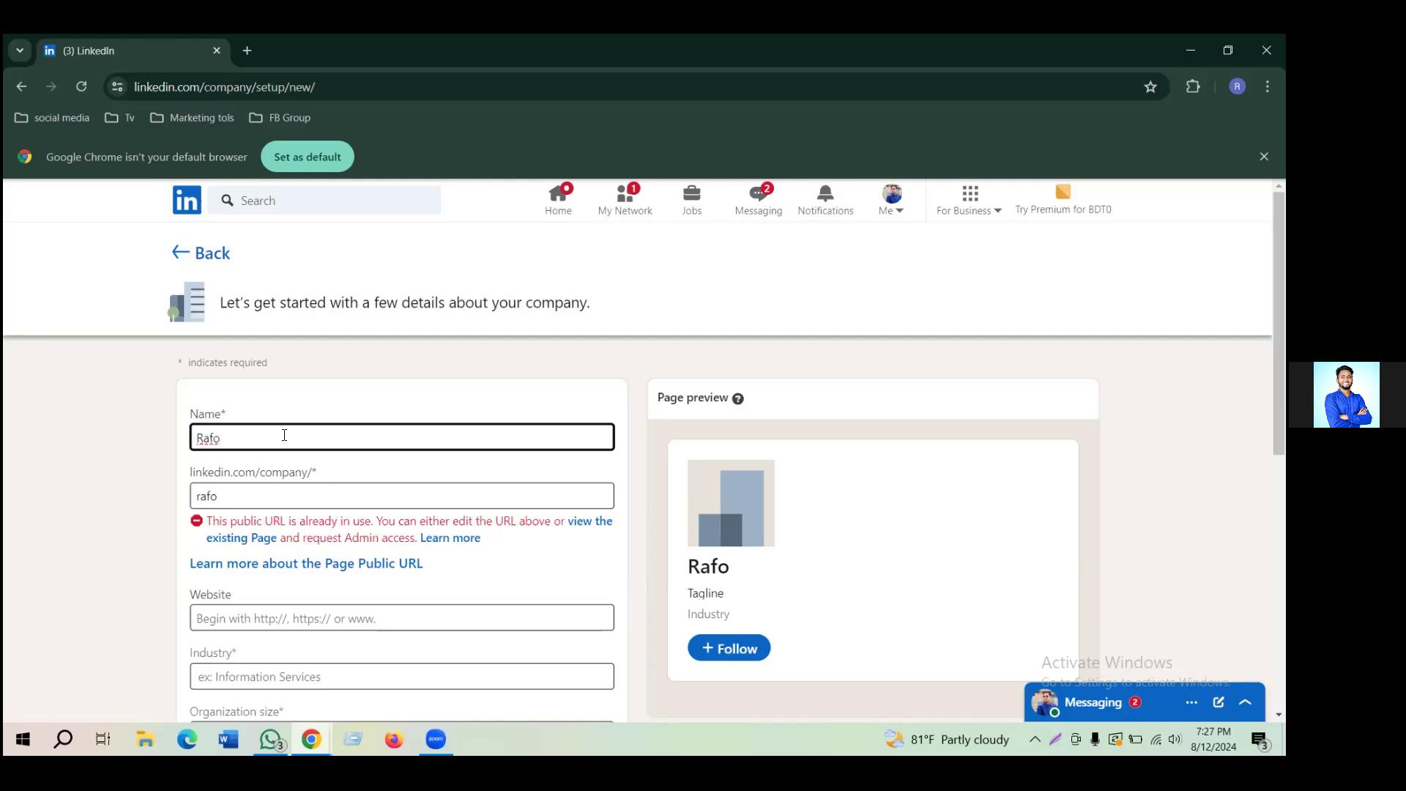
{"action": "key", "text": "BackSpace"}
{"action": "type", "text": "id"}
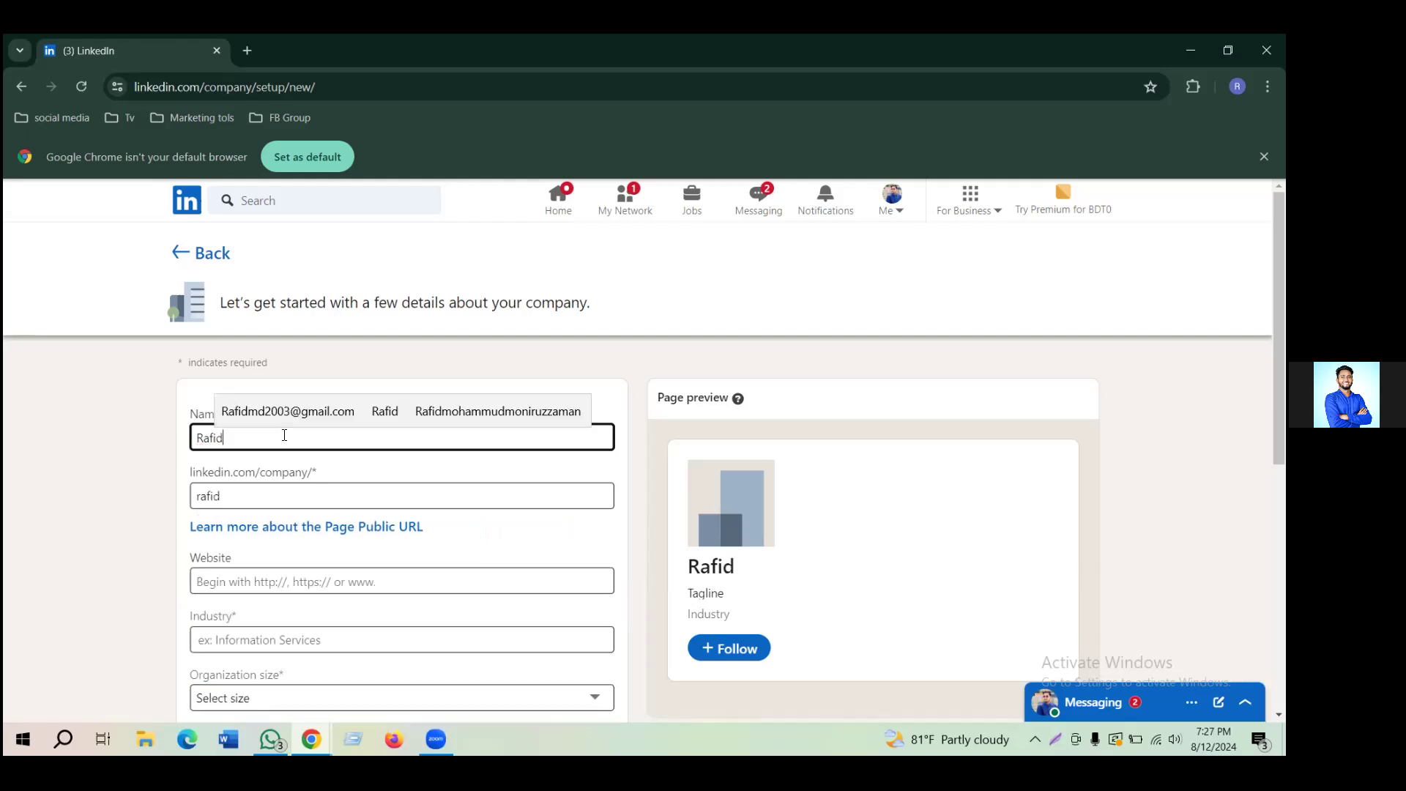
{"action": "type", "text": "igital"}
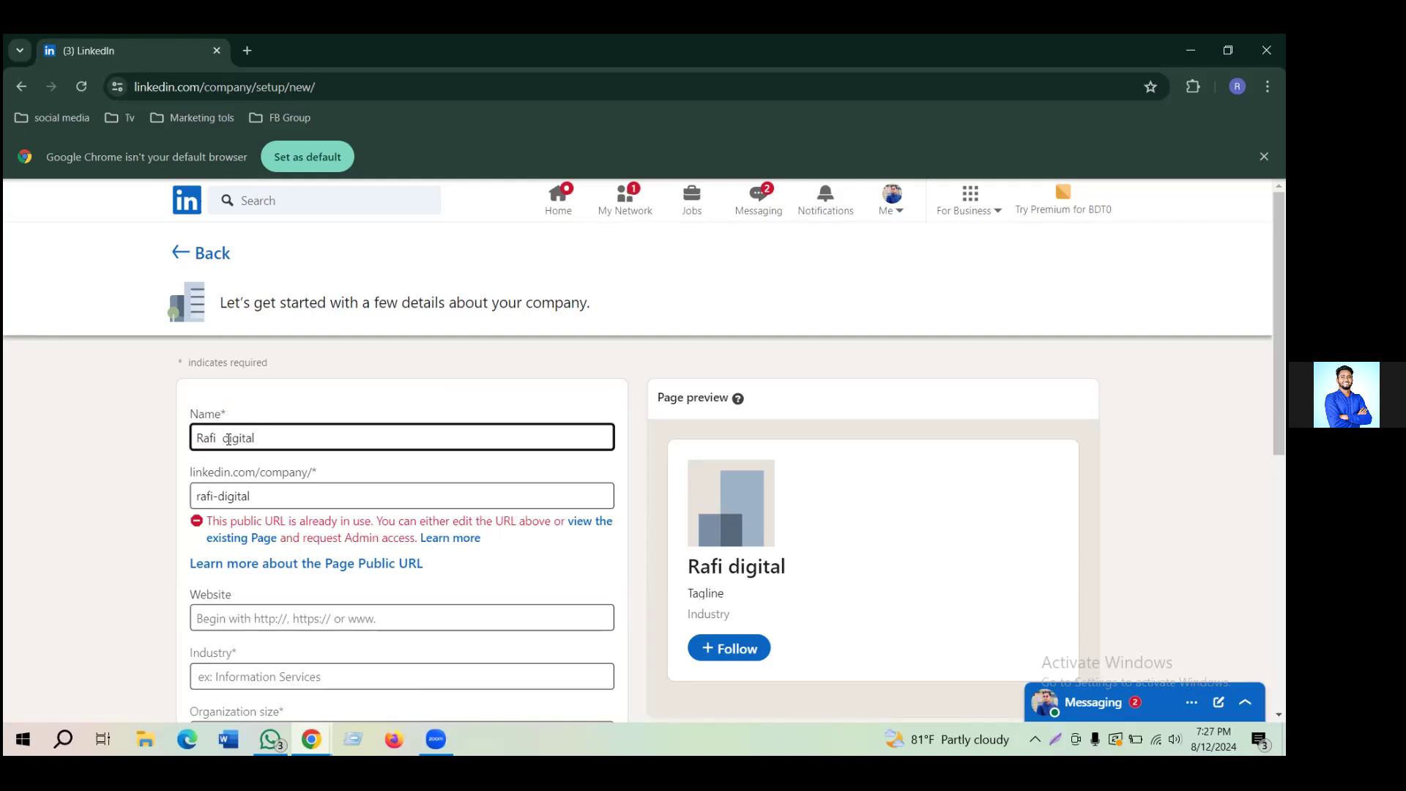
{"action": "key", "text": "BackSpace"}
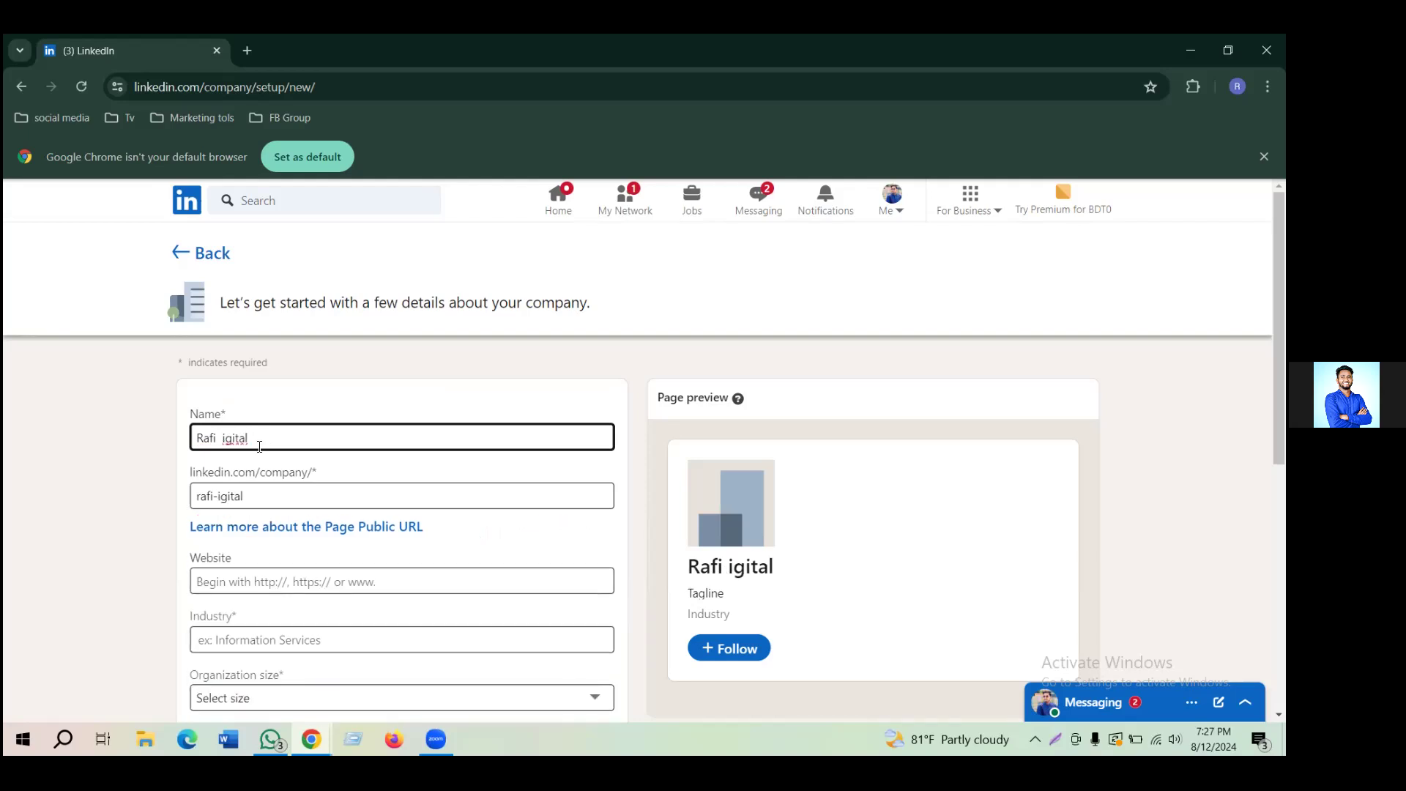
{"action": "key", "text": "BackSpace"}
{"action": "type", "text": "D"}
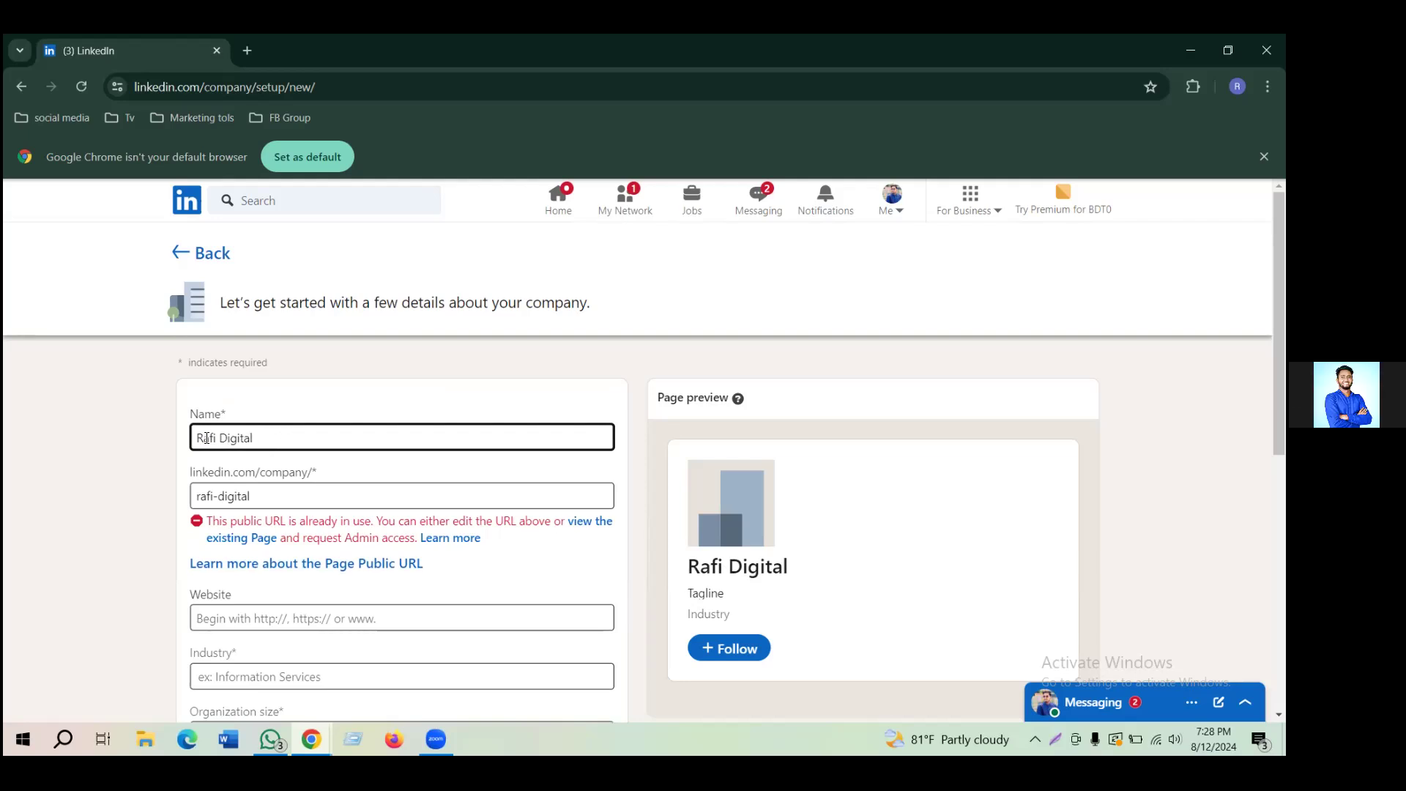
Correct the organization's name to "Rafid Digital" so the page's public URL is rafid-digital.
{"action": "left_click", "coordinate": [330, 498]}
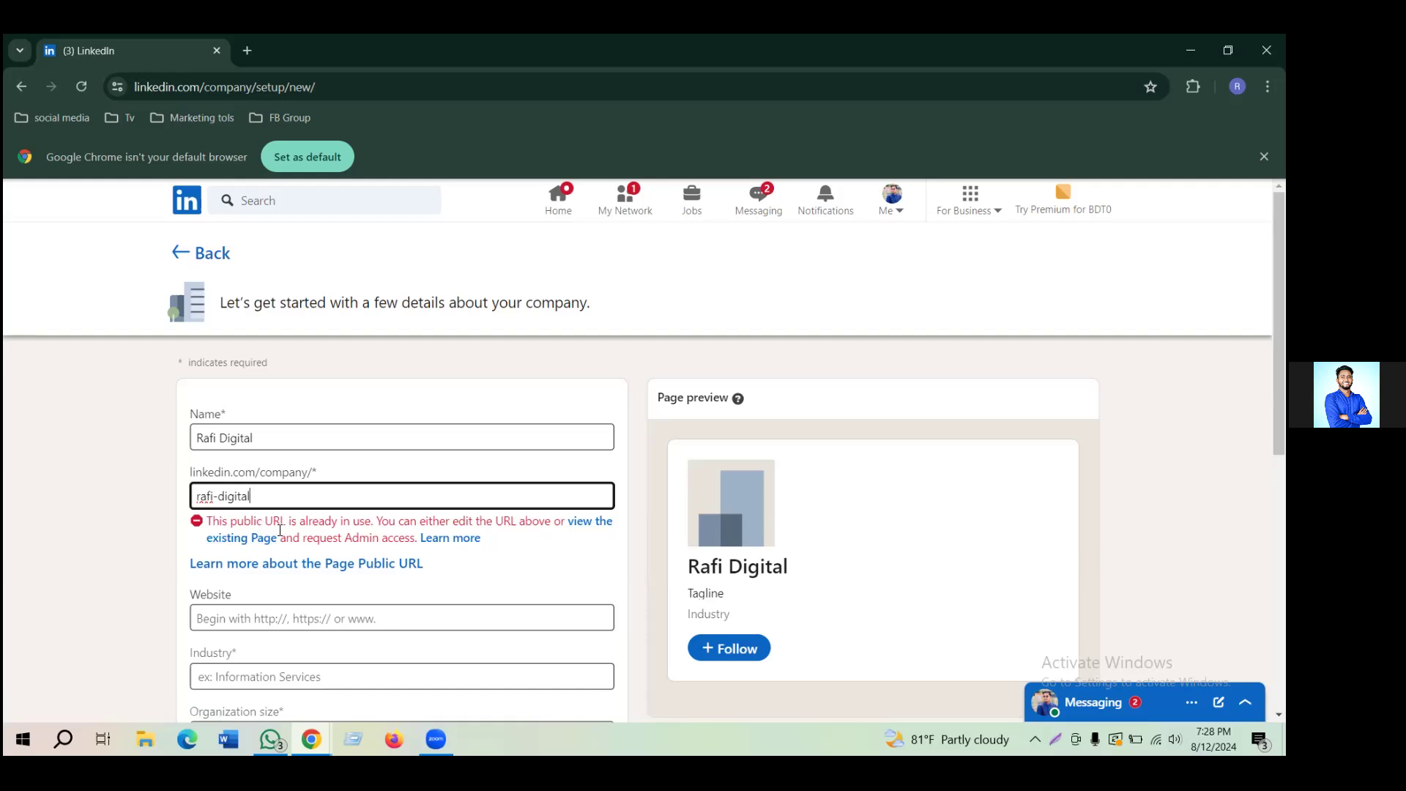
{"action": "left_click", "coordinate": [289, 438]}
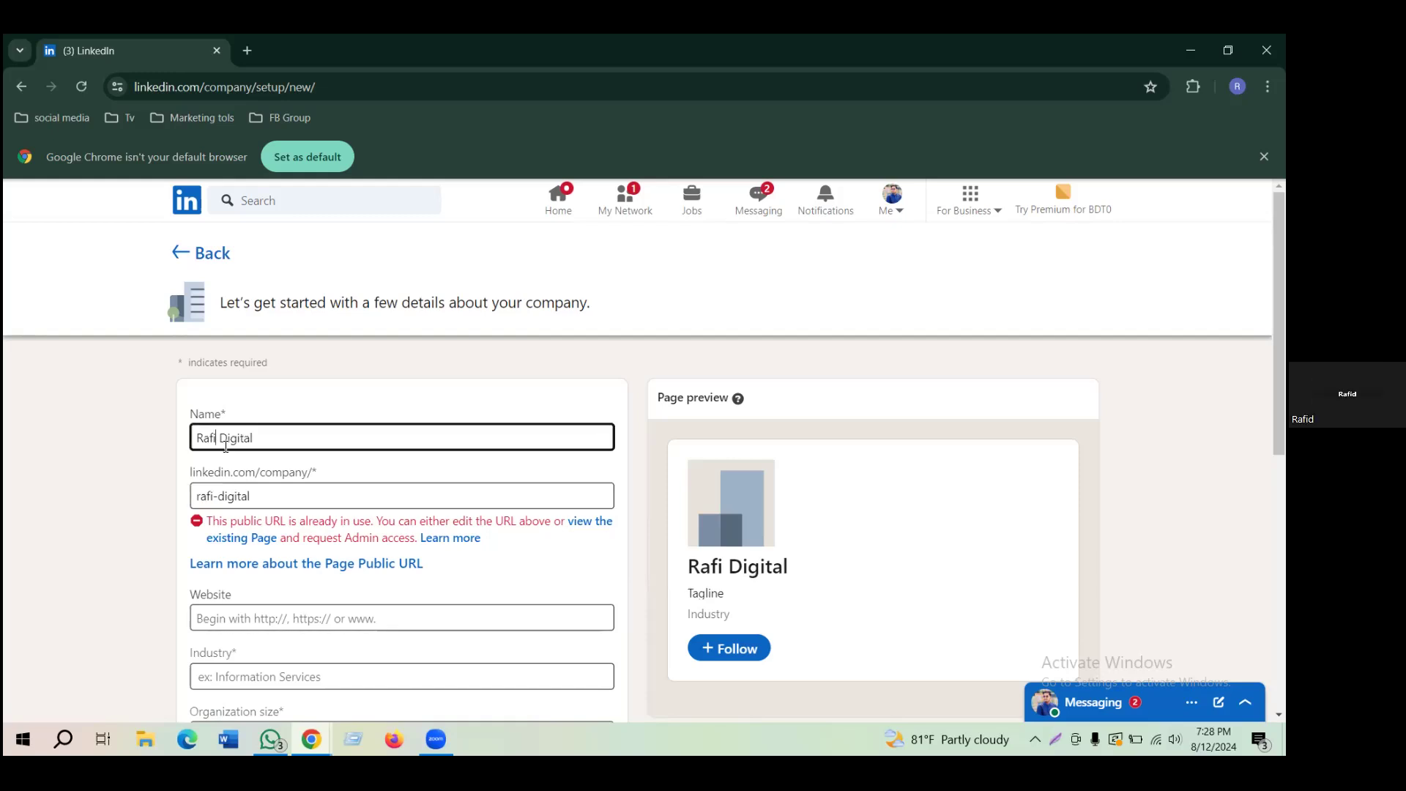
{"action": "type", "text": "d"}
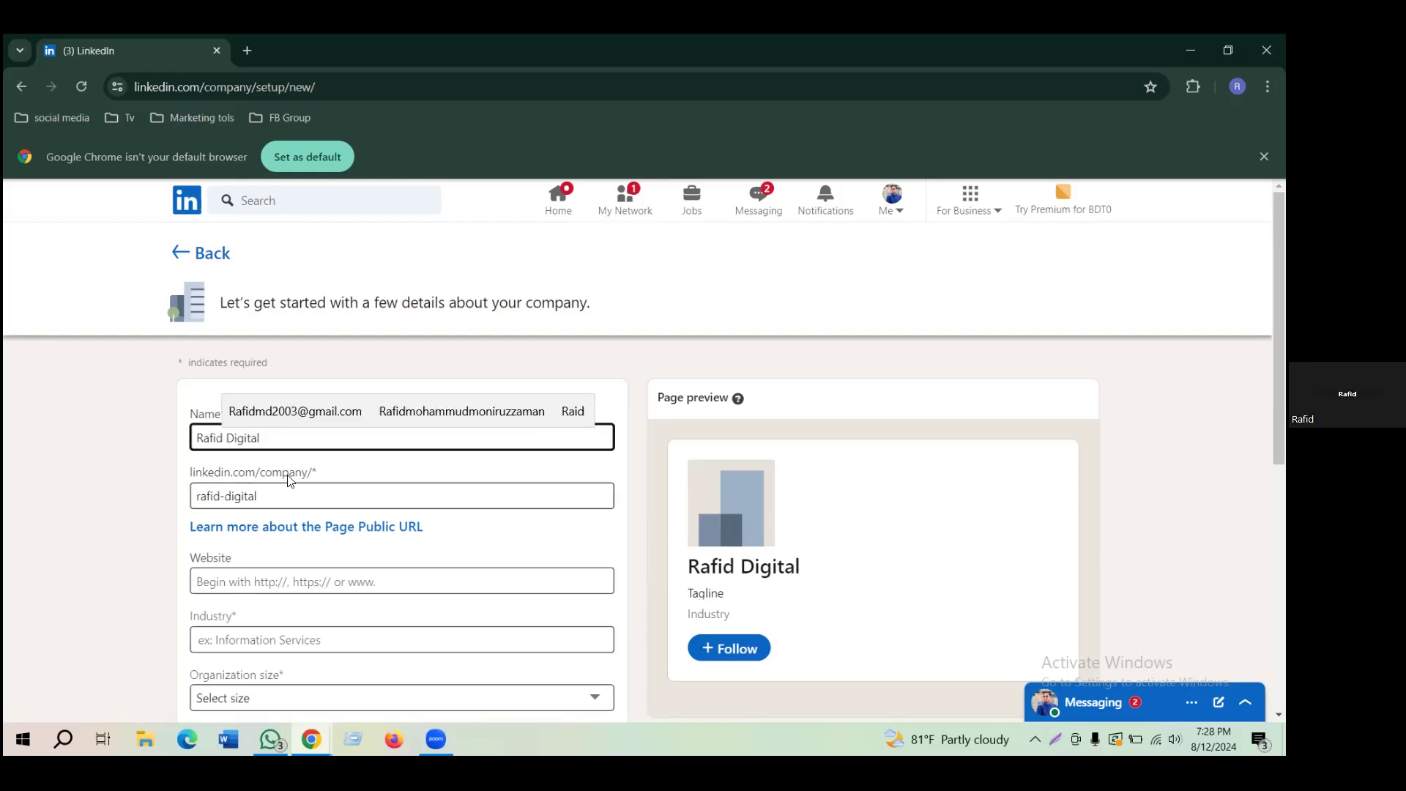
{"action": "left_click", "coordinate": [353, 489]}
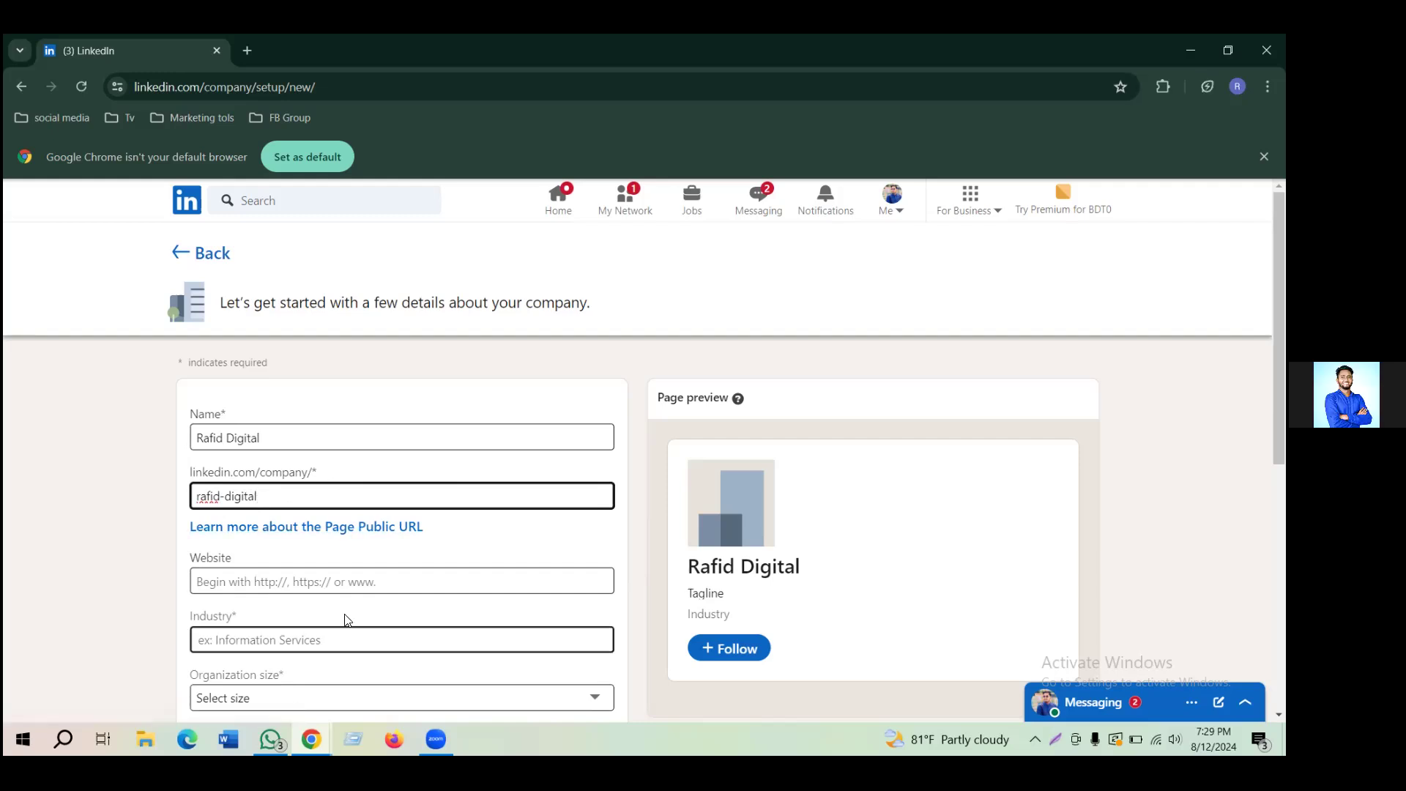
Leave the website blank and set the company's industry to Marketing Services.
{"action": "left_click", "coordinate": [271, 583]}
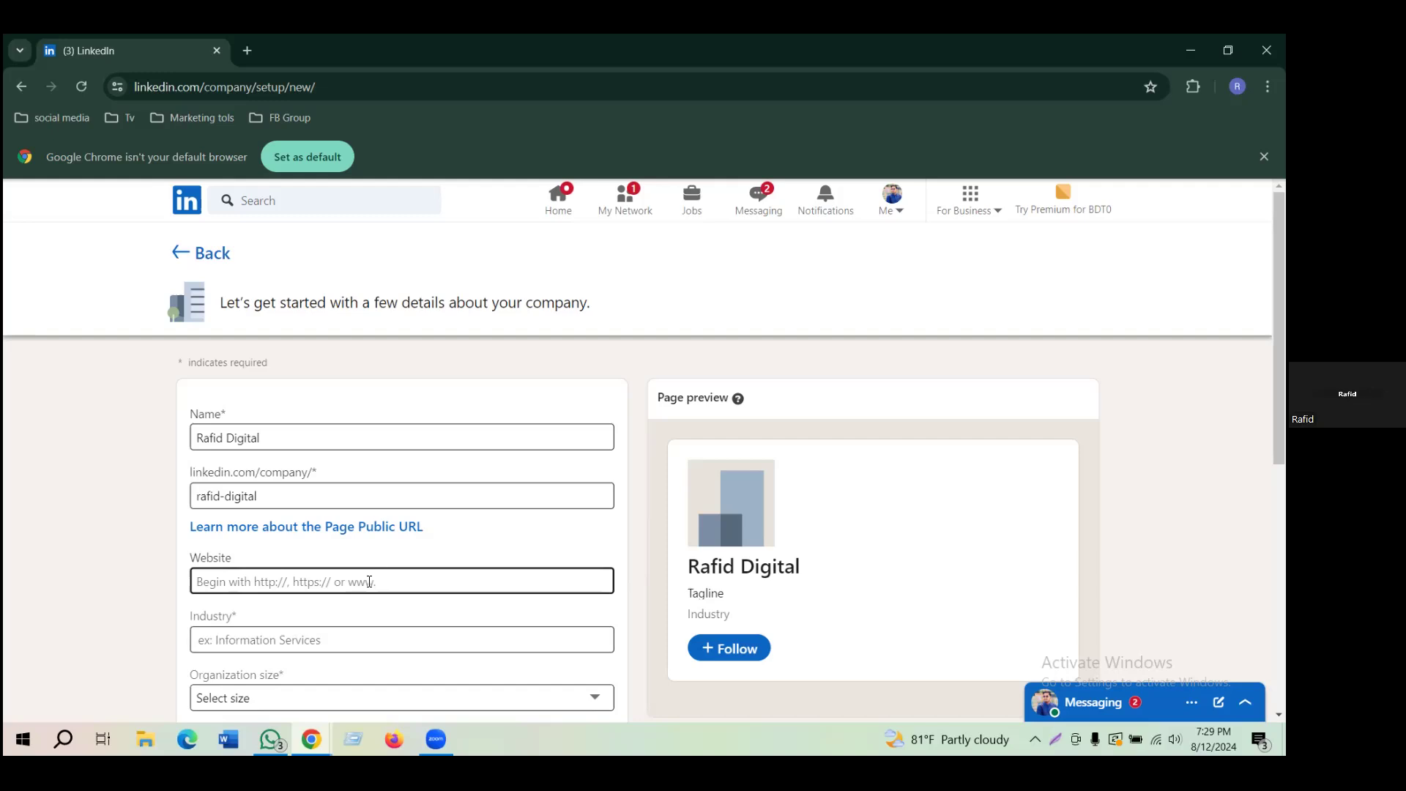
{"action": "left_click", "coordinate": [297, 642]}
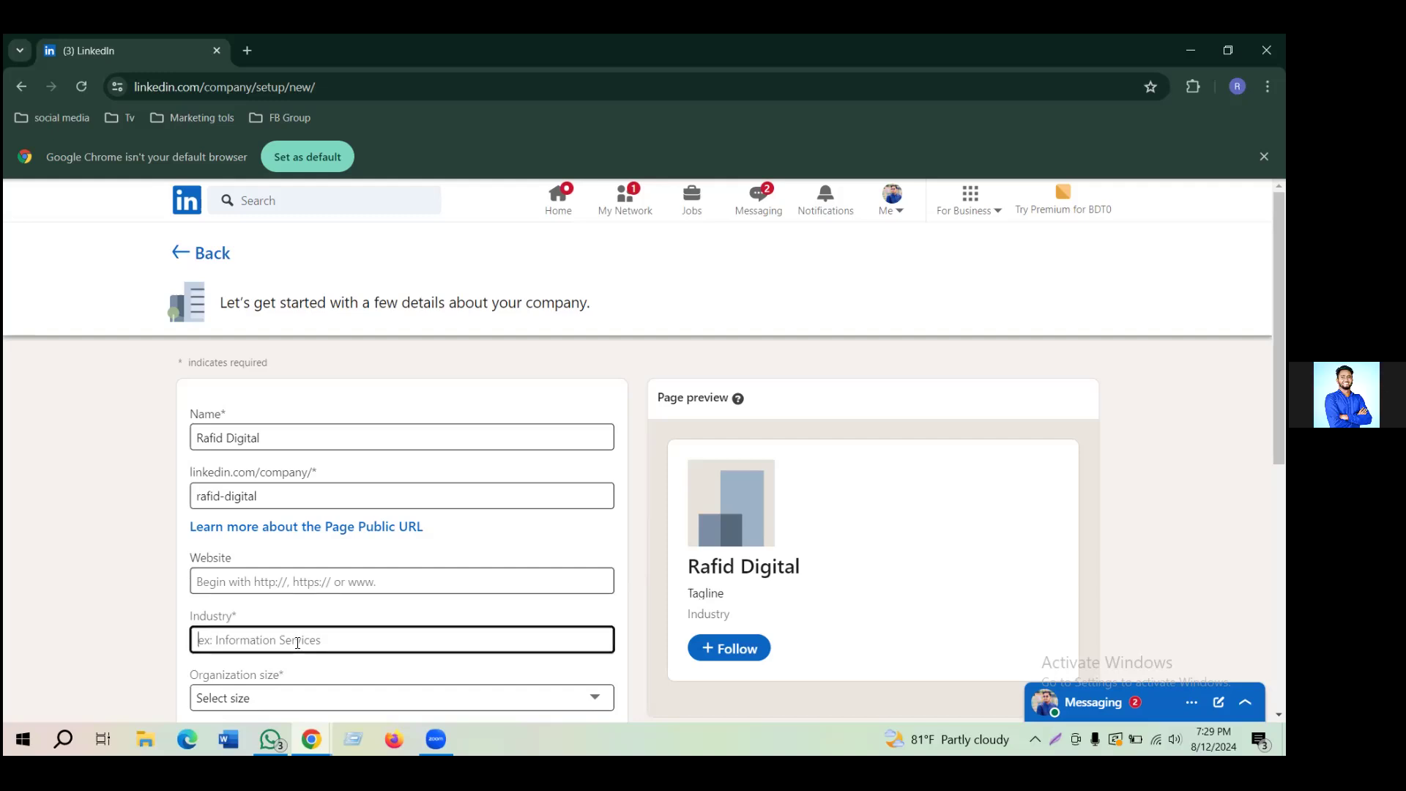
{"action": "type", "text": "m"}
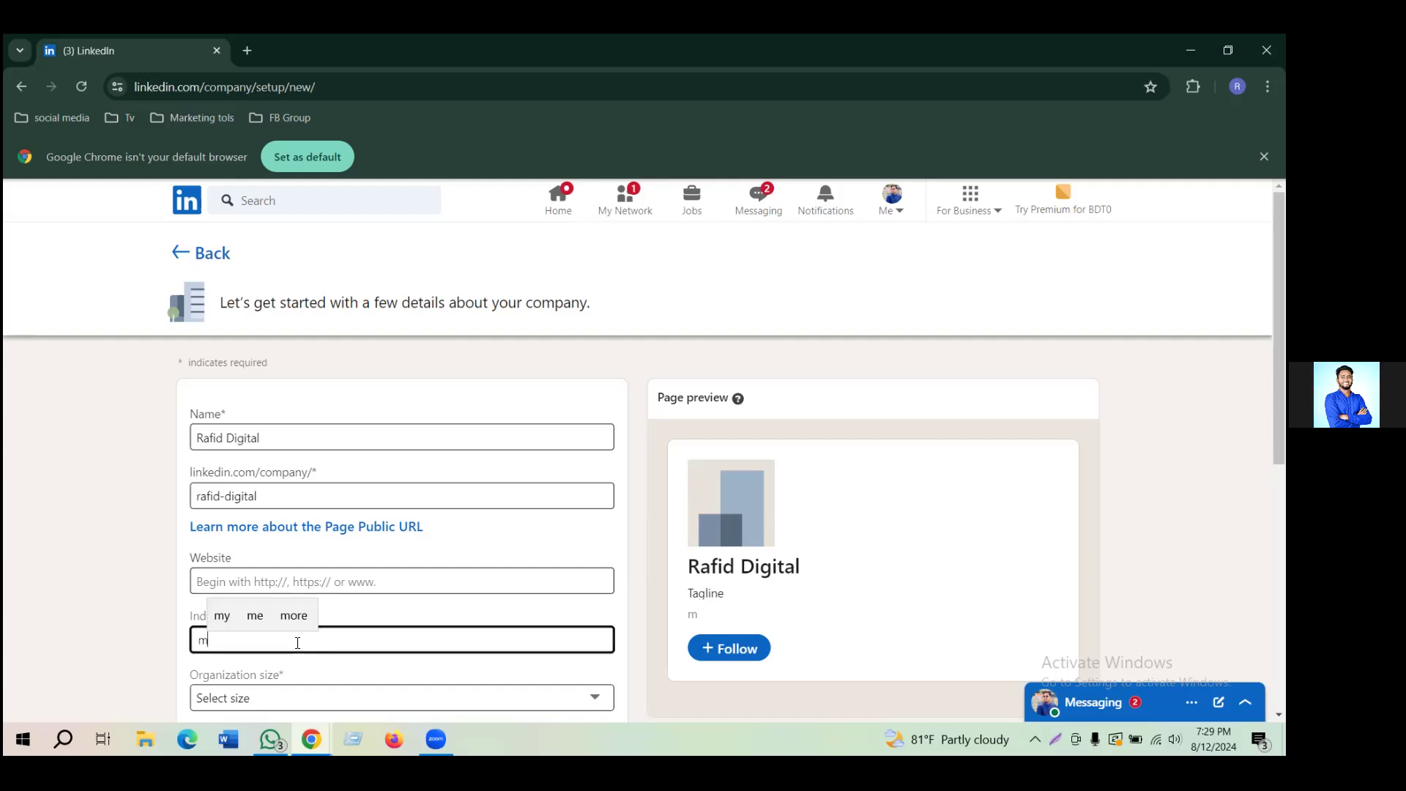
{"action": "type", "text": "arketing"}
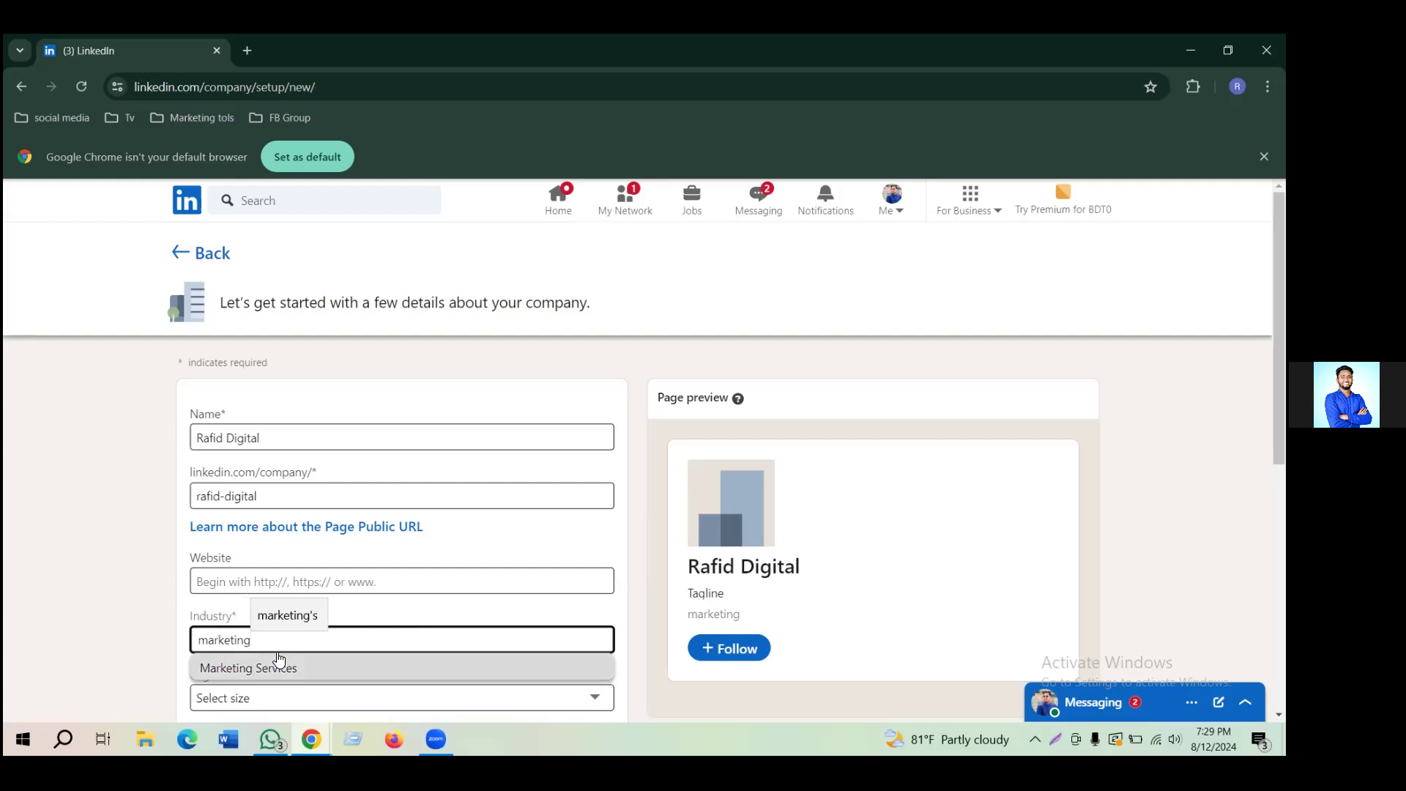
{"action": "left_click", "coordinate": [278, 667]}
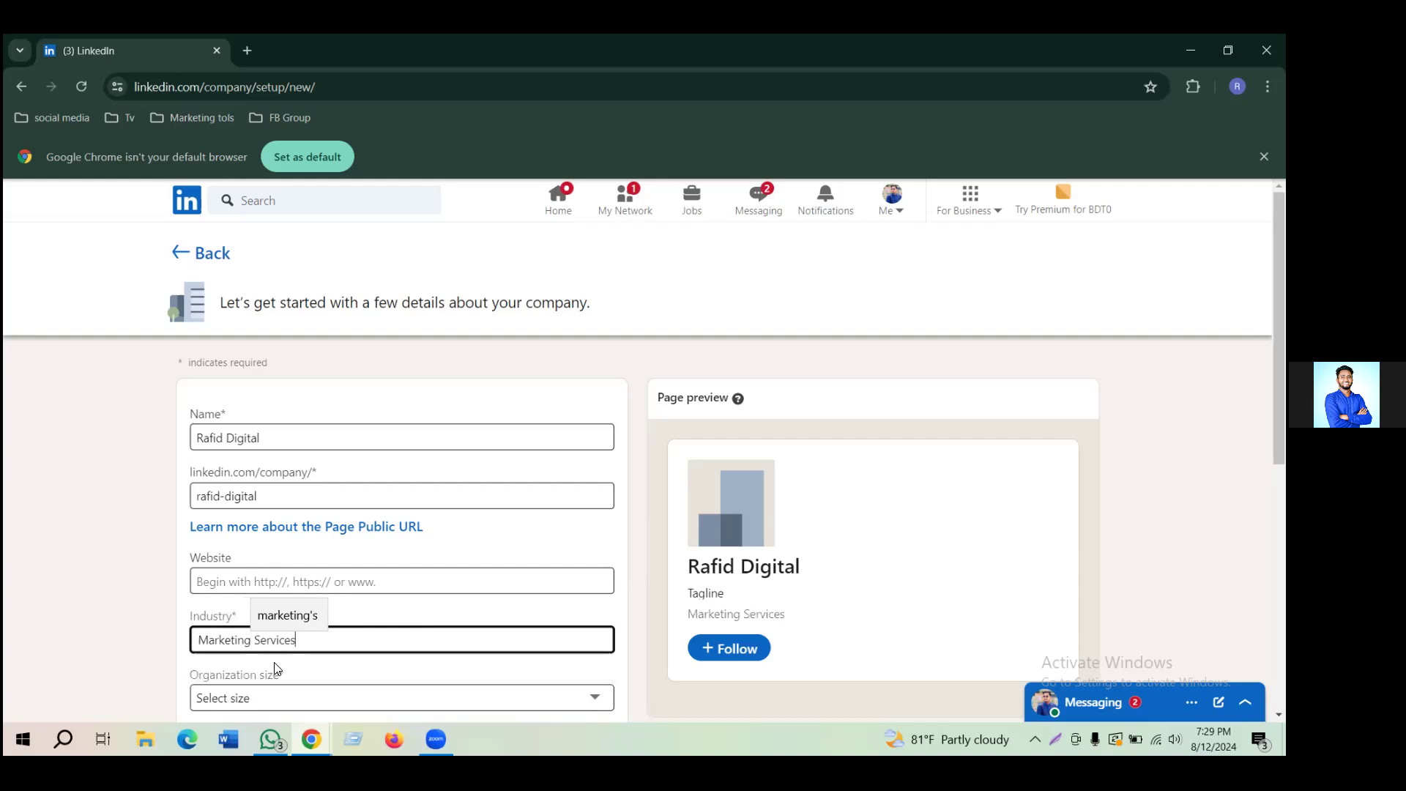
{"action": "left_click", "coordinate": [642, 621]}
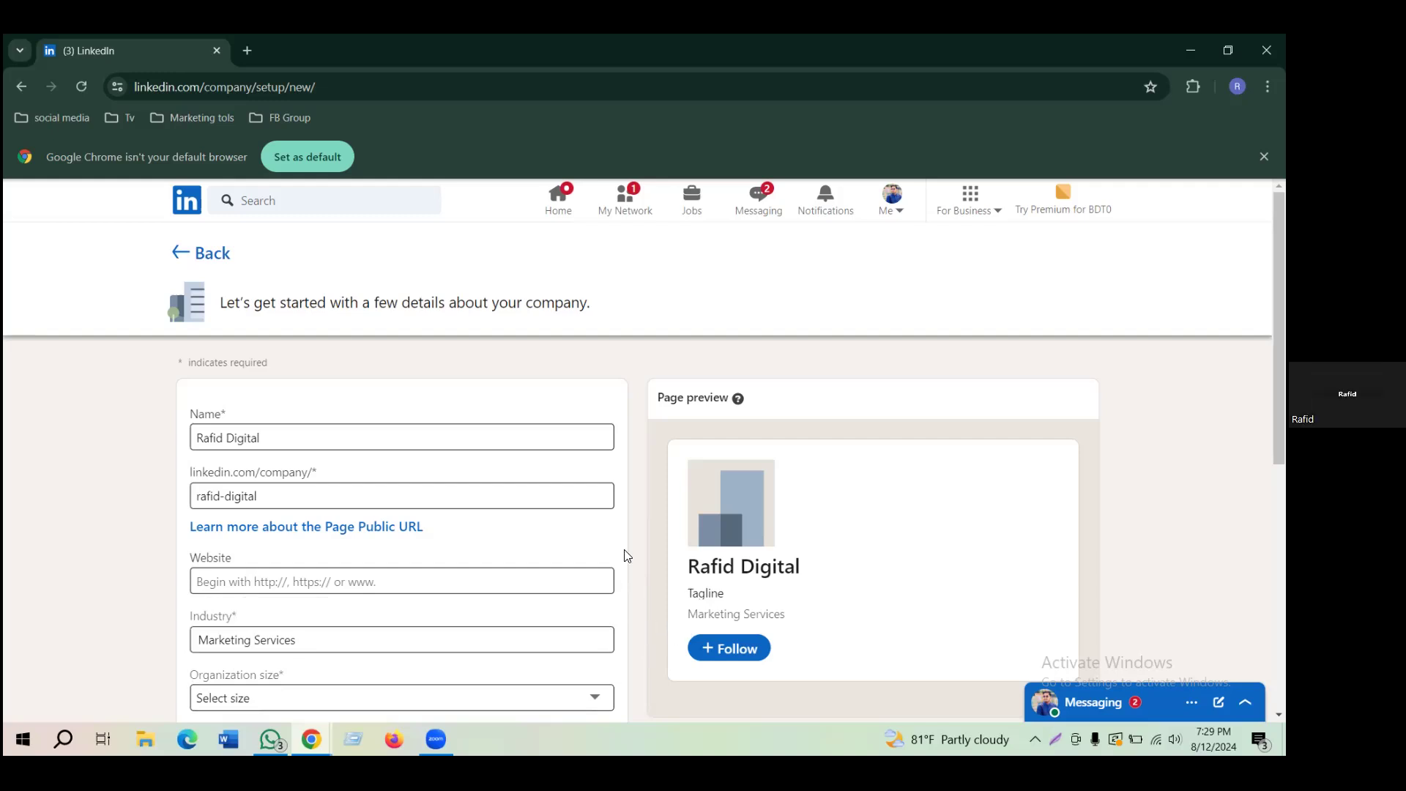
Set the organization size to 2–10 employees and review the other size options without changing it.
{"action": "scroll", "coordinate": [245, 644], "scroll_direction": "down", "scroll_amount": 3}
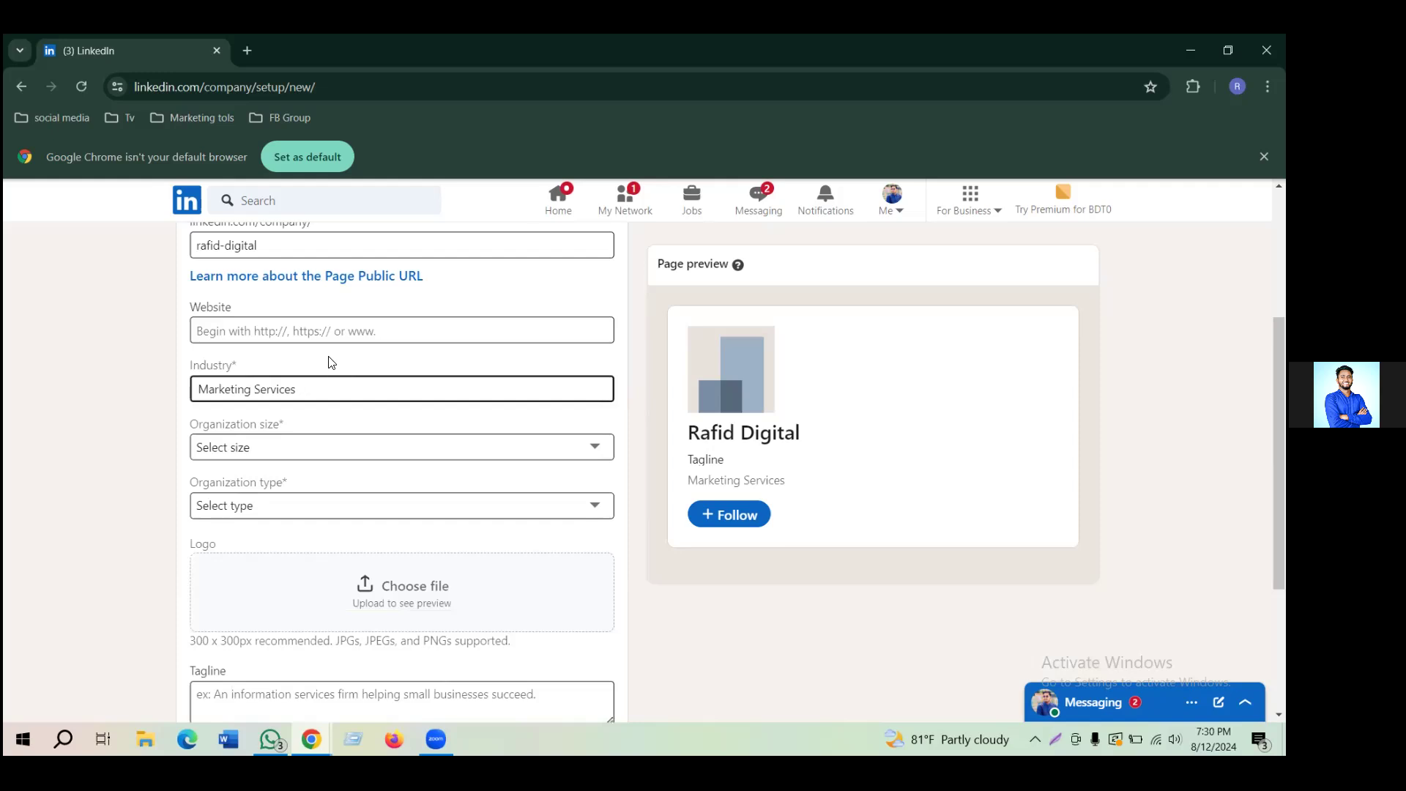
{"action": "left_click", "coordinate": [334, 452]}
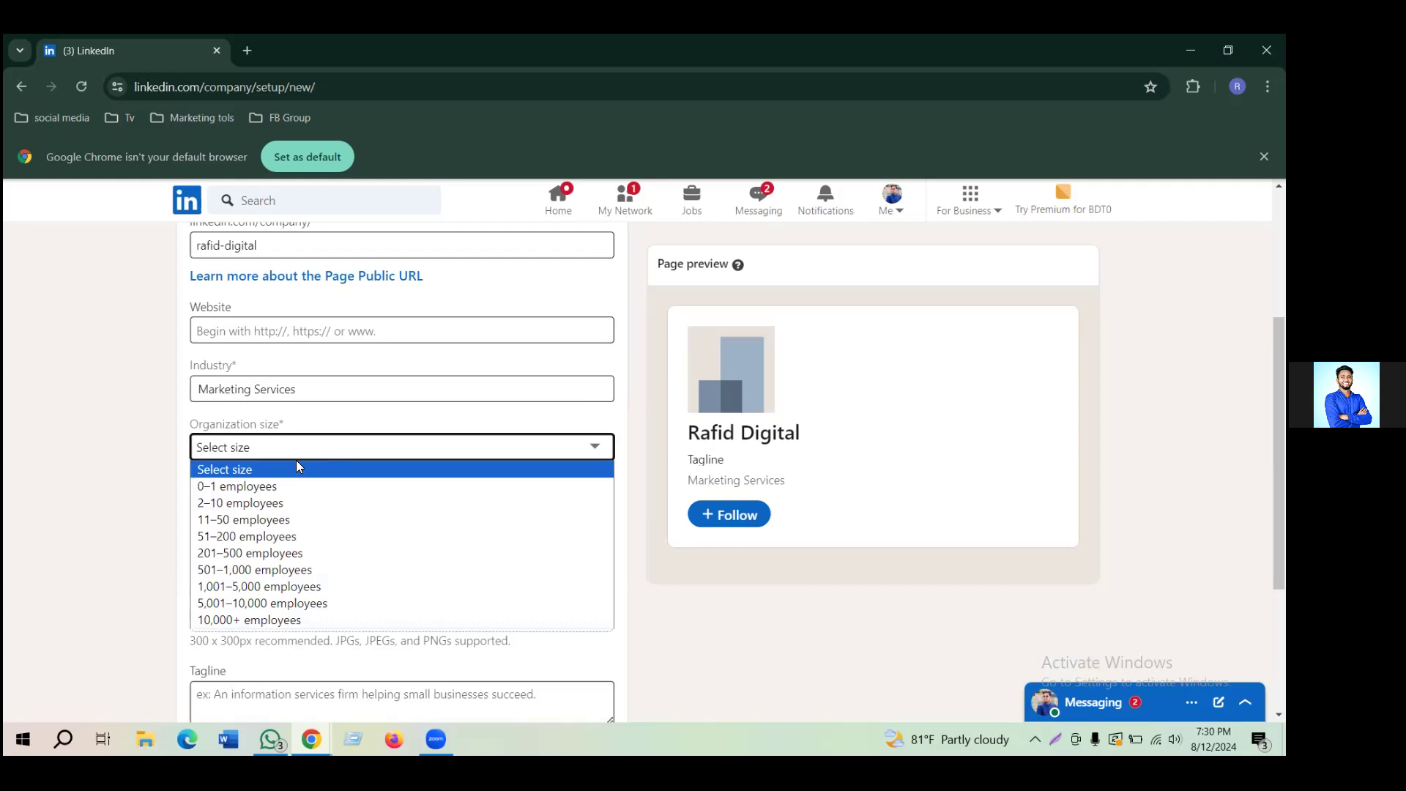
{"action": "left_click", "coordinate": [249, 501]}
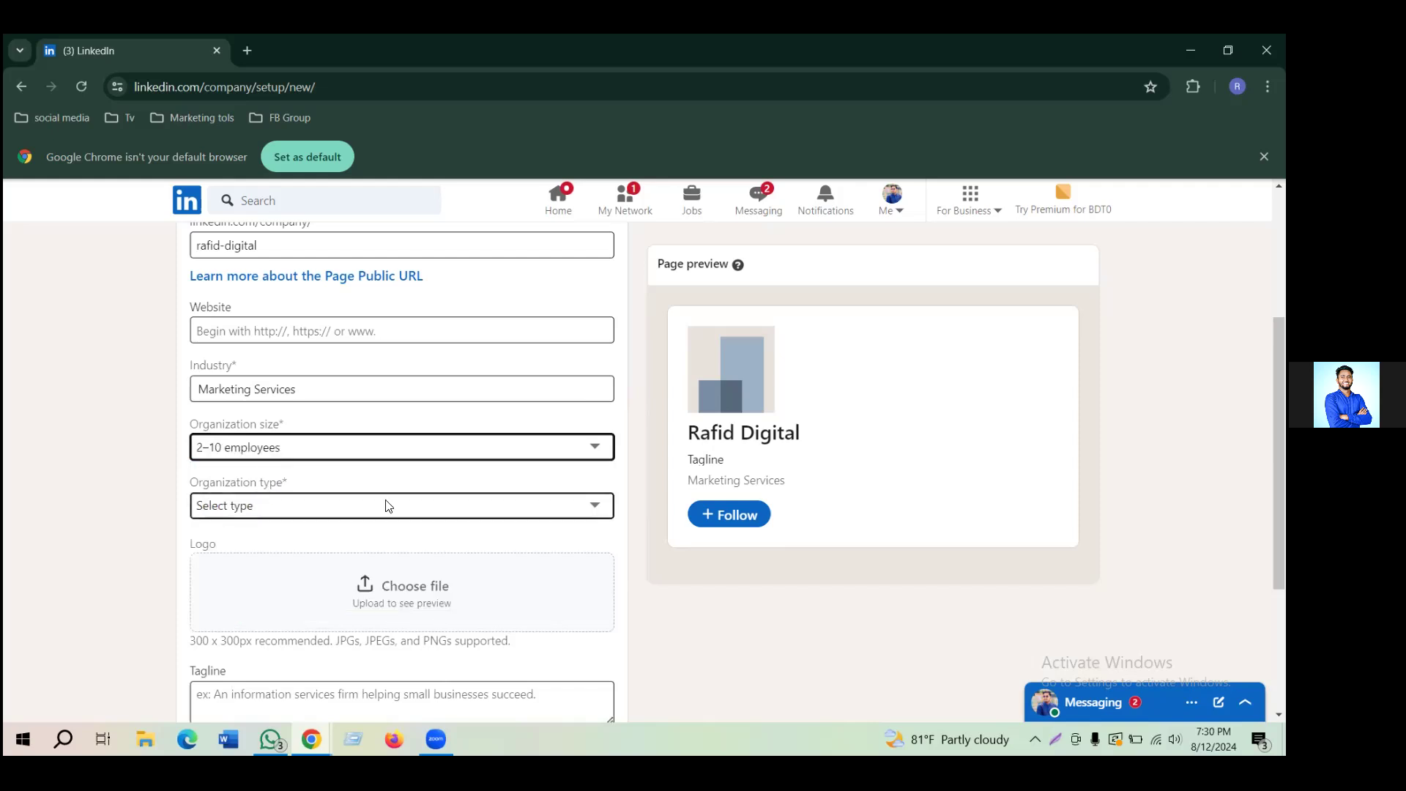
{"action": "left_click", "coordinate": [439, 456]}
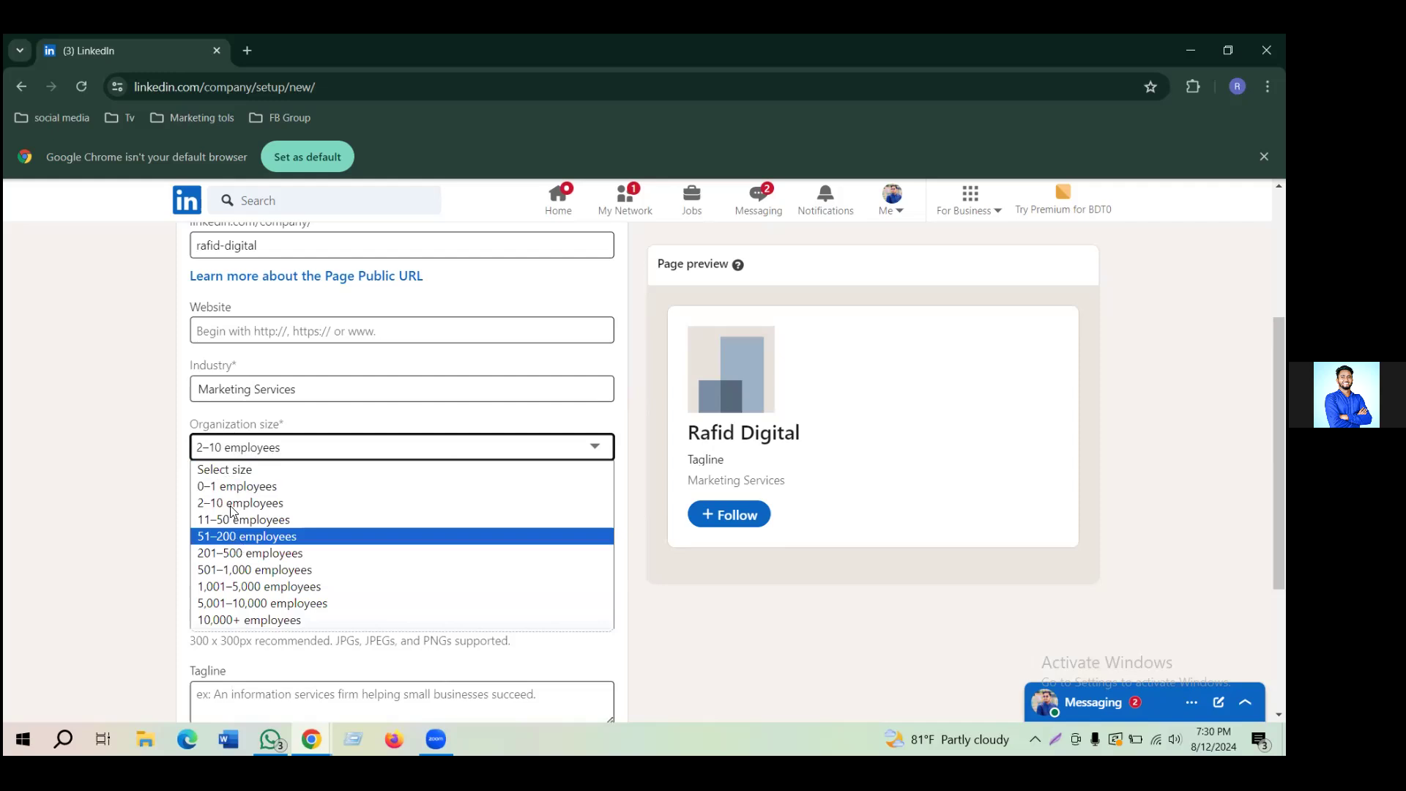
{"action": "left_click", "coordinate": [176, 475]}
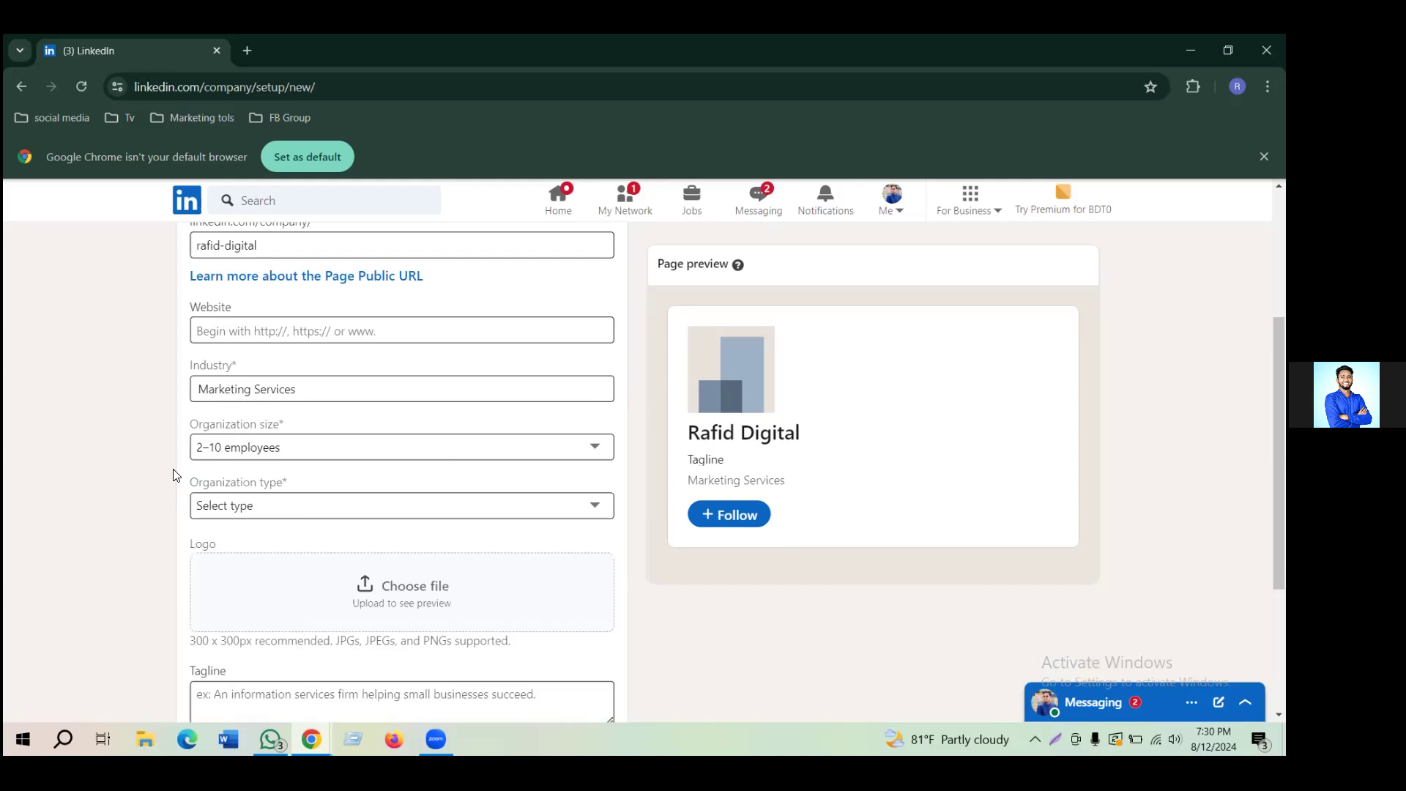
Set the organization type to Self-employed after first choosing Public company.
{"action": "left_click", "coordinate": [222, 511]}
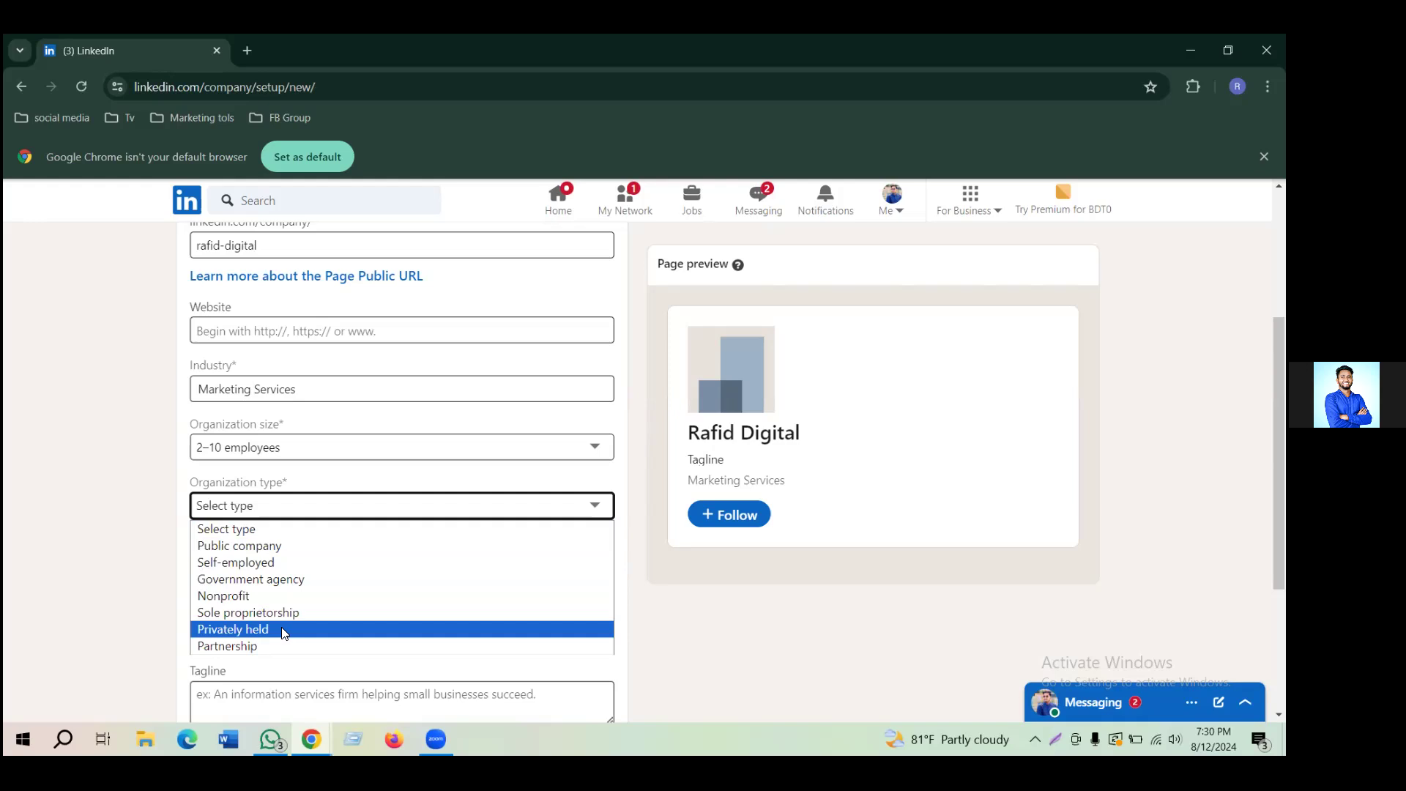
{"action": "left_click", "coordinate": [269, 550]}
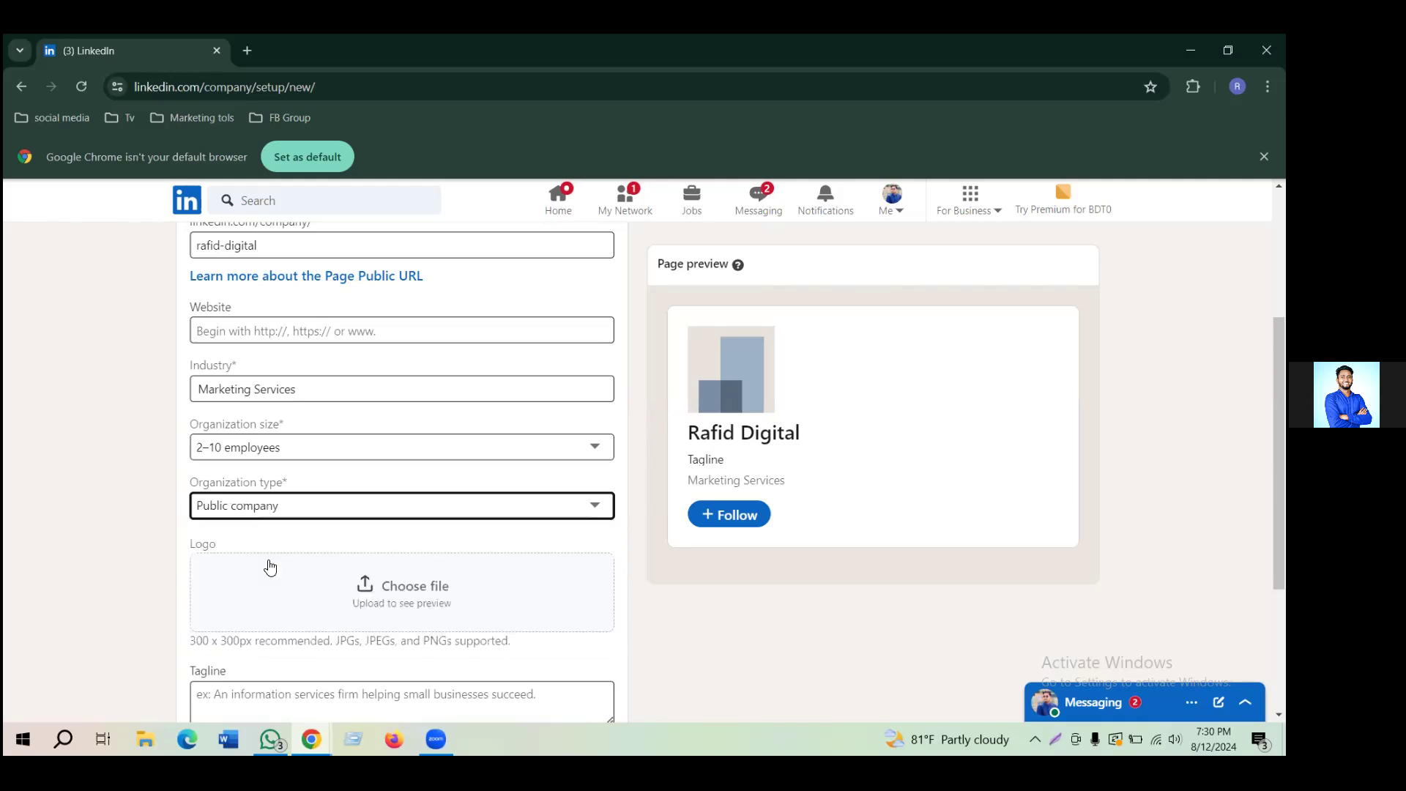
{"action": "left_click", "coordinate": [285, 512]}
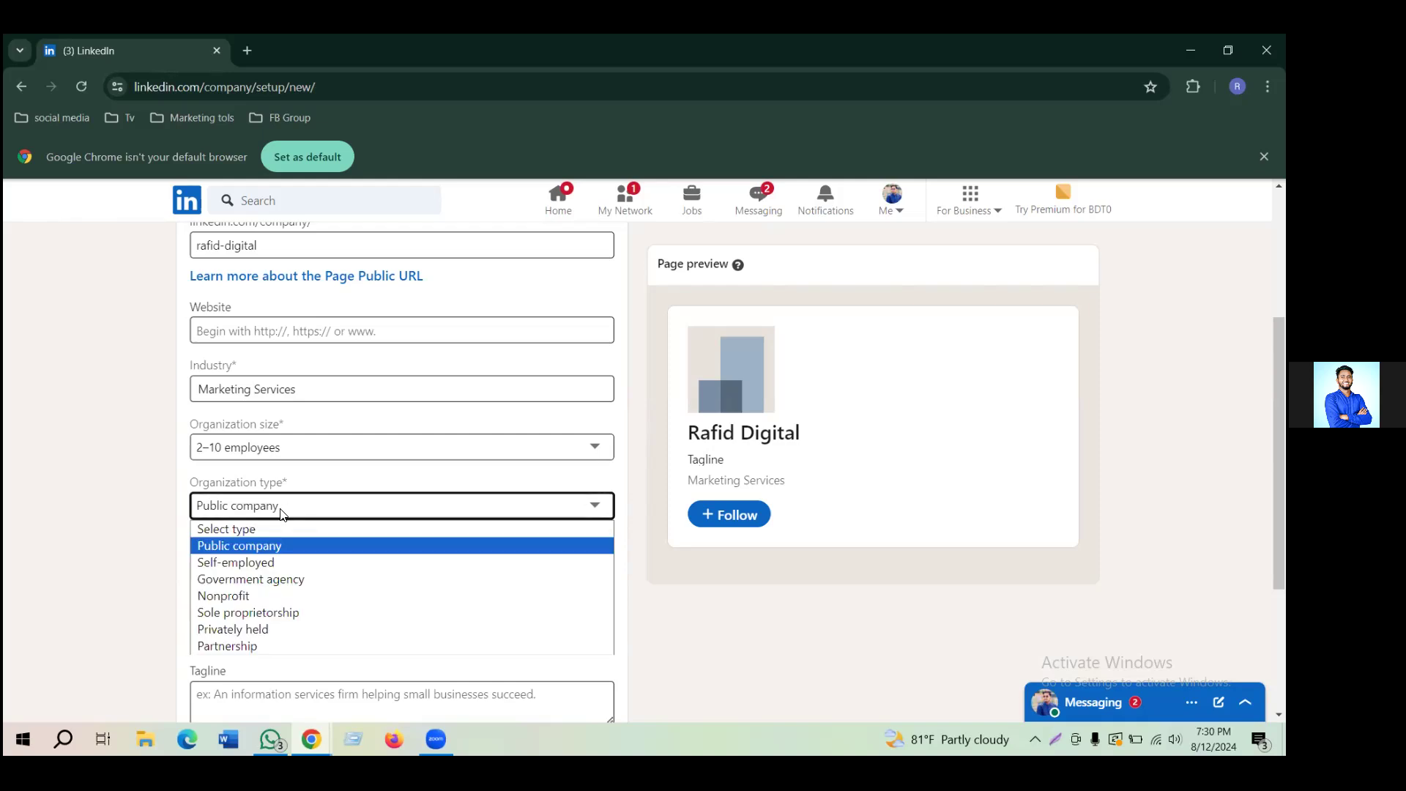
{"action": "left_click", "coordinate": [243, 562]}
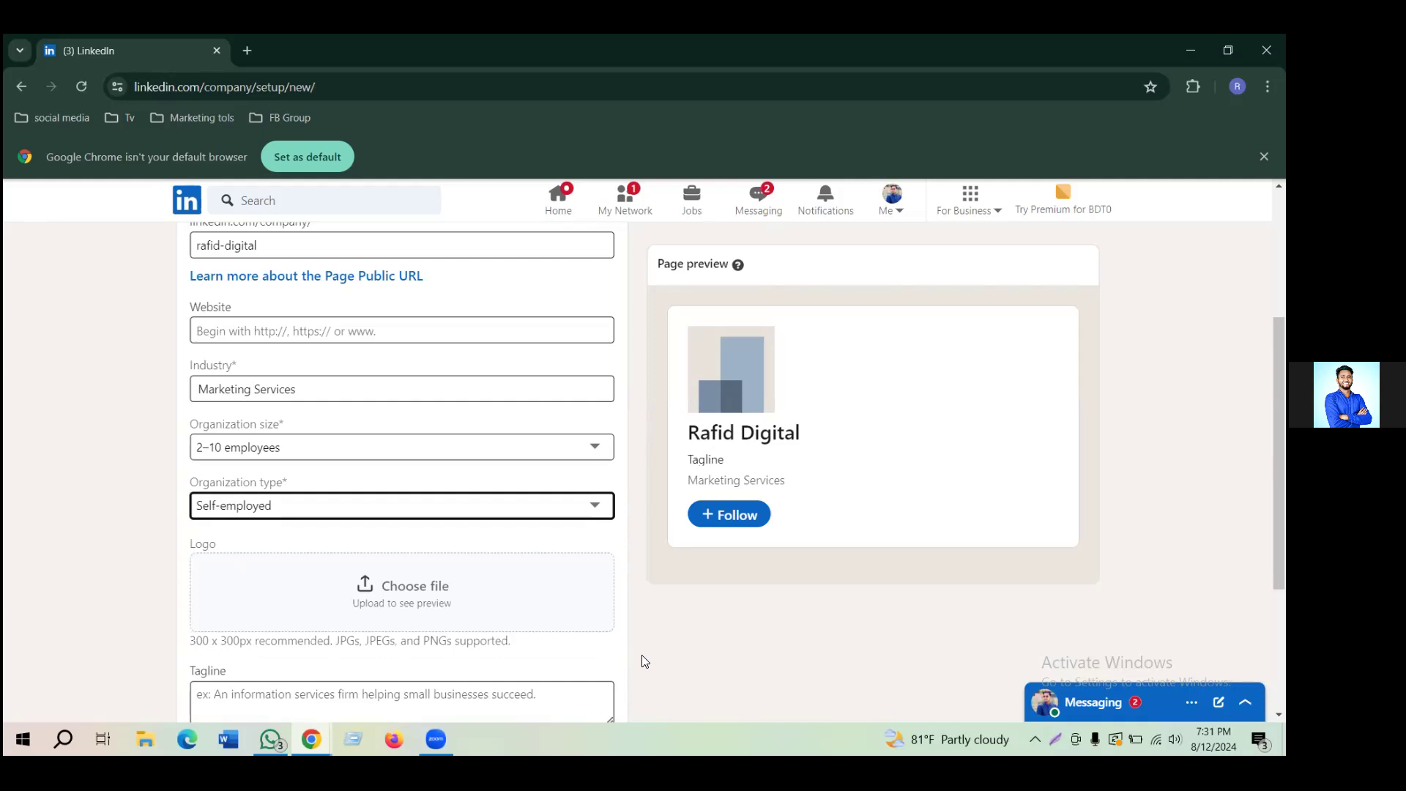
{"action": "left_click", "coordinate": [759, 342]}
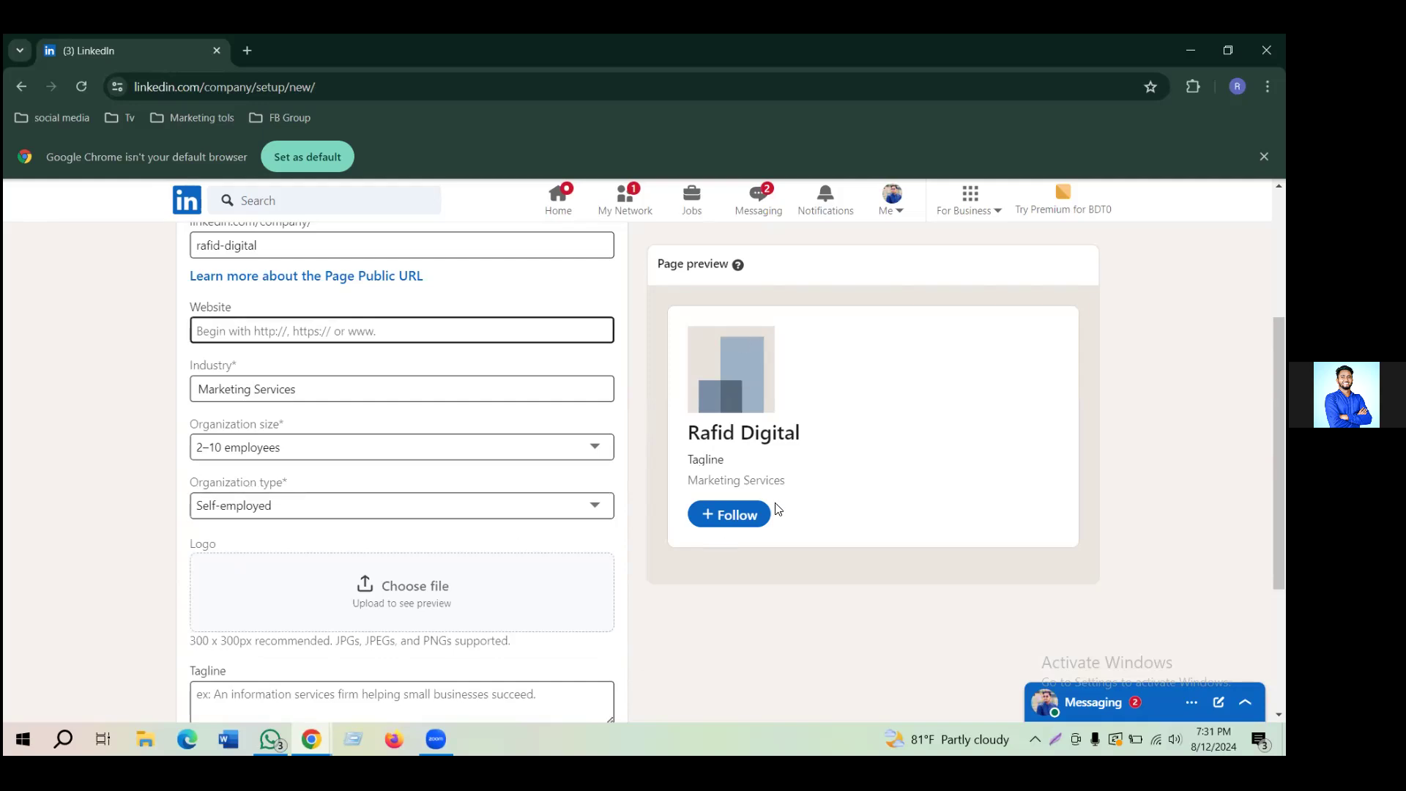
{"action": "scroll", "coordinate": [772, 511], "scroll_direction": "up", "scroll_amount": 3}
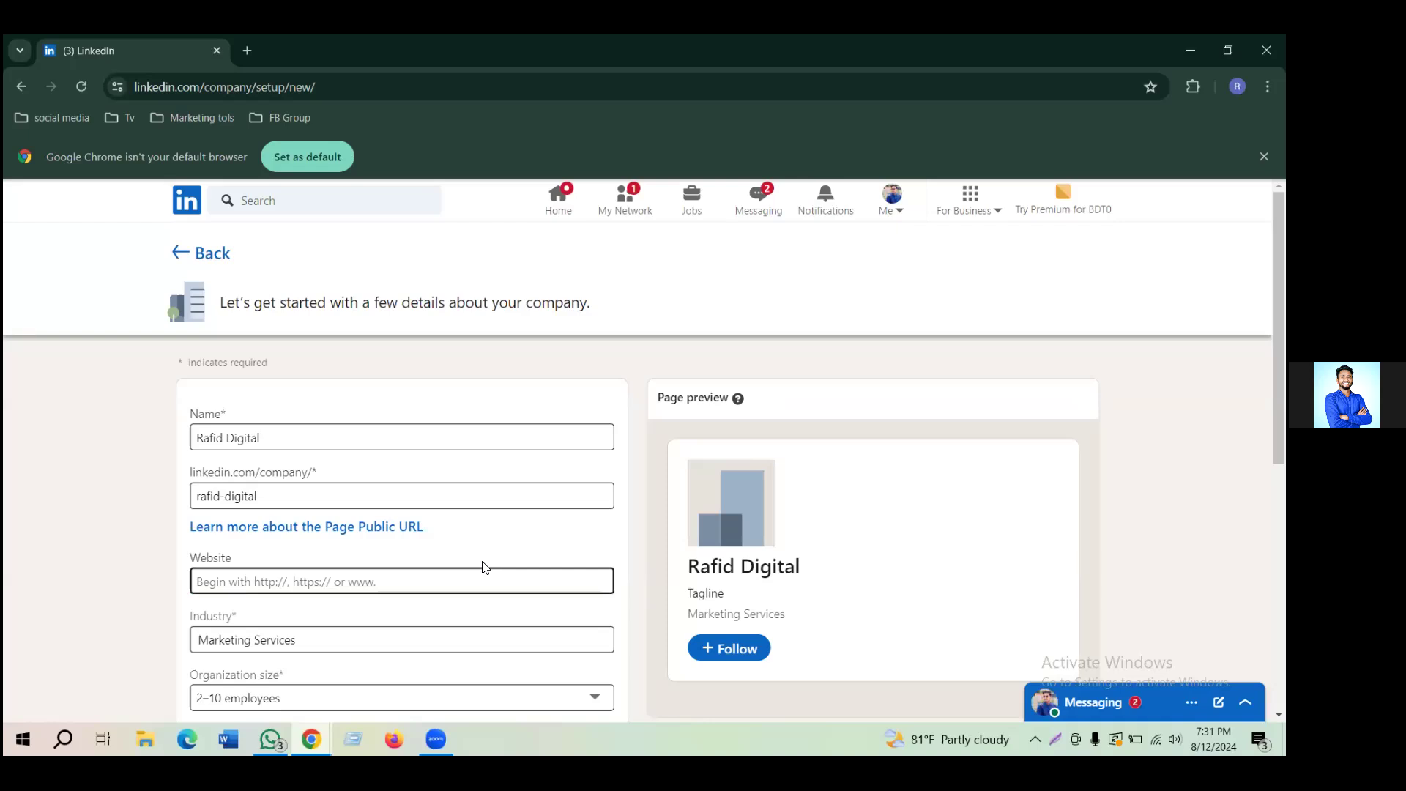
Upload the image "21 Free tools that will be helpful for beginners" from the Downloads folder as the company logo.
{"action": "scroll", "coordinate": [484, 567], "scroll_direction": "down", "scroll_amount": 3}
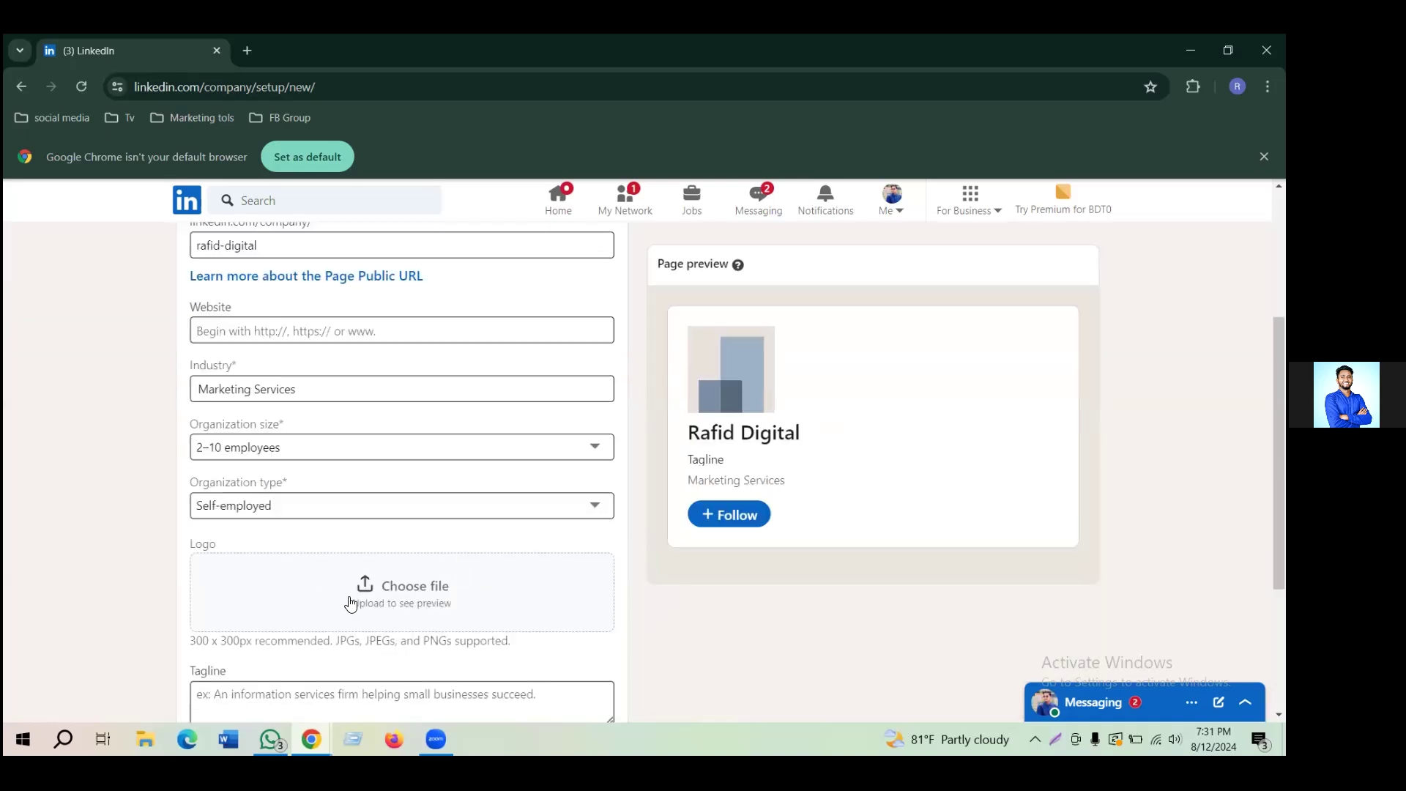
{"action": "scroll", "coordinate": [343, 597], "scroll_direction": "down", "scroll_amount": 3}
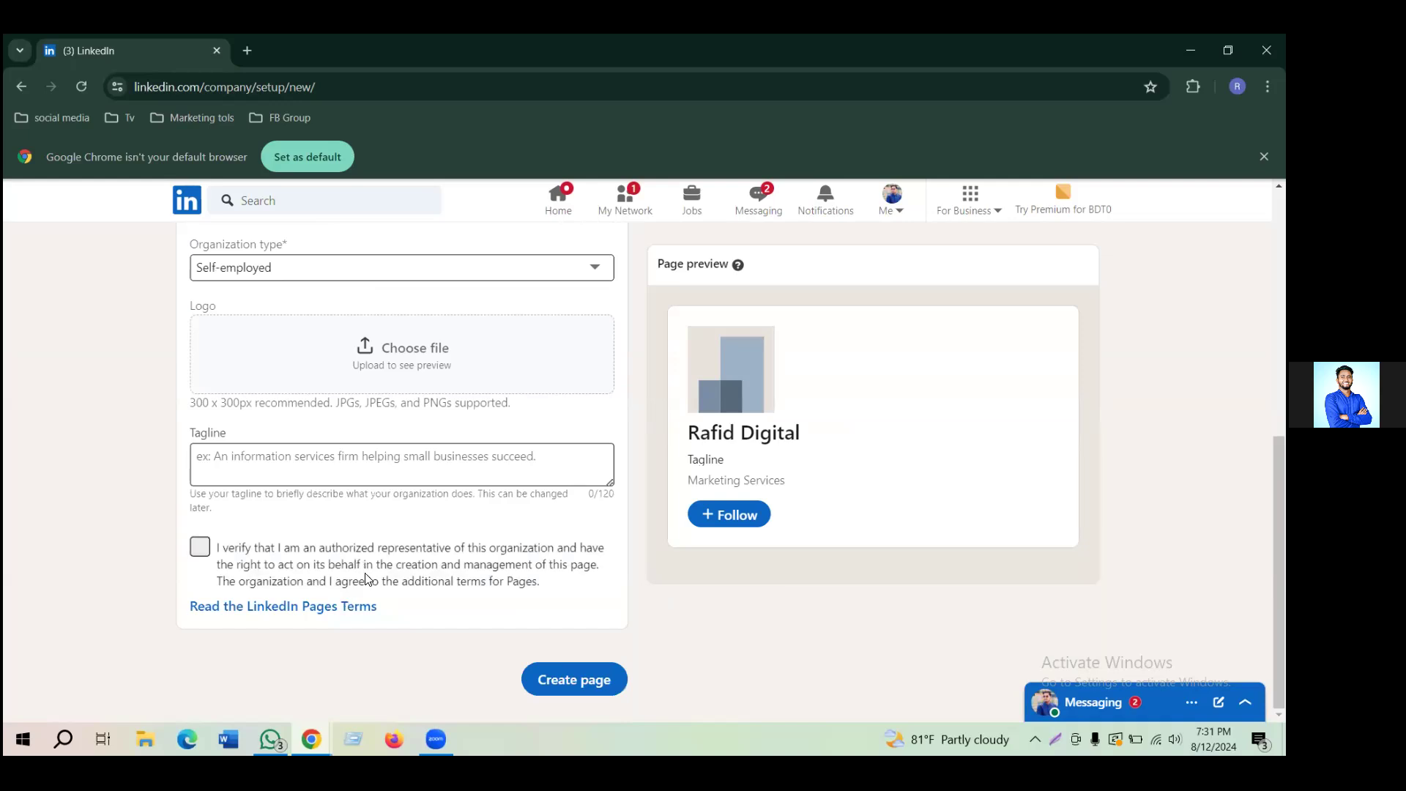
{"action": "left_click_drag", "start_coordinate": [364, 580], "coordinate": [346, 368]}
{"action": "left_click", "coordinate": [164, 308]}
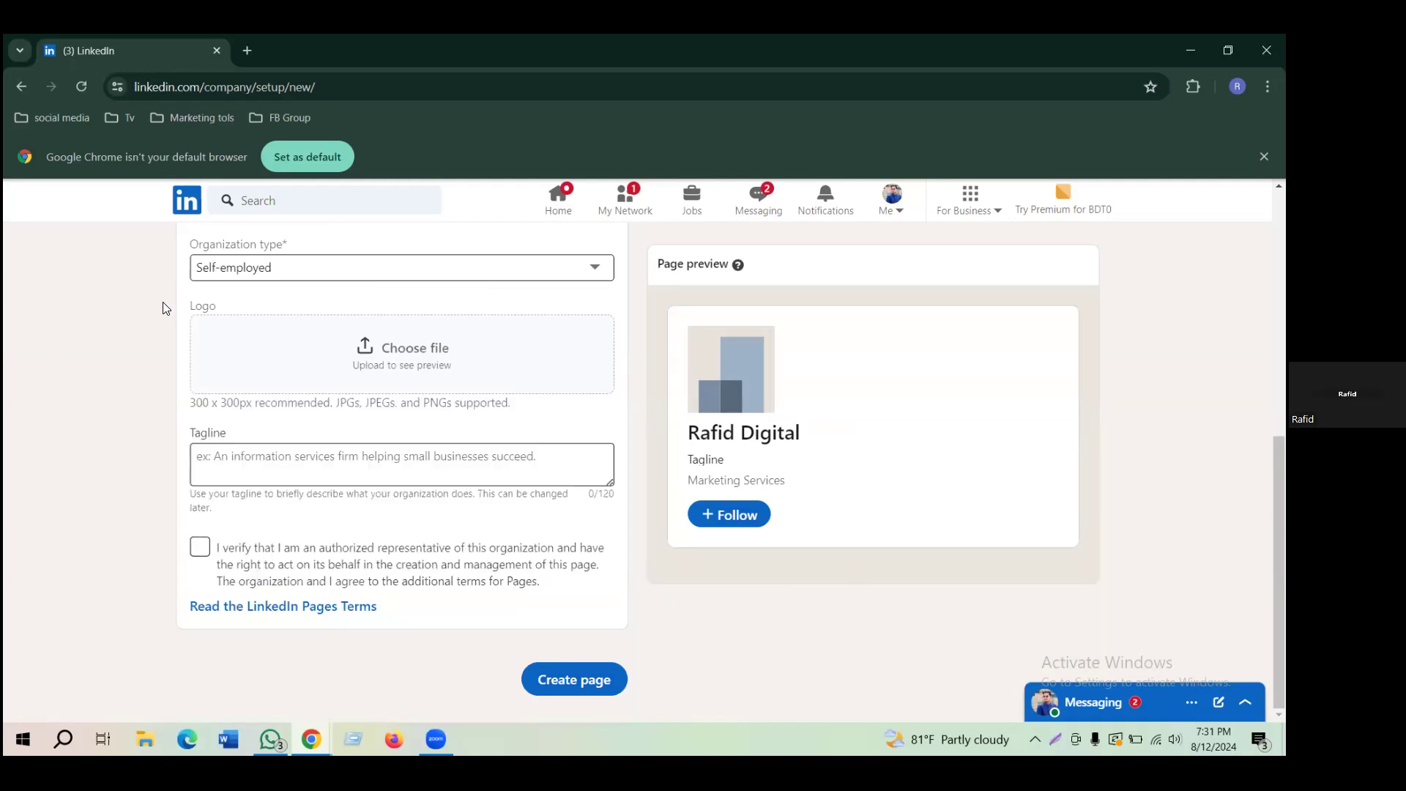
{"action": "left_click", "coordinate": [364, 348]}
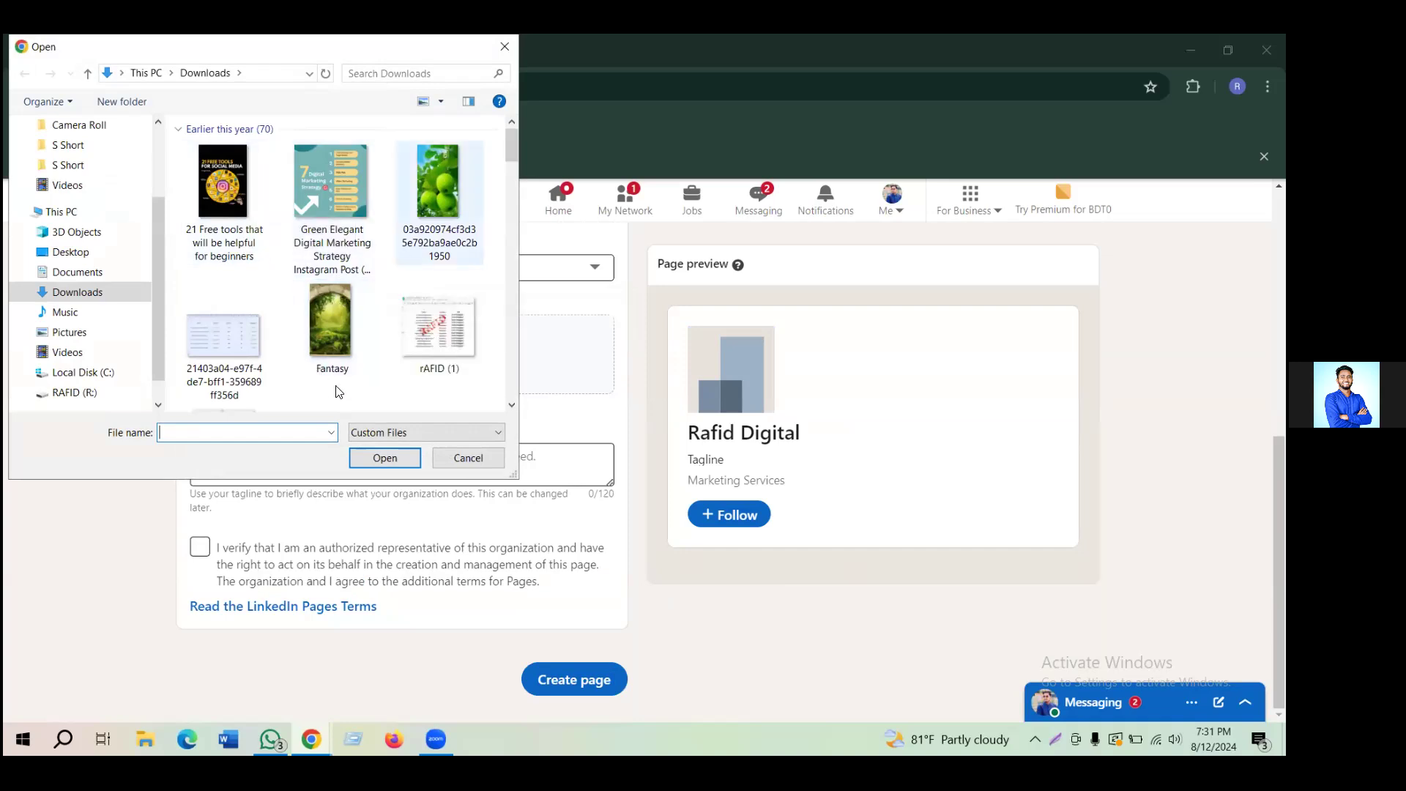
{"action": "left_click", "coordinate": [220, 201]}
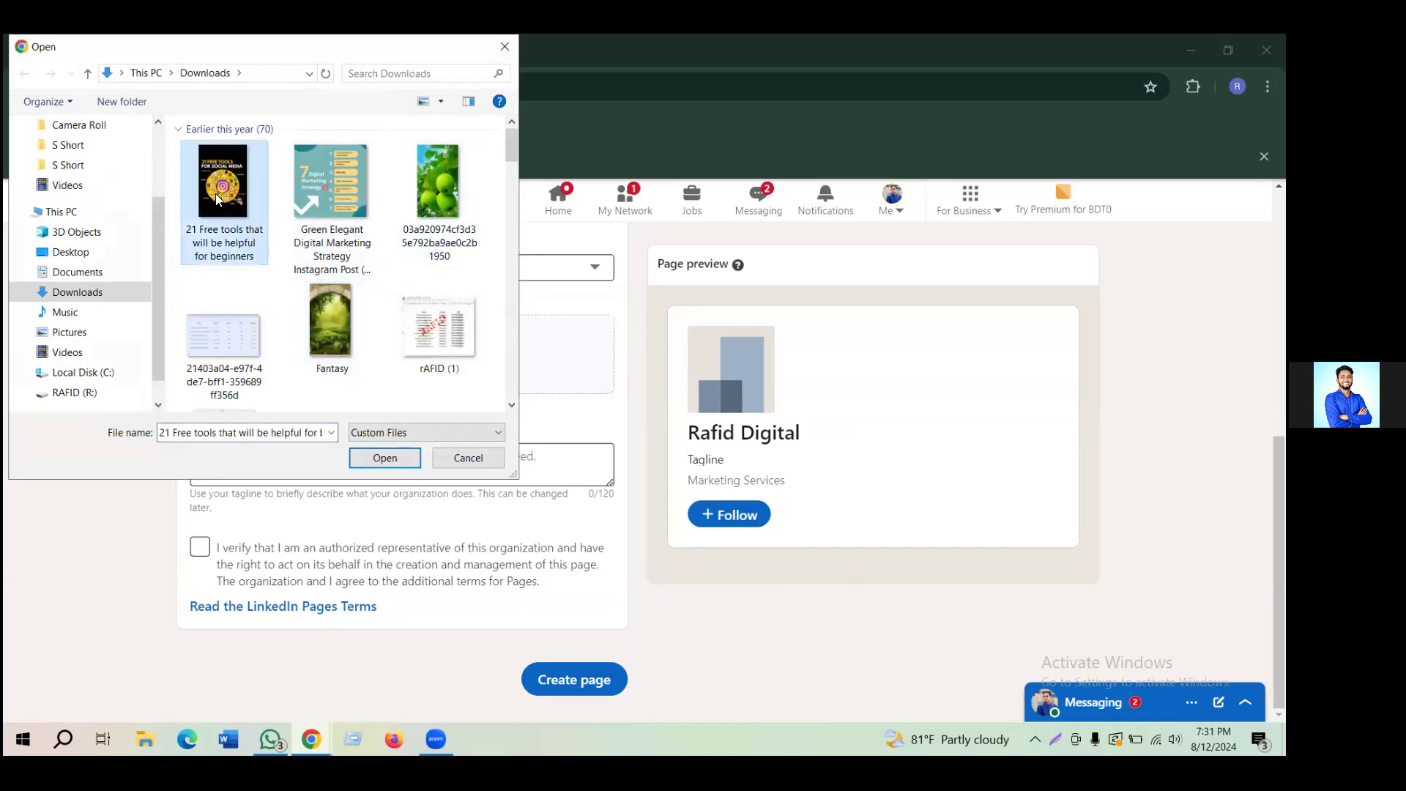
{"action": "left_click", "coordinate": [363, 461]}
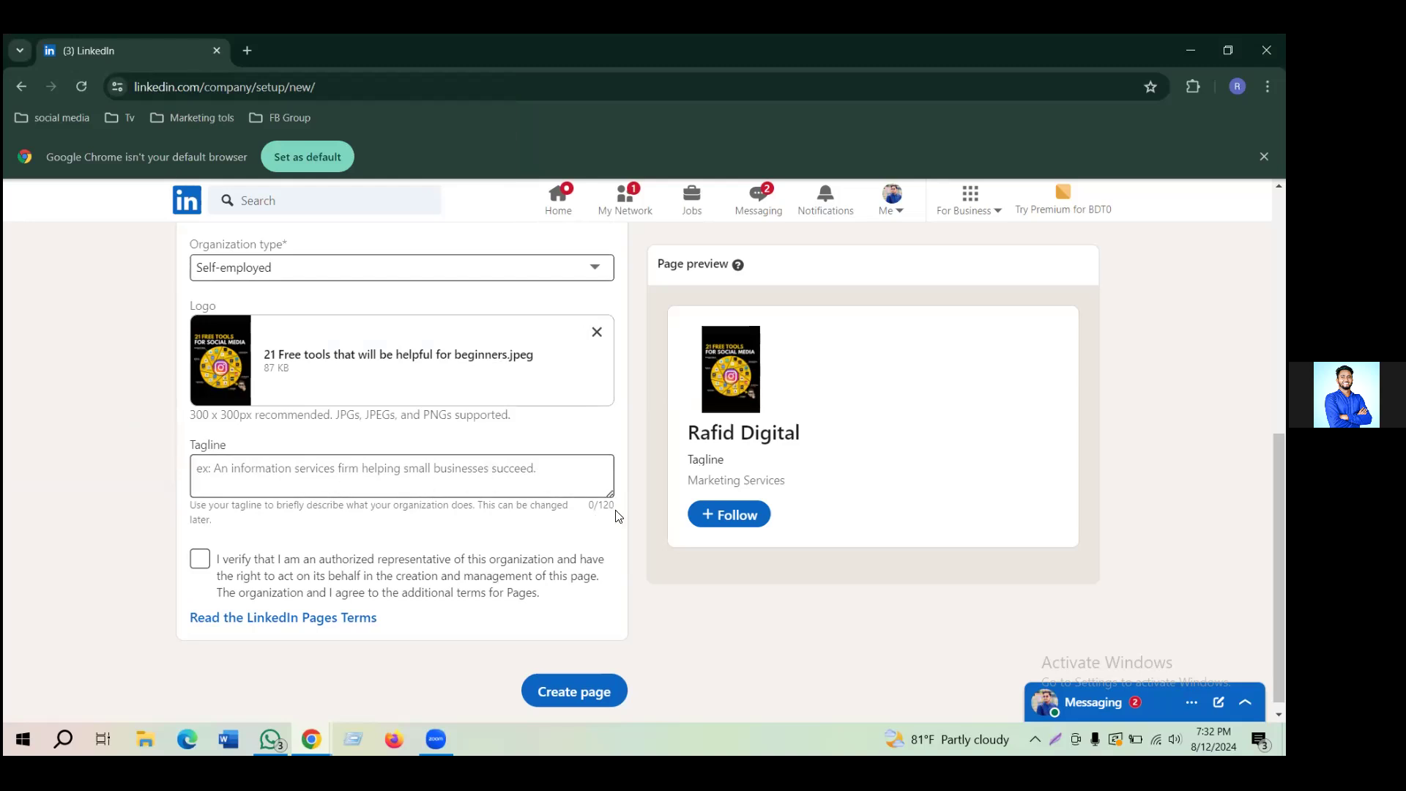
Review the company details already filled in, from the name down to the empty tagline.
{"action": "left_click", "coordinate": [350, 460]}
{"action": "left_click", "coordinate": [339, 470]}
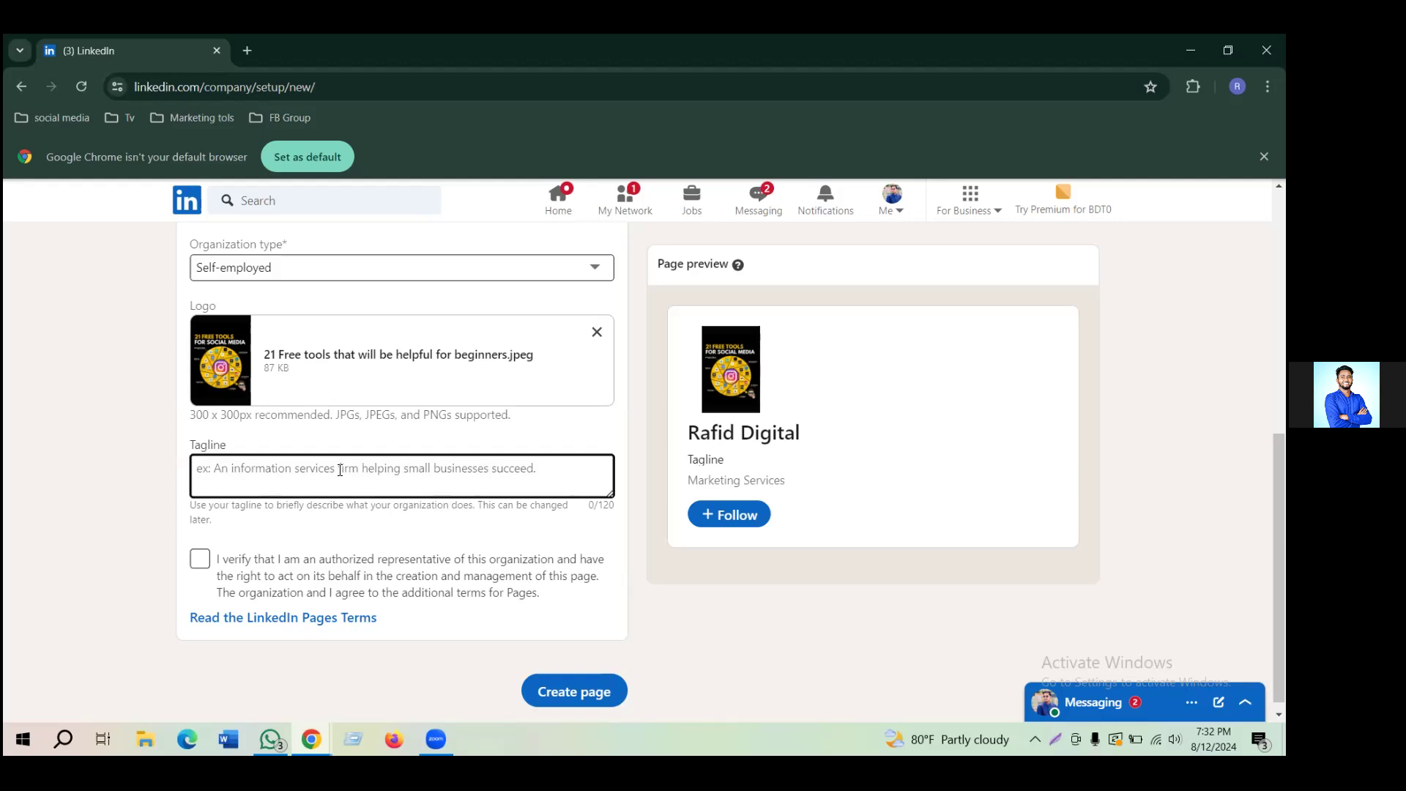
{"action": "scroll", "coordinate": [340, 469], "scroll_direction": "up", "scroll_amount": 1}
{"action": "scroll", "coordinate": [340, 470], "scroll_direction": "up", "scroll_amount": 6}
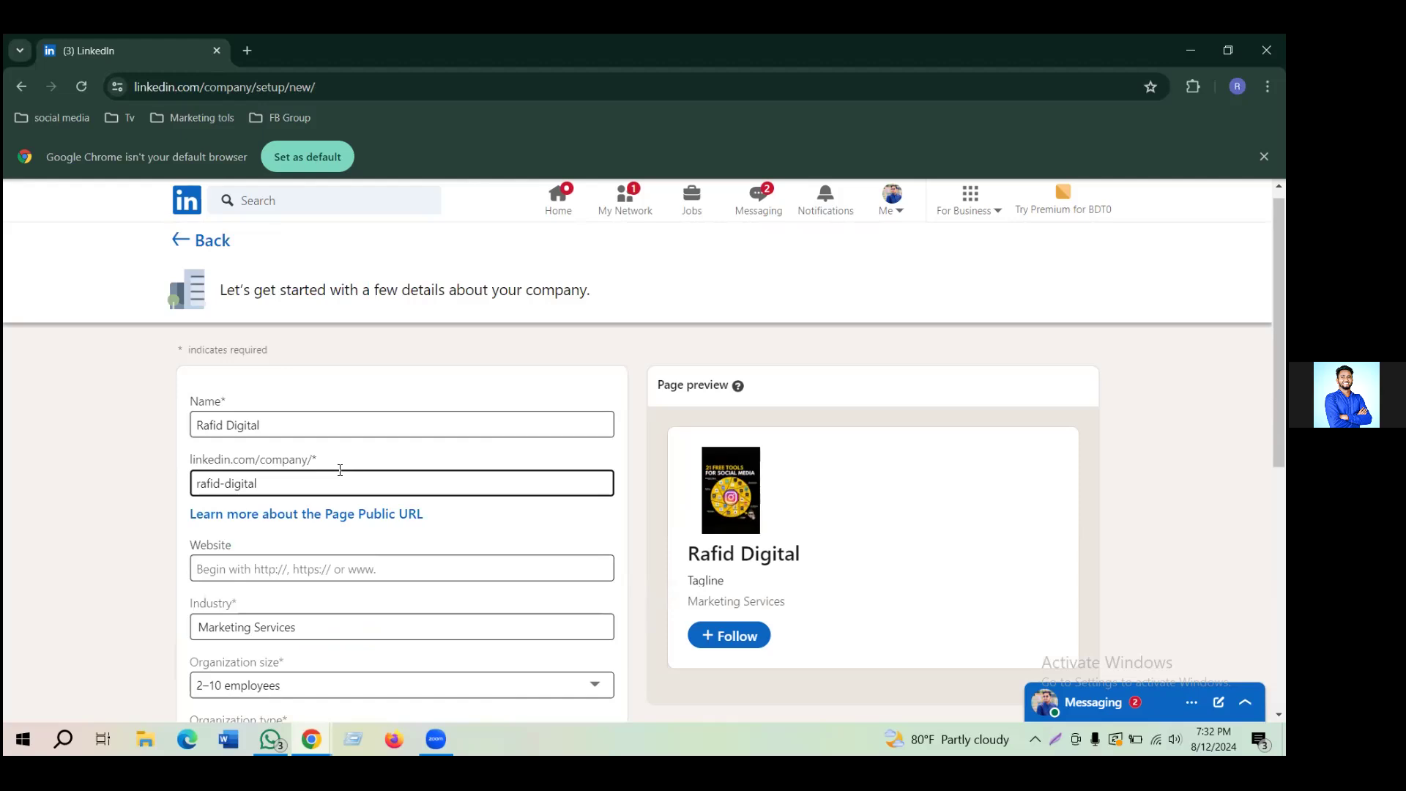
{"action": "scroll", "coordinate": [340, 470], "scroll_direction": "down", "scroll_amount": 1}
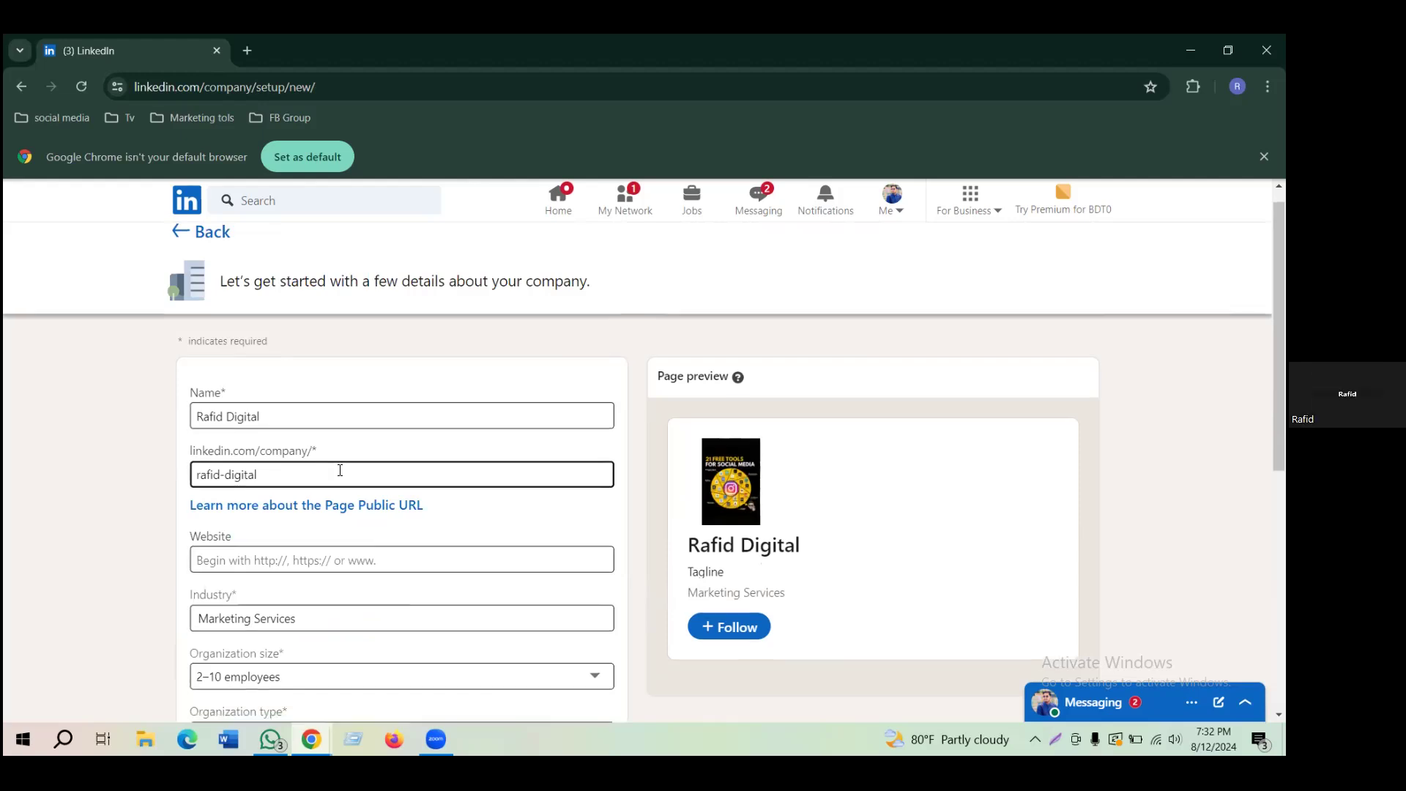
{"action": "scroll", "coordinate": [340, 469], "scroll_direction": "down", "scroll_amount": 5}
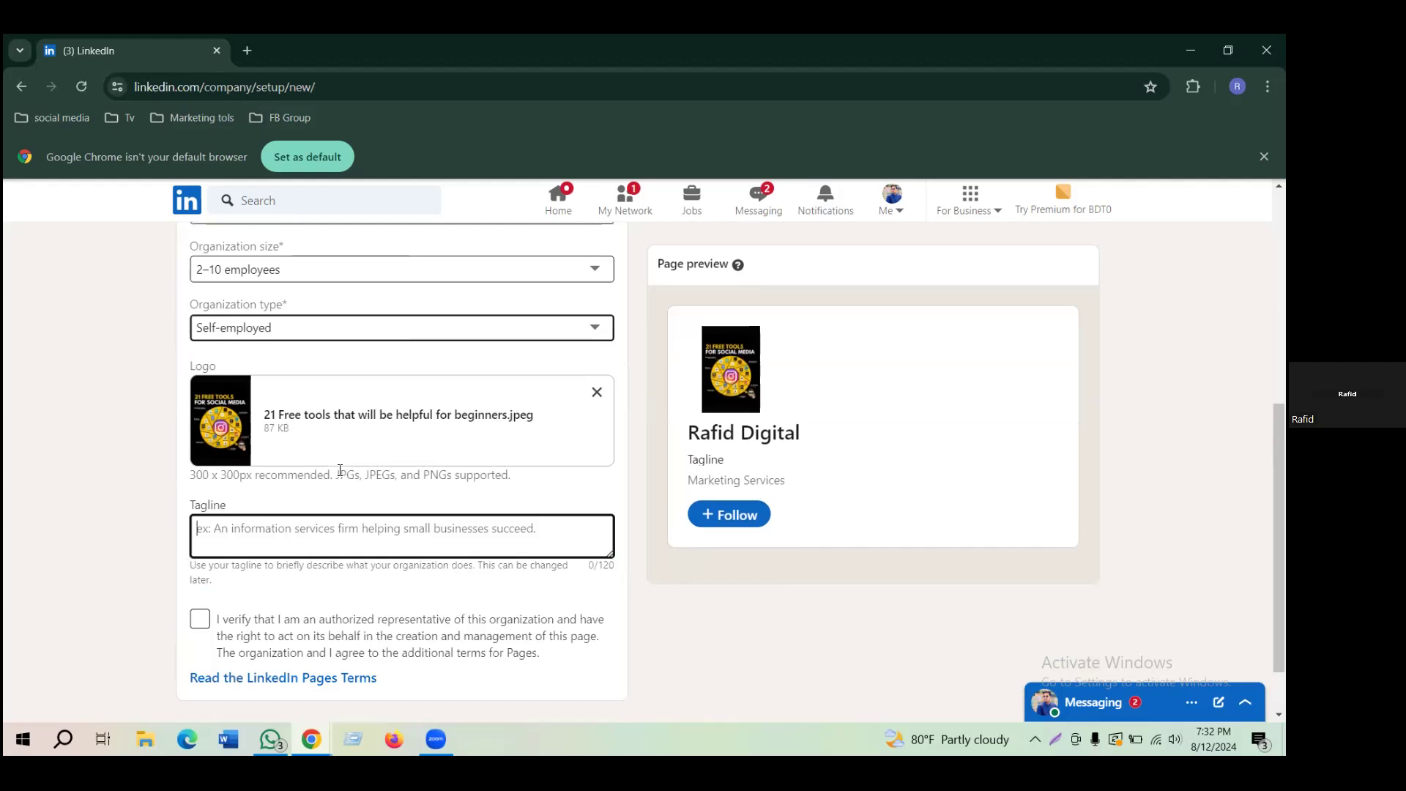
{"action": "scroll", "coordinate": [340, 469], "scroll_direction": "down", "scroll_amount": 1}
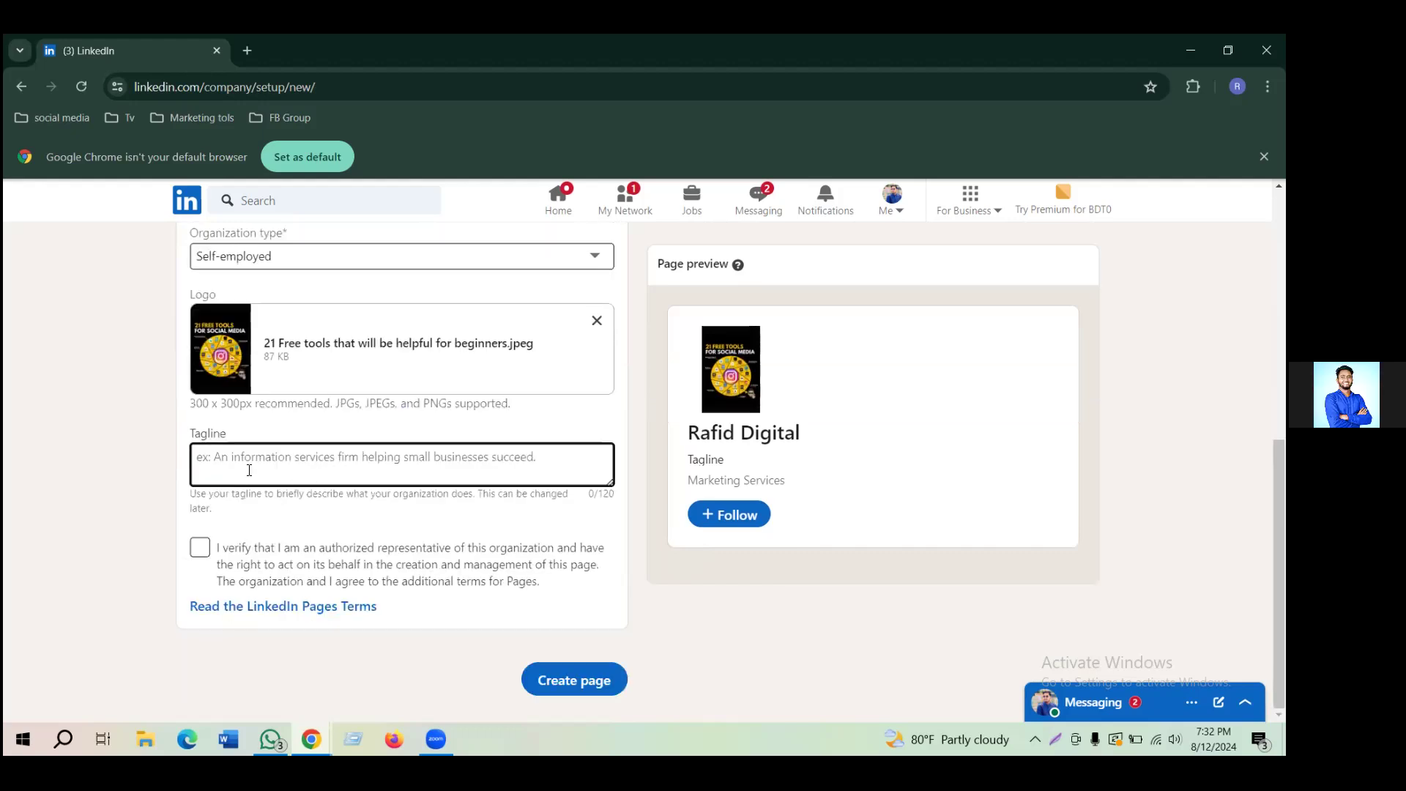
{"action": "left_click", "coordinate": [249, 469]}
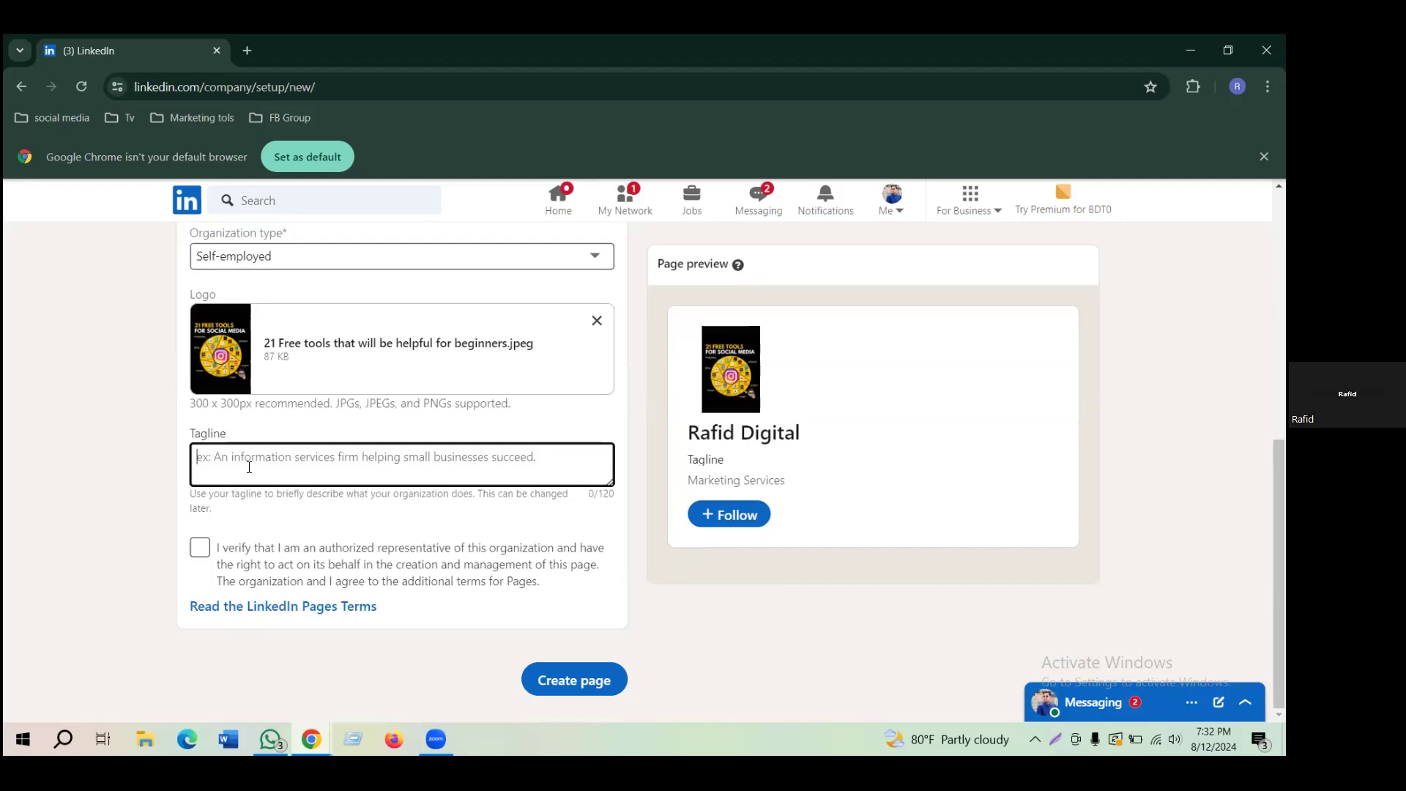
{"action": "type", "text": "a"}
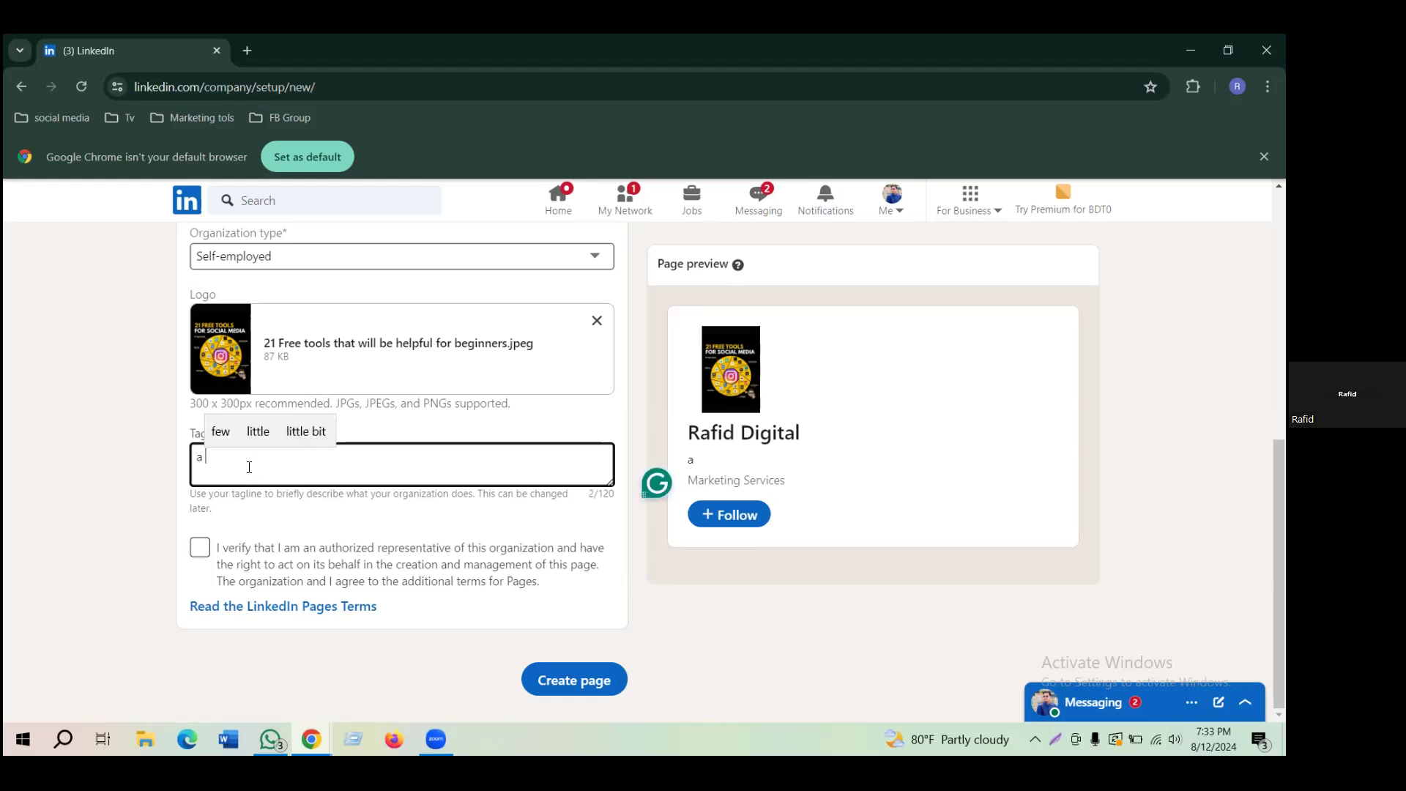
{"action": "key", "text": "BackSpace"}
{"action": "key", "text": "BackSpace"}
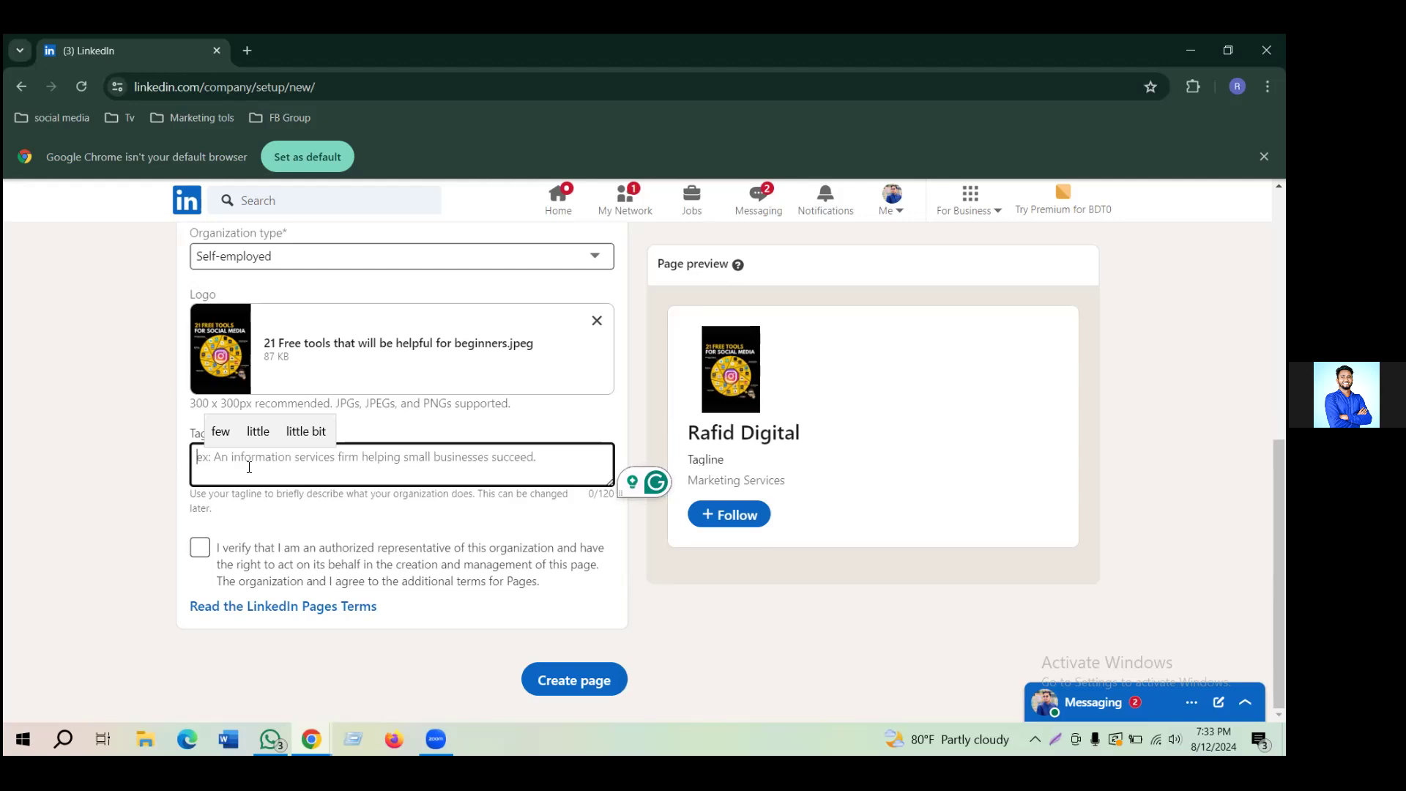
{"action": "type", "text": "3"}
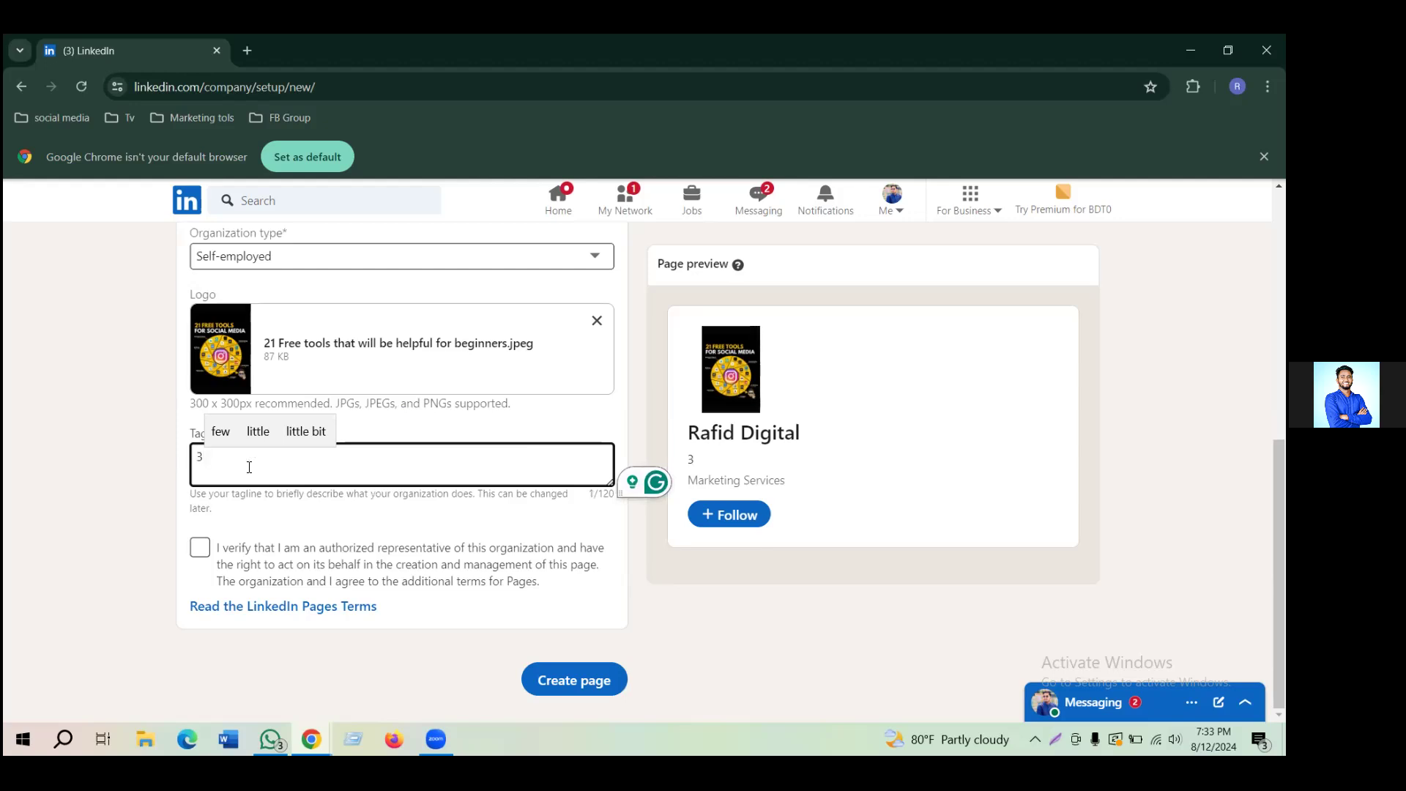
{"action": "type", "text": "60"}
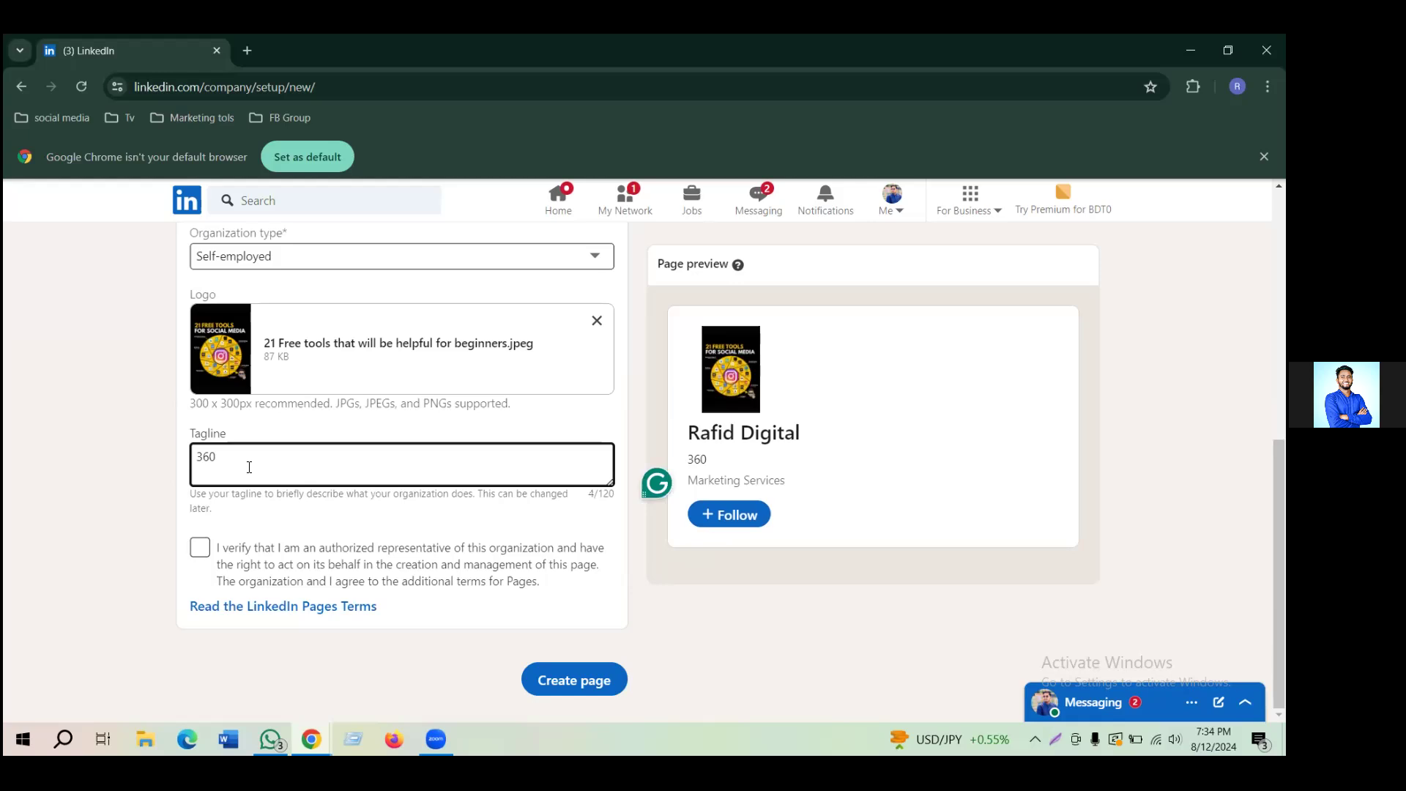
{"action": "key", "text": "BackSpace"}
{"action": "key", "text": "BackSpace"}
{"action": "key", "text": "BackSpace"}
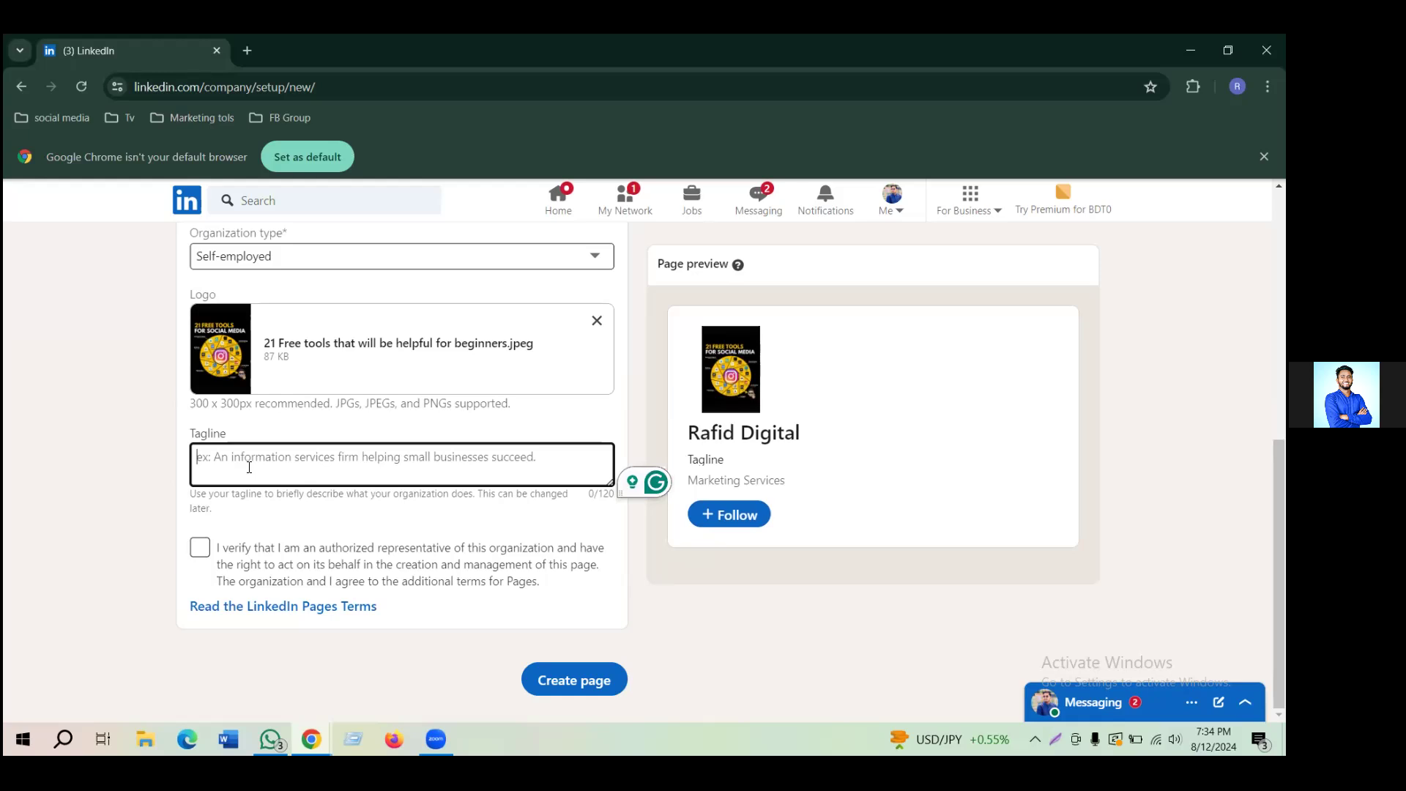
{"action": "type", "text": "fULL"}
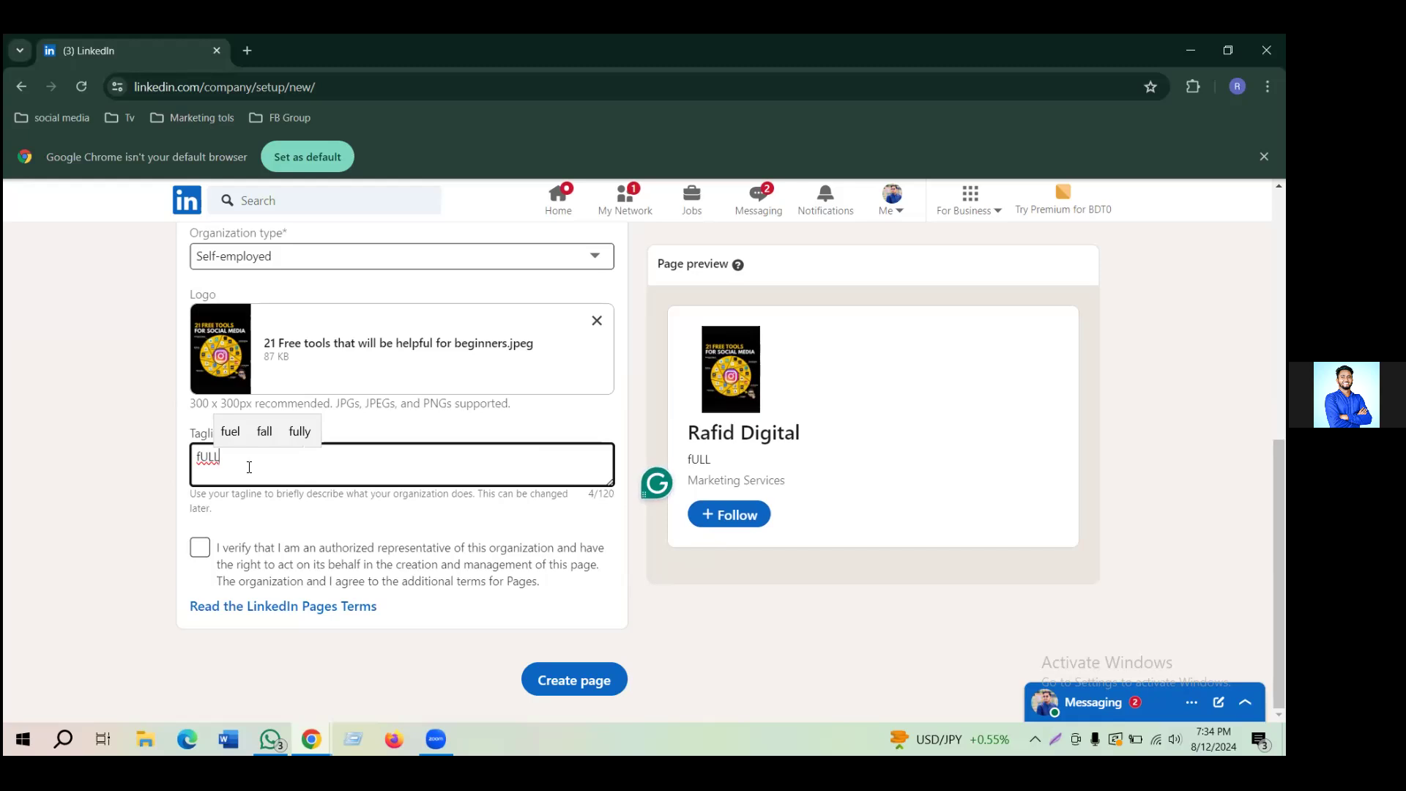
{"action": "key", "text": "BackSpace"}
{"action": "key", "text": "BackSpace"}
{"action": "key", "text": "BackSpace"}
{"action": "key", "text": "BackSpace"}
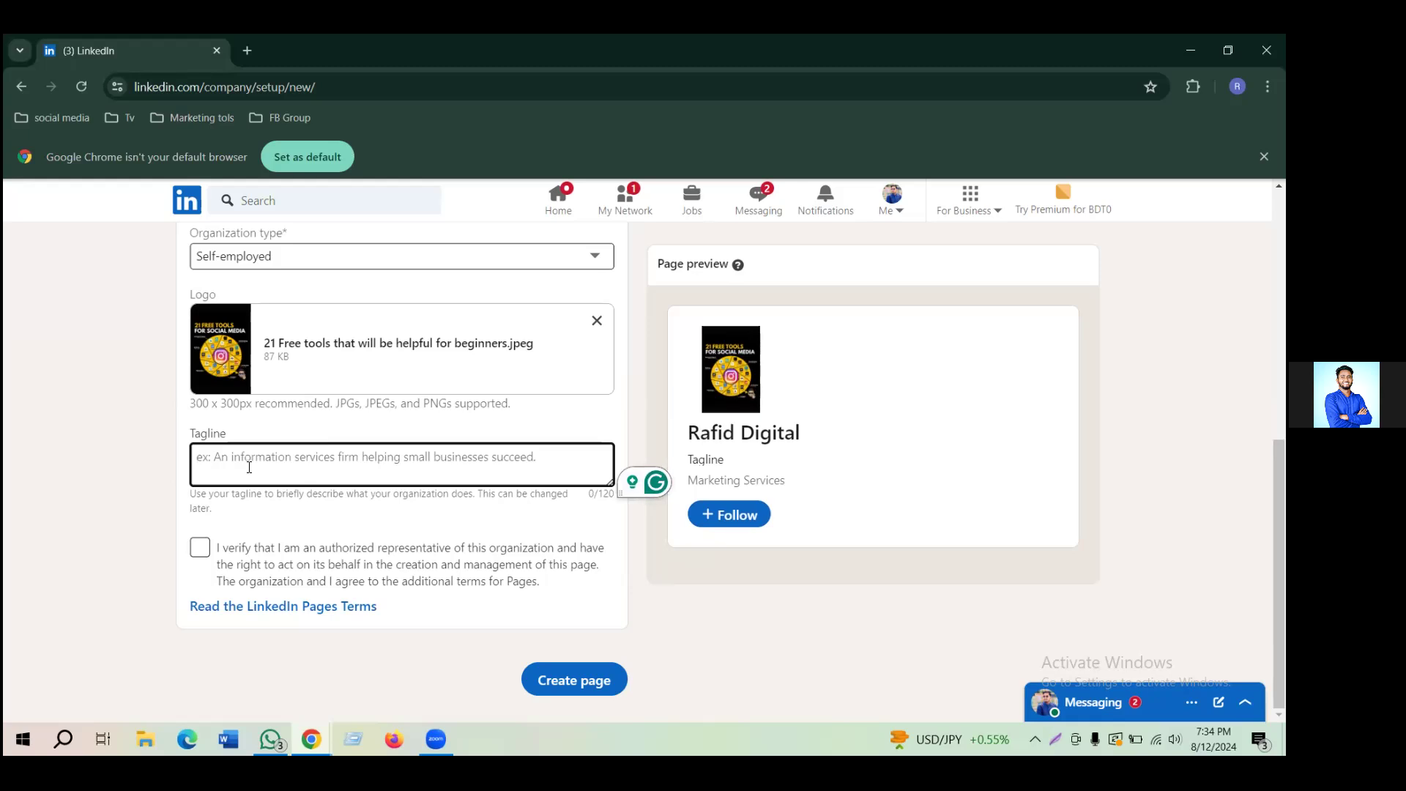
Enter the tagline "Full Stack Digital Marketing Services for your Online business.".
{"action": "type", "text": "F"}
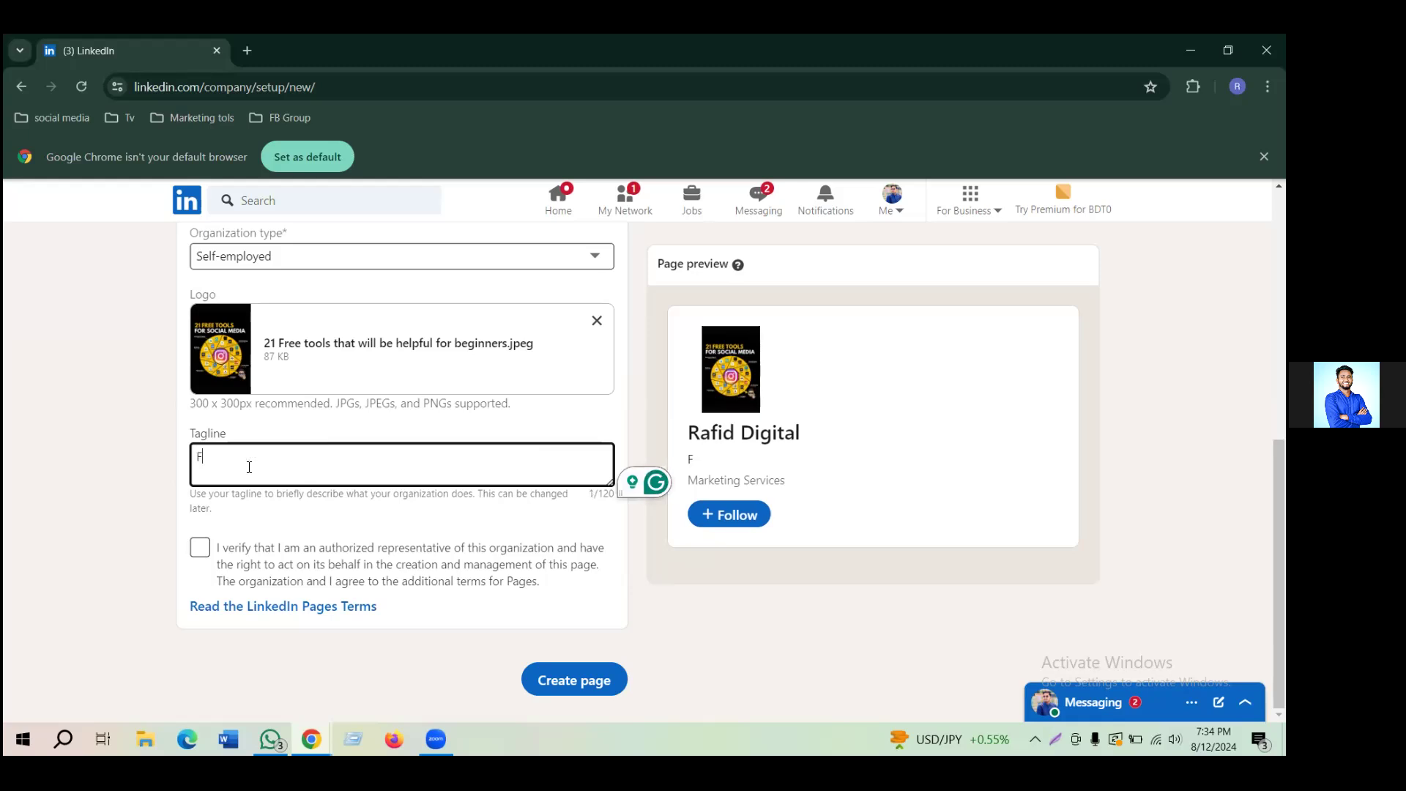
{"action": "type", "text": "ull"}
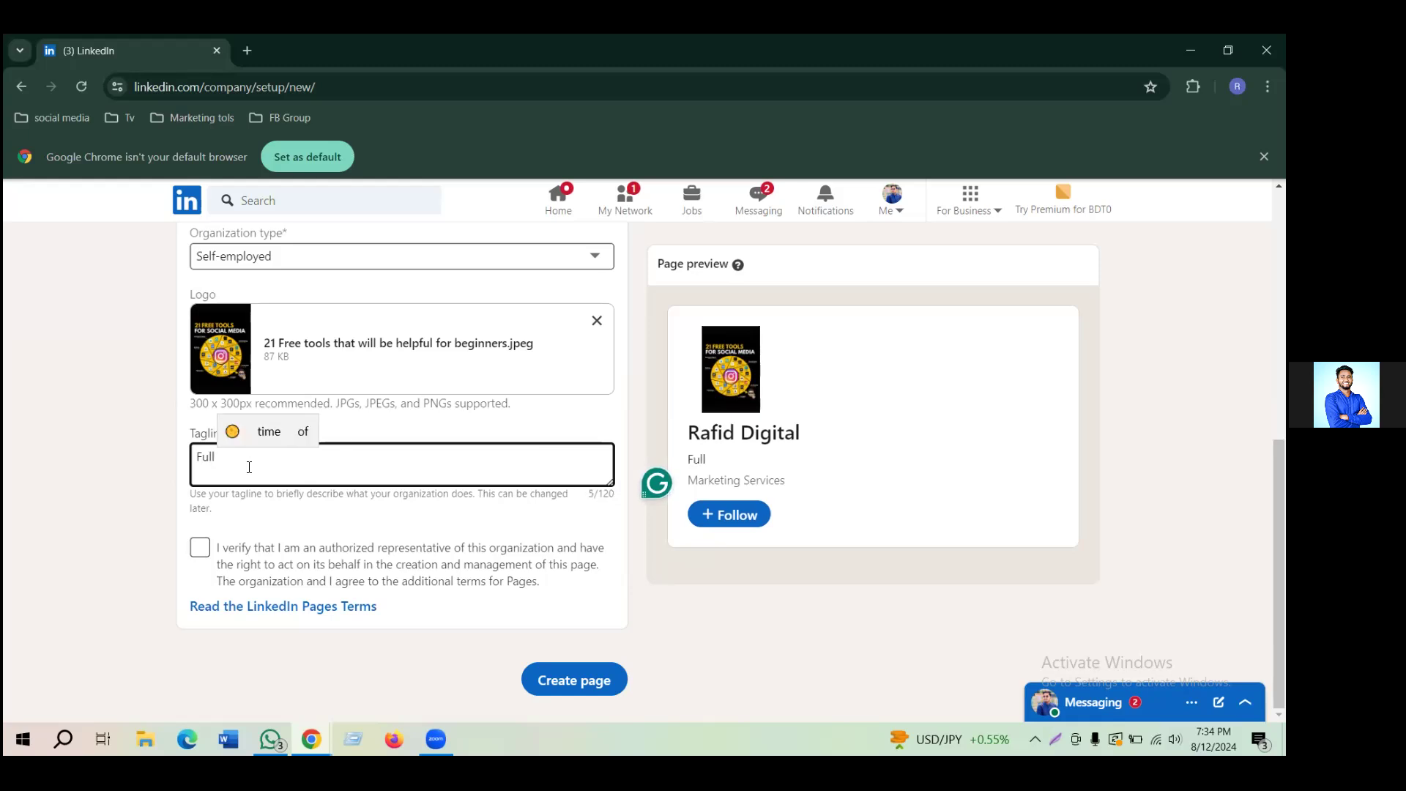
{"action": "type", "text": " Stac"}
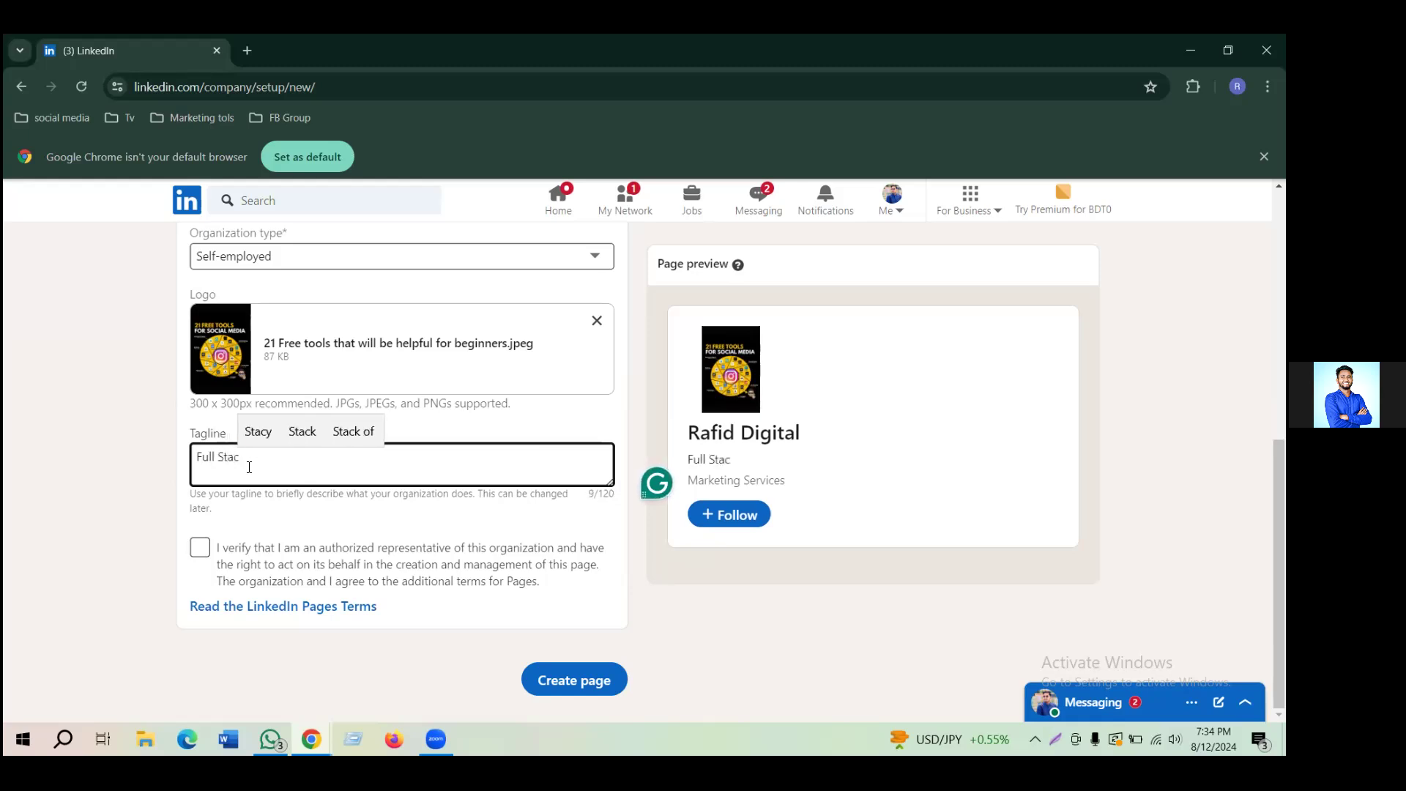
{"action": "type", "text": "k D"}
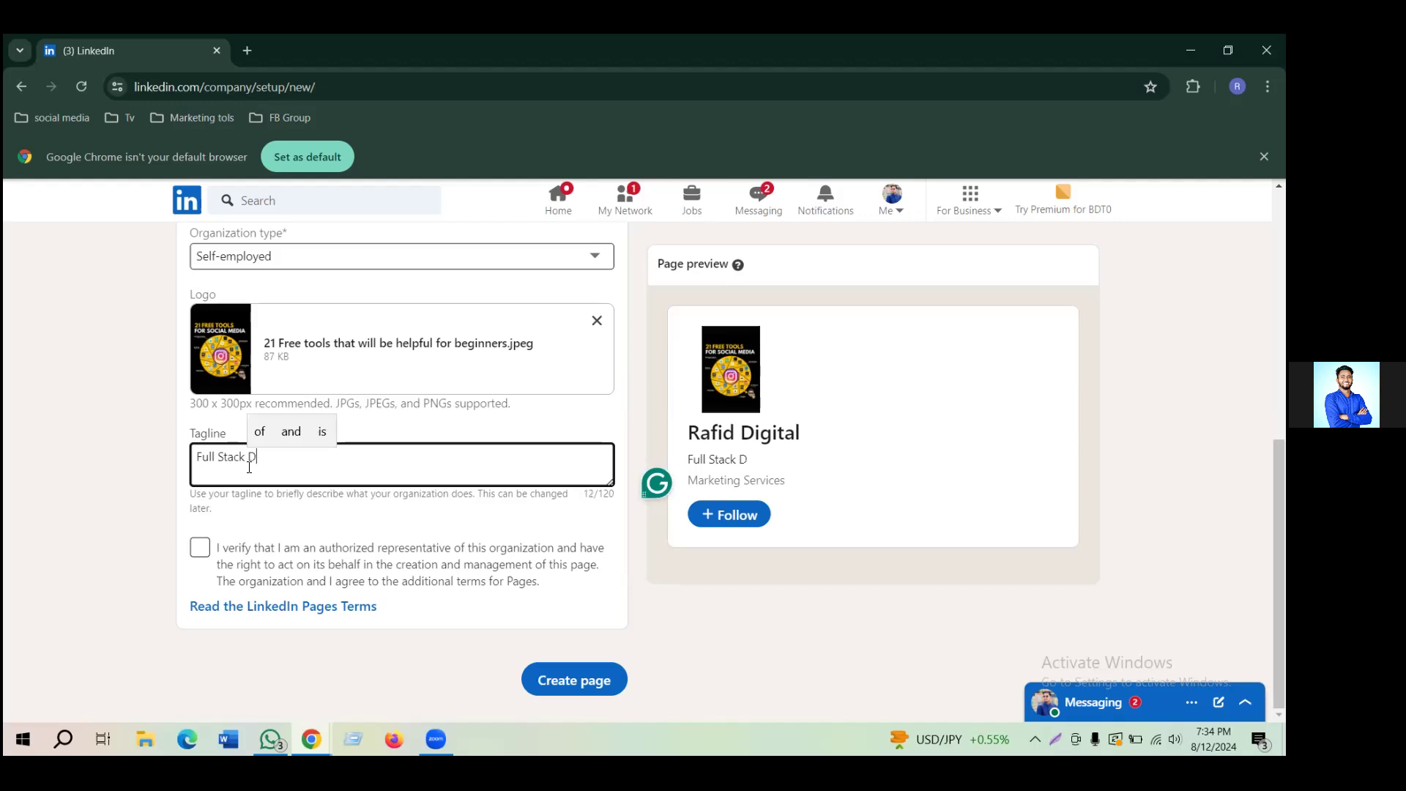
{"action": "type", "text": "igital"}
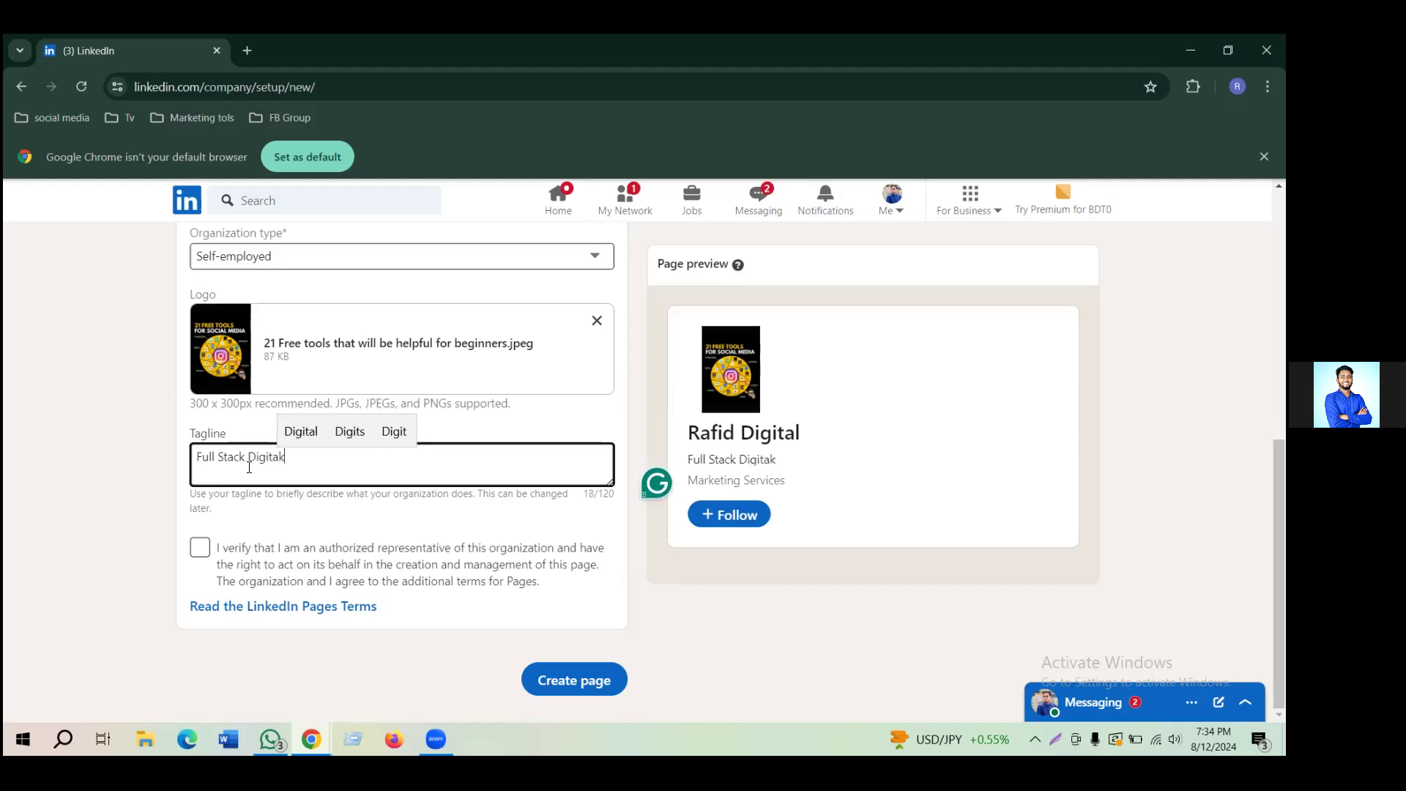
{"action": "type", "text": " Marke"}
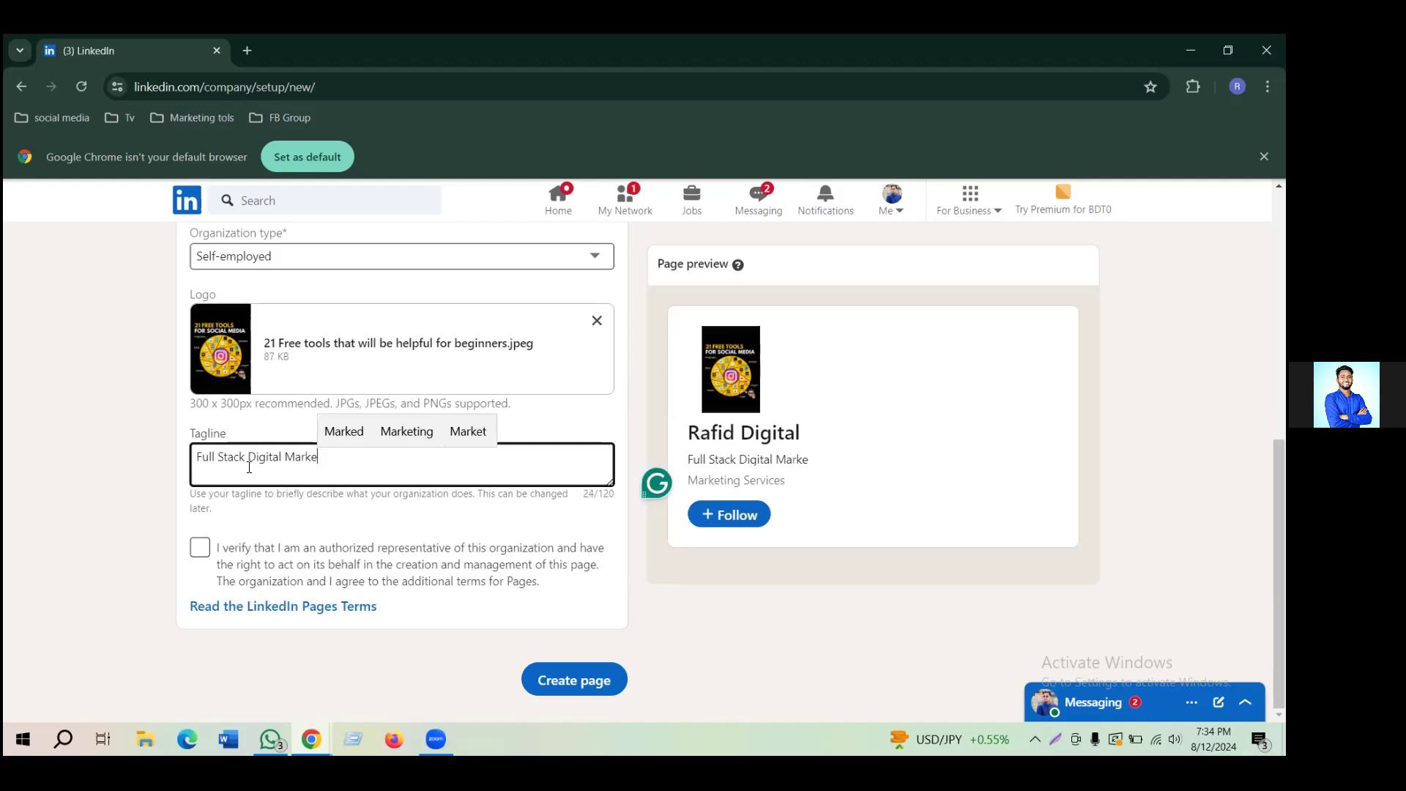
{"action": "type", "text": "ting S"}
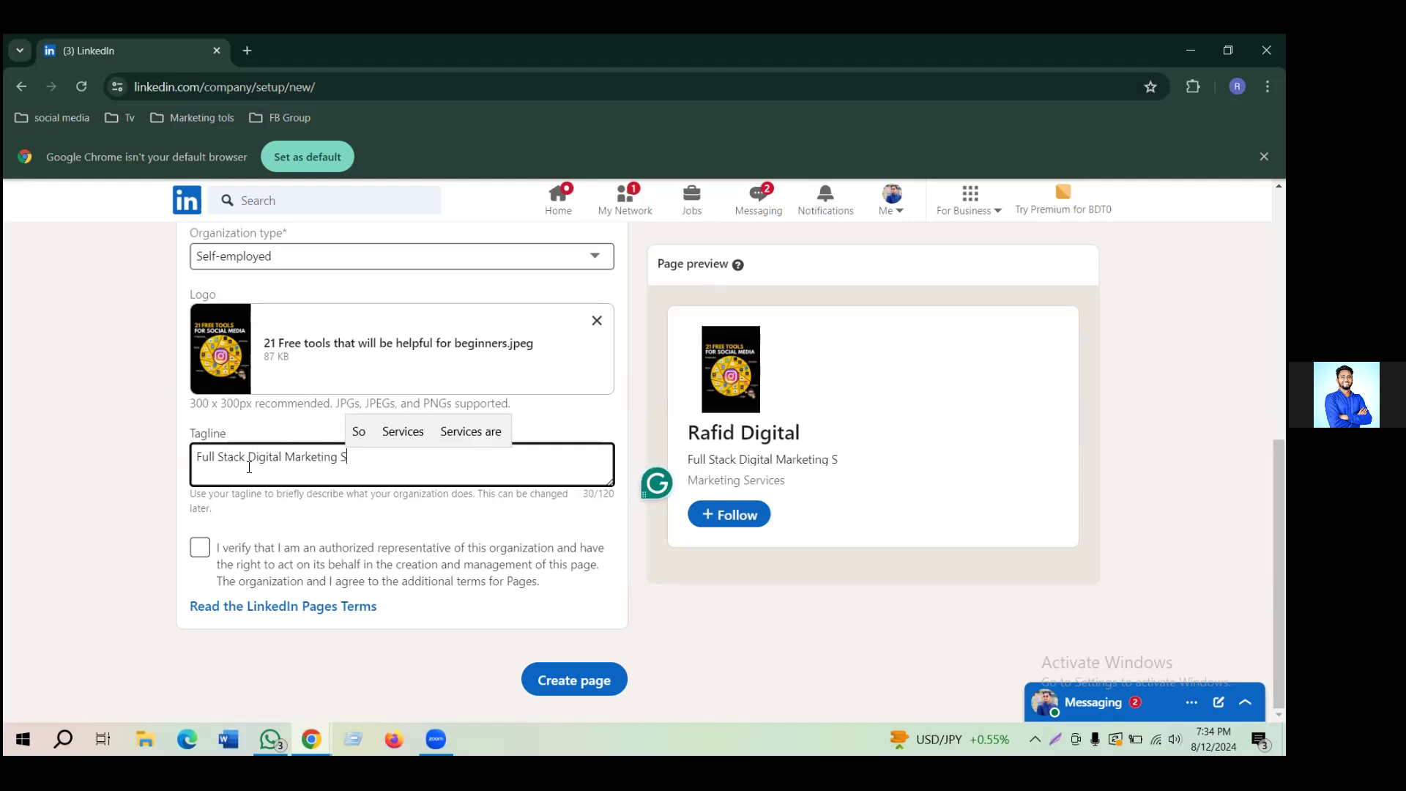
{"action": "type", "text": "ervi"}
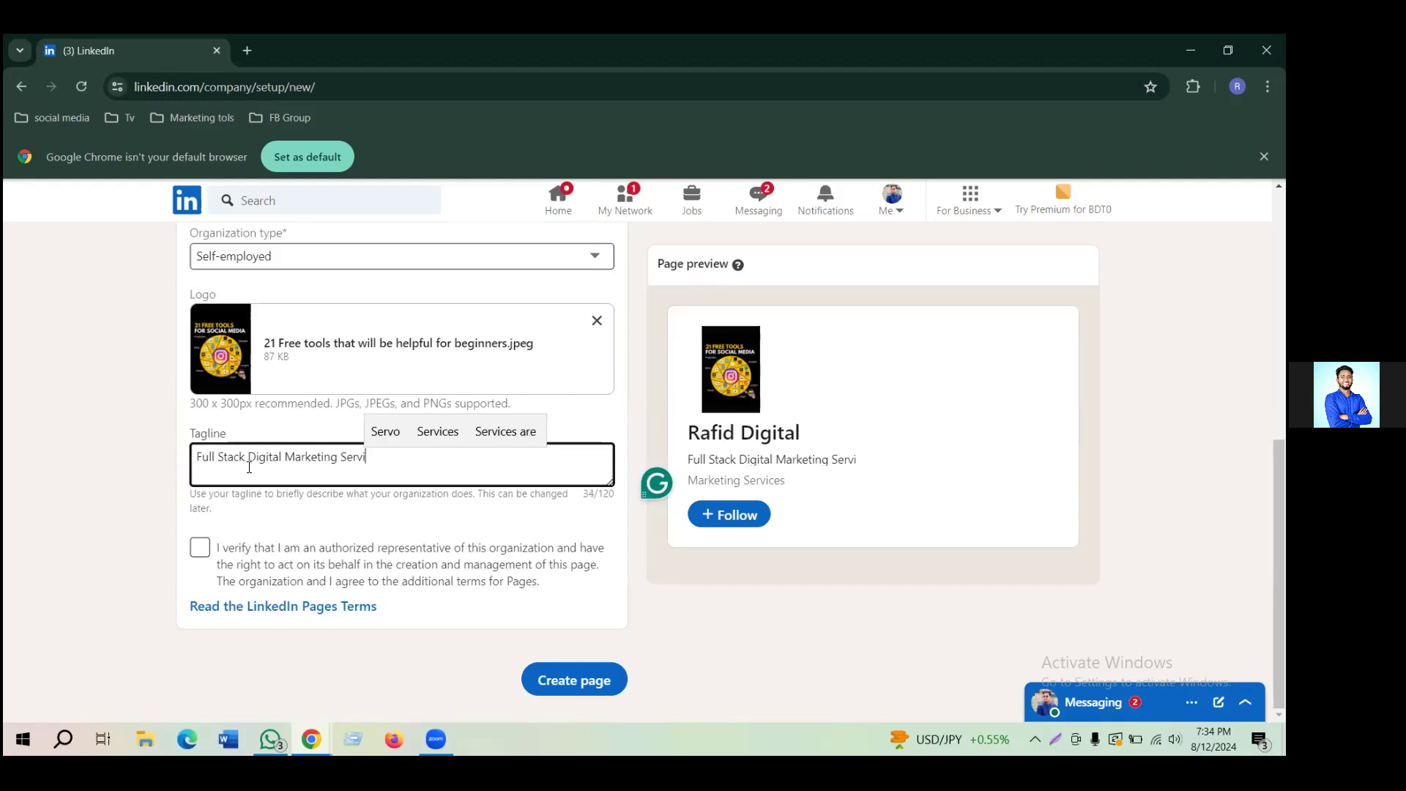
{"action": "type", "text": "ces"}
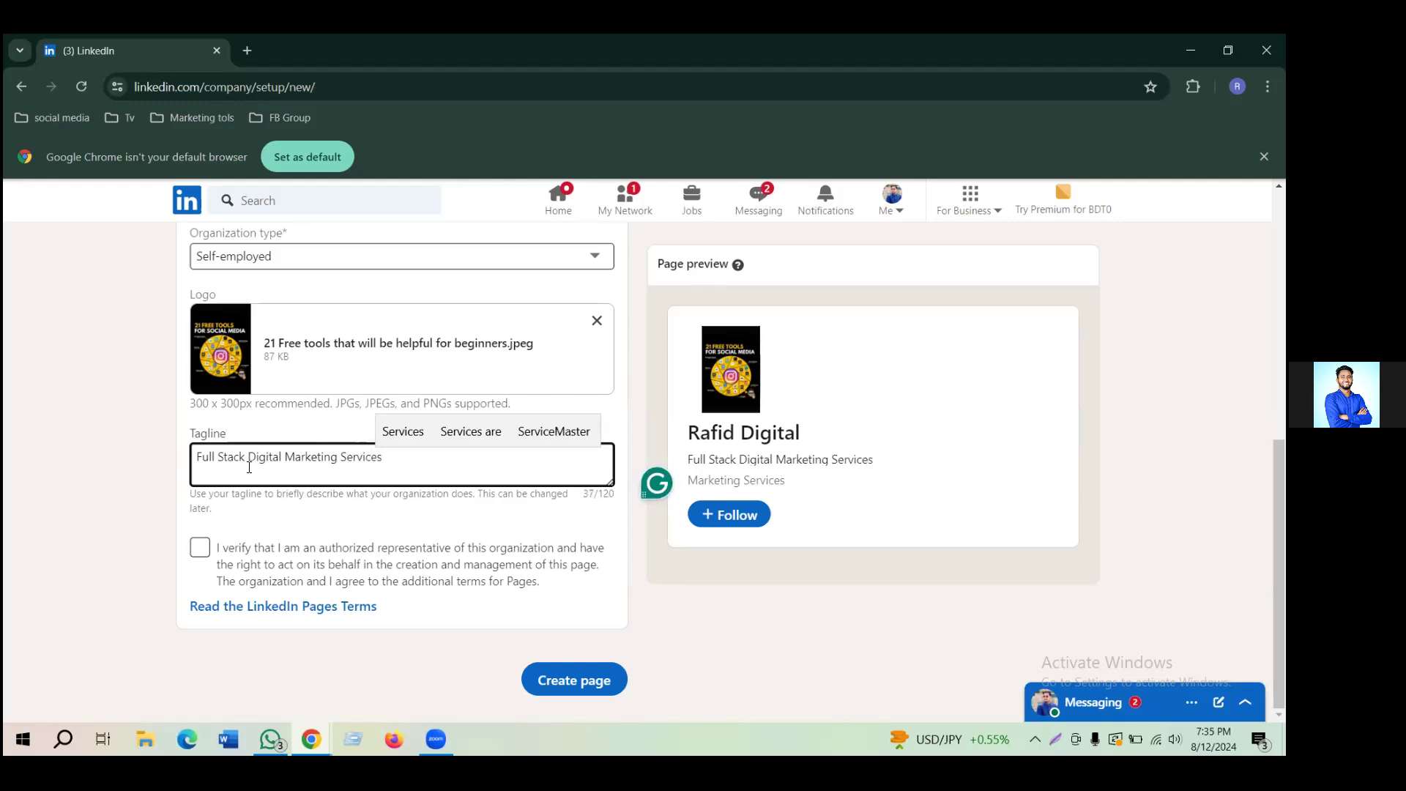
{"action": "type", "text": " for"}
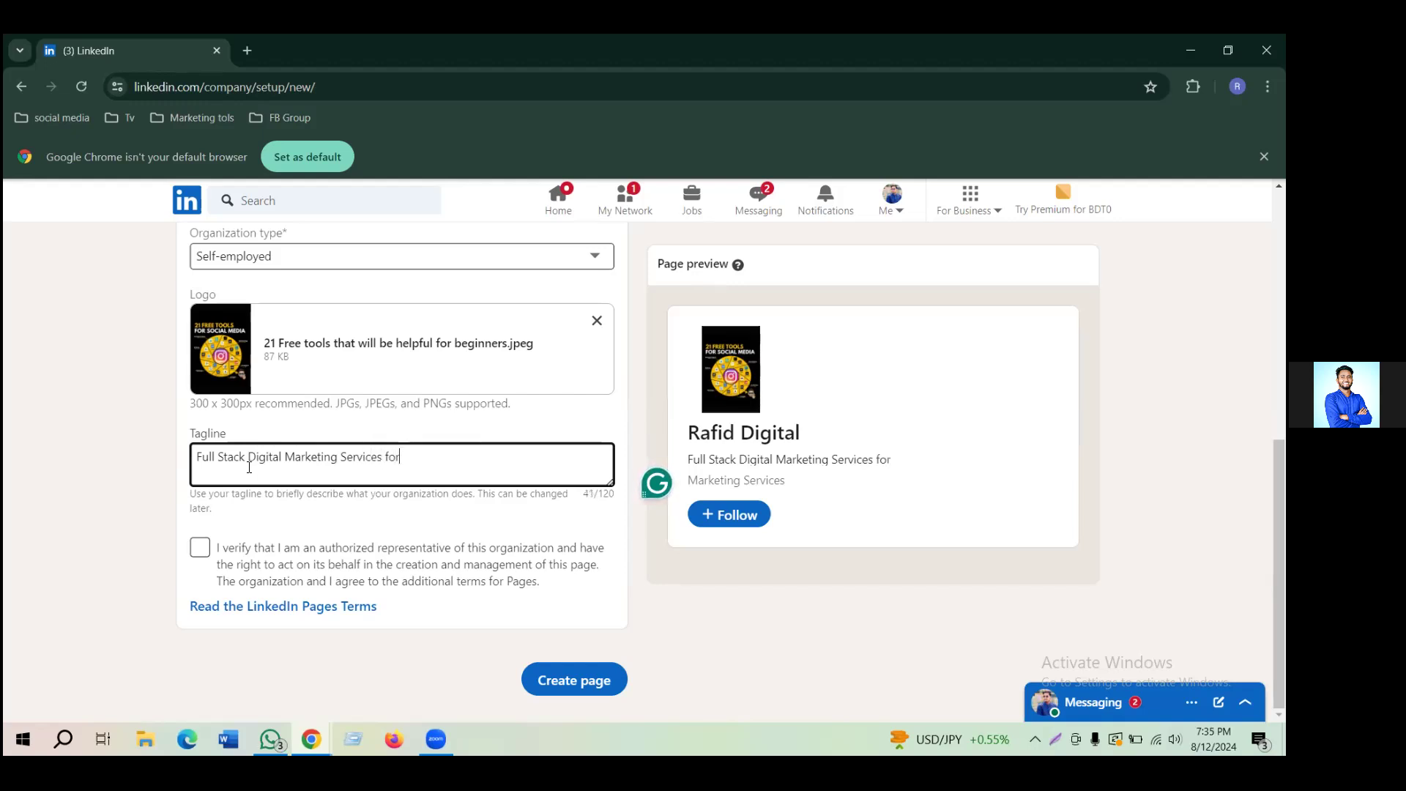
{"action": "type", "text": " your O"}
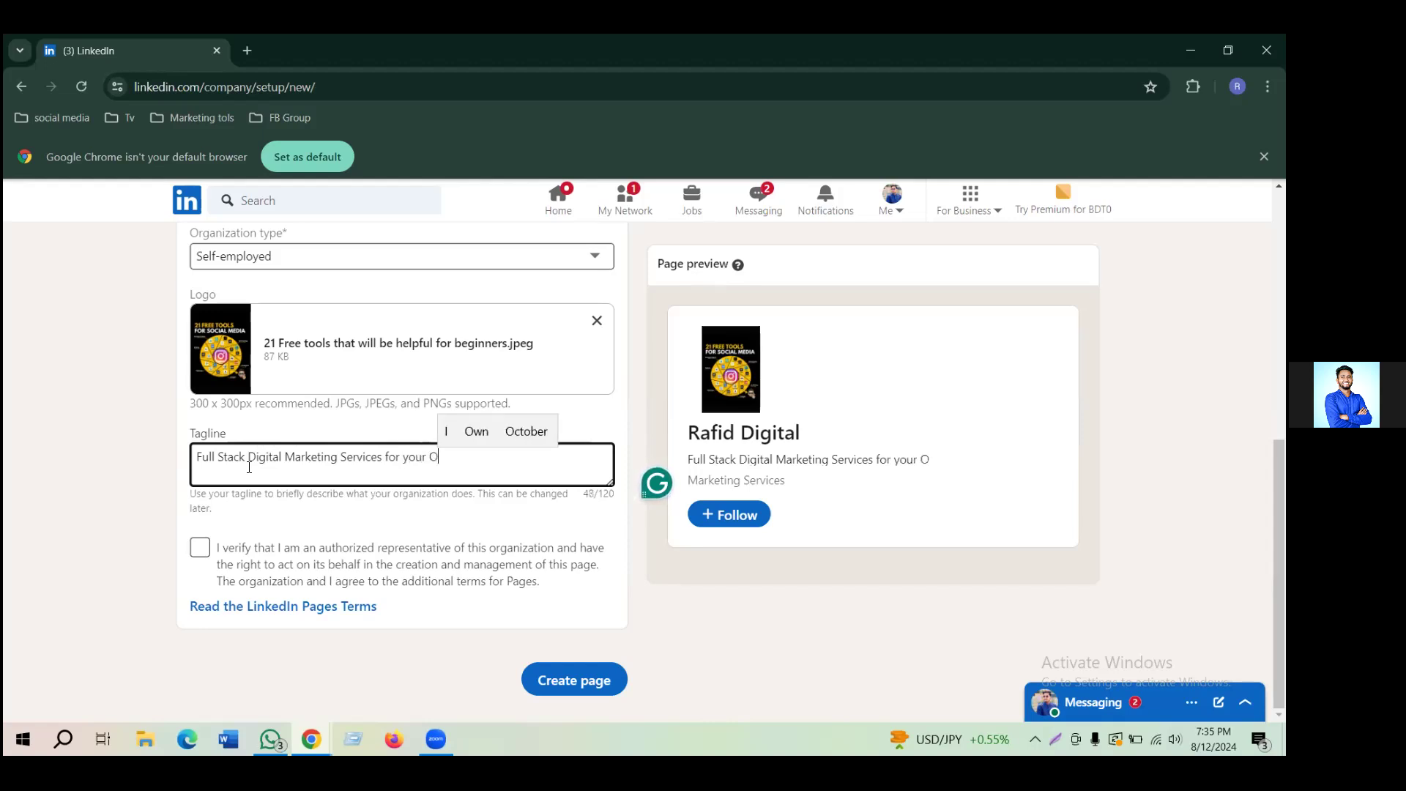
{"action": "type", "text": "nline bus"}
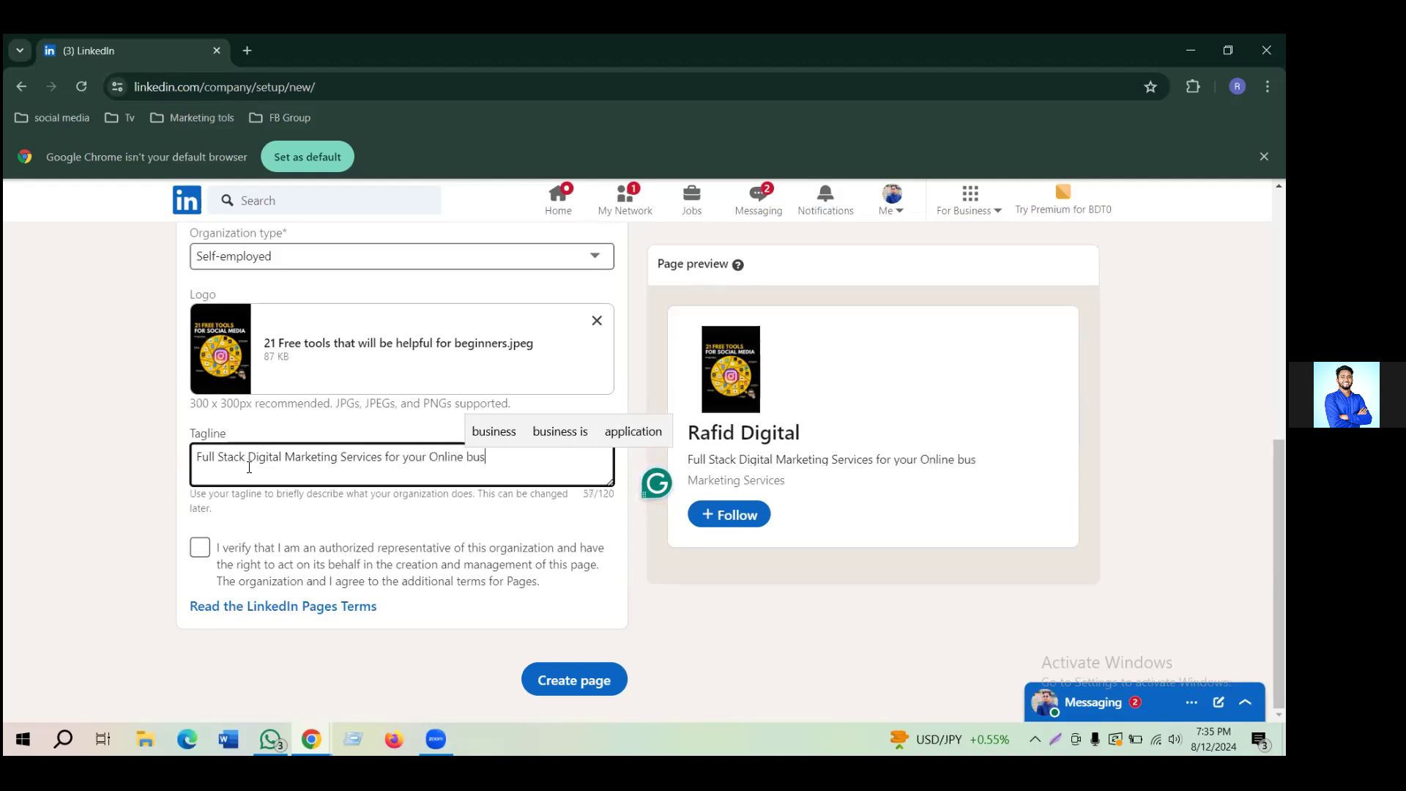
{"action": "type", "text": "iness"}
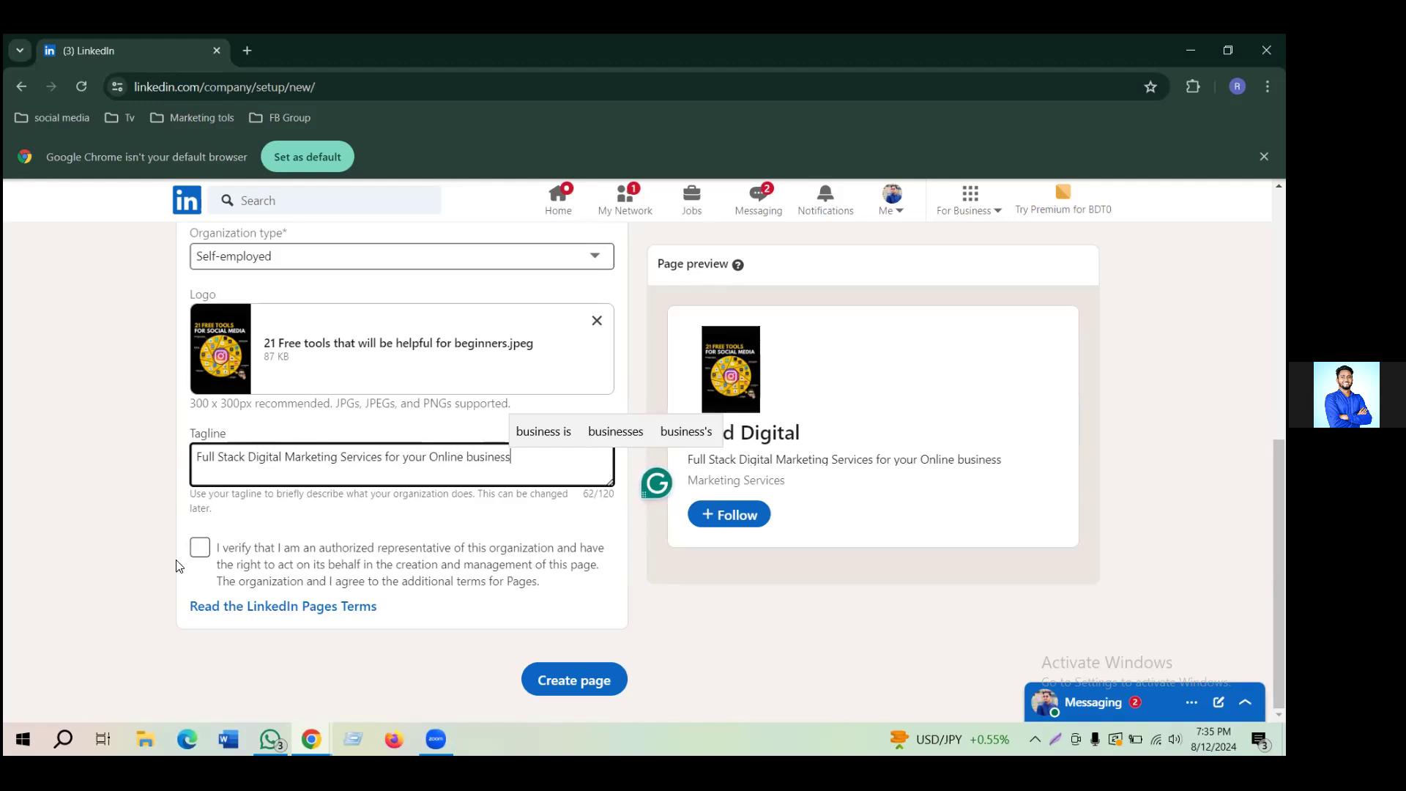
{"action": "type", "text": "."}
Capitalize the last word of the tagline so it ends with "Online Business.".
{"action": "left_click", "coordinate": [468, 457]}
{"action": "key", "text": "BackSpace"}
{"action": "type", "text": "B"}
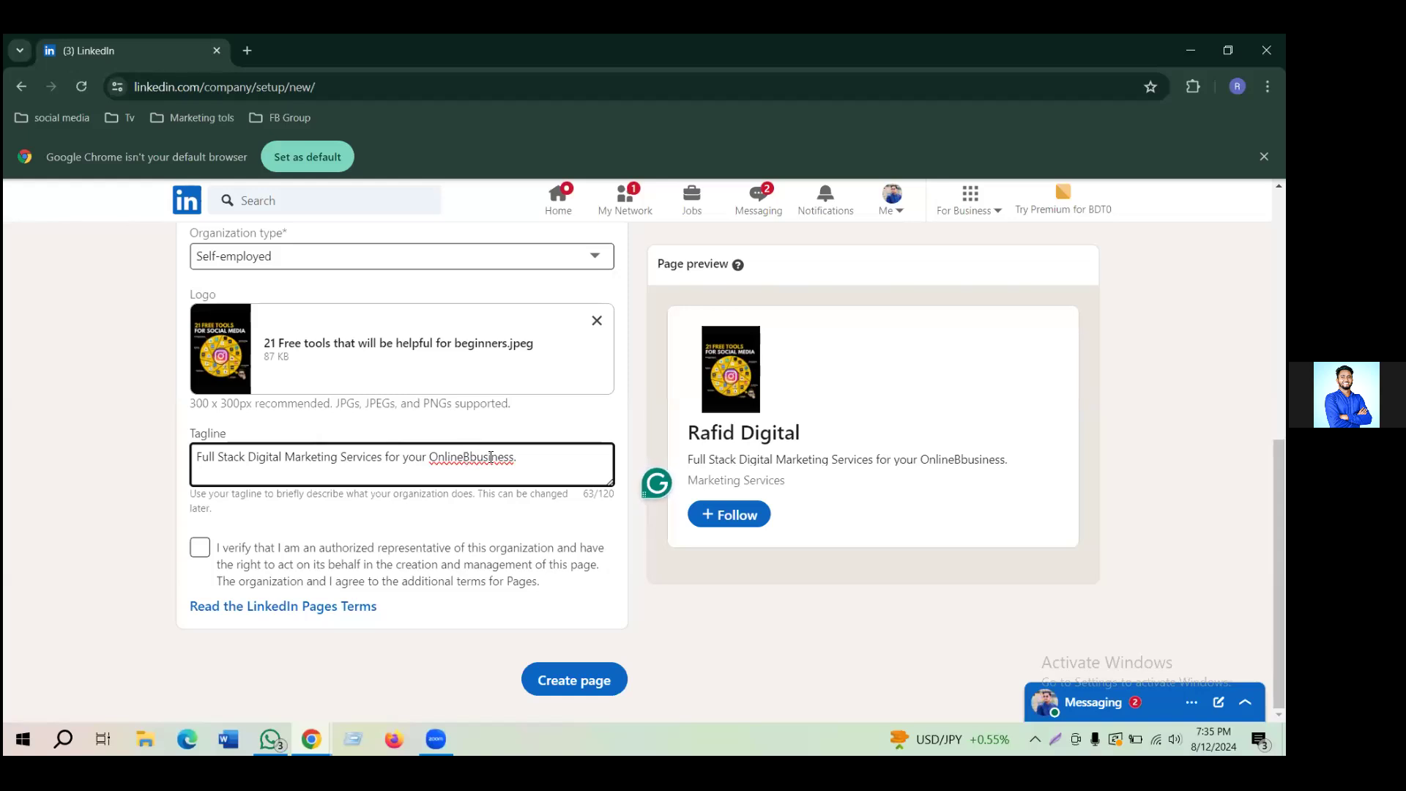
{"action": "key", "text": "Delete"}
{"action": "key", "text": "BackSpace"}
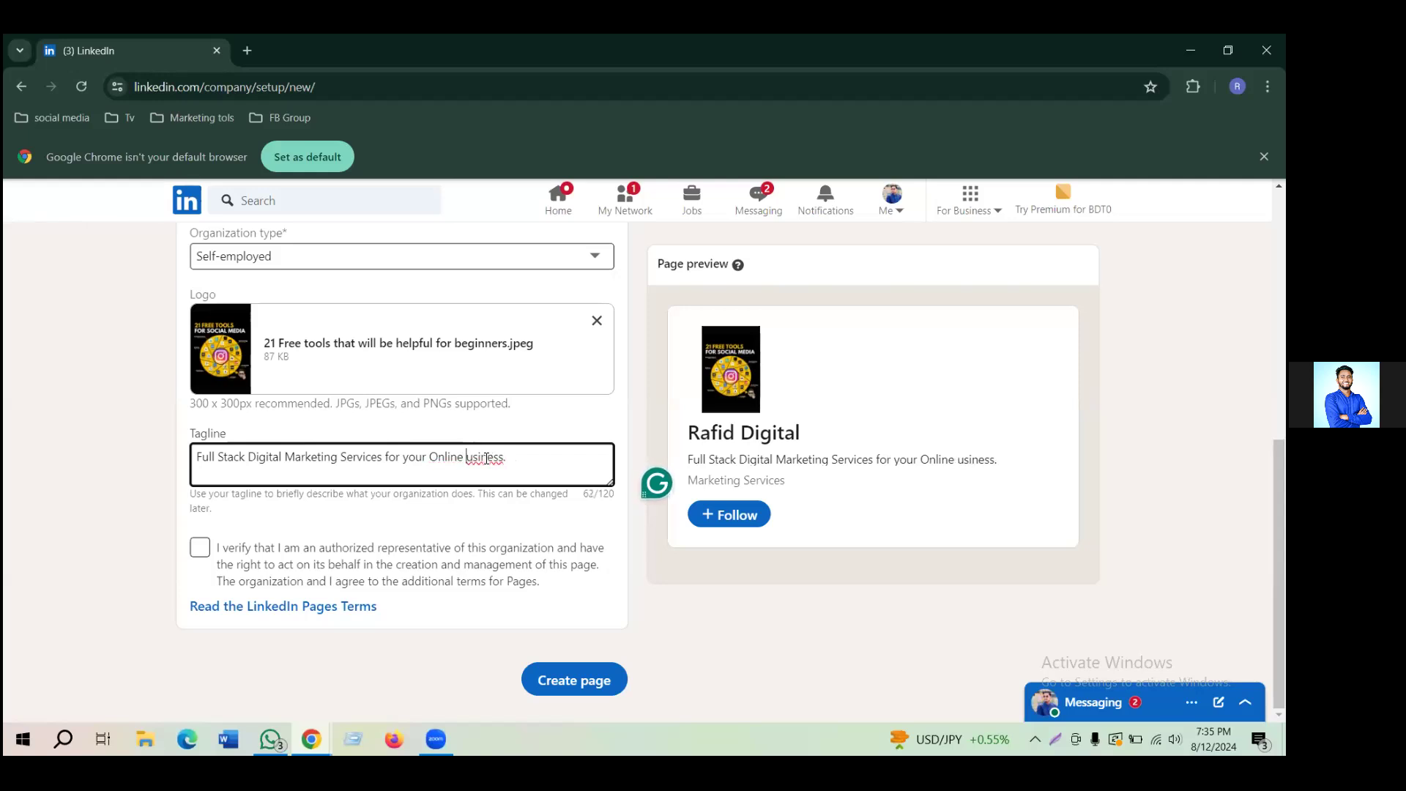
{"action": "type", "text": "Z"}
{"action": "key", "text": "BackSpace"}
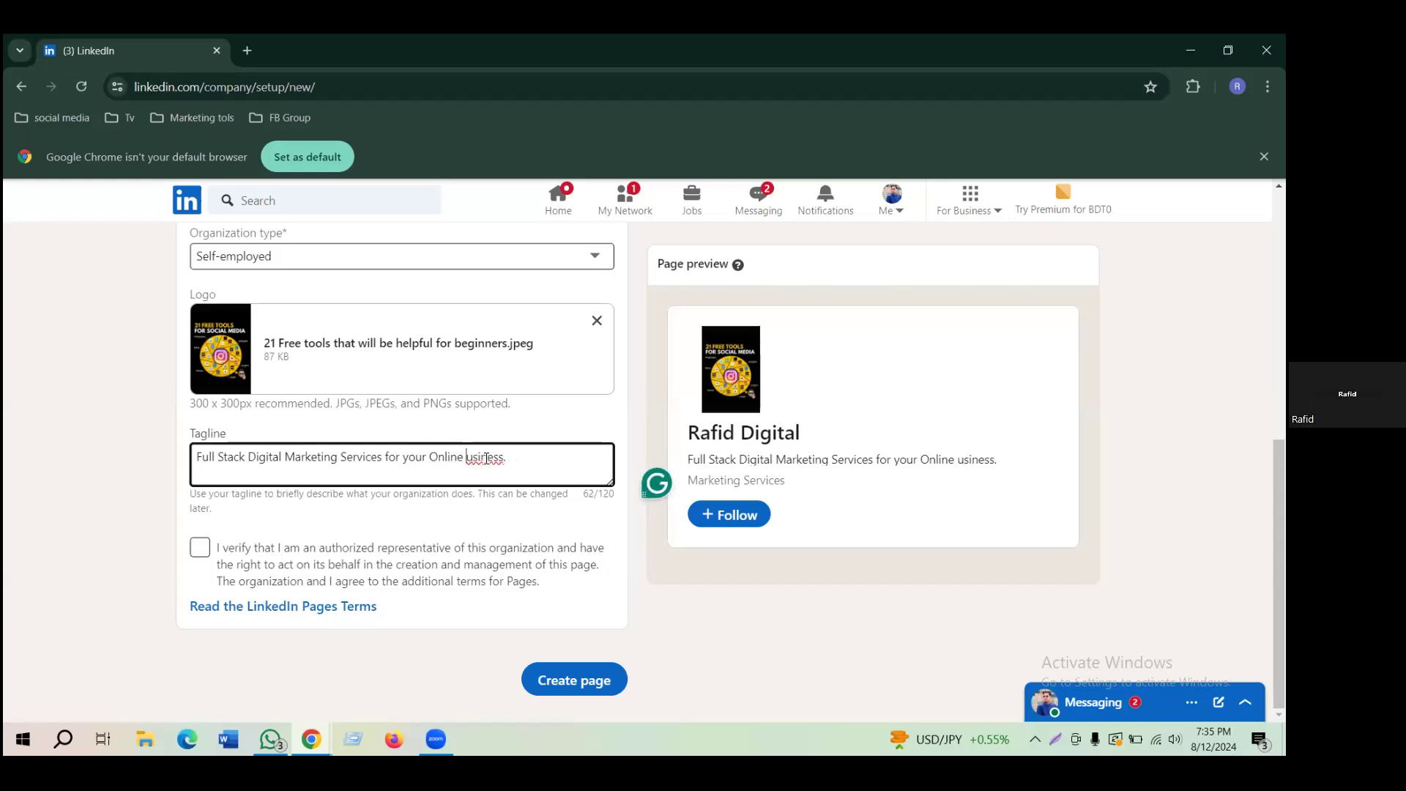
{"action": "type", "text": "B"}
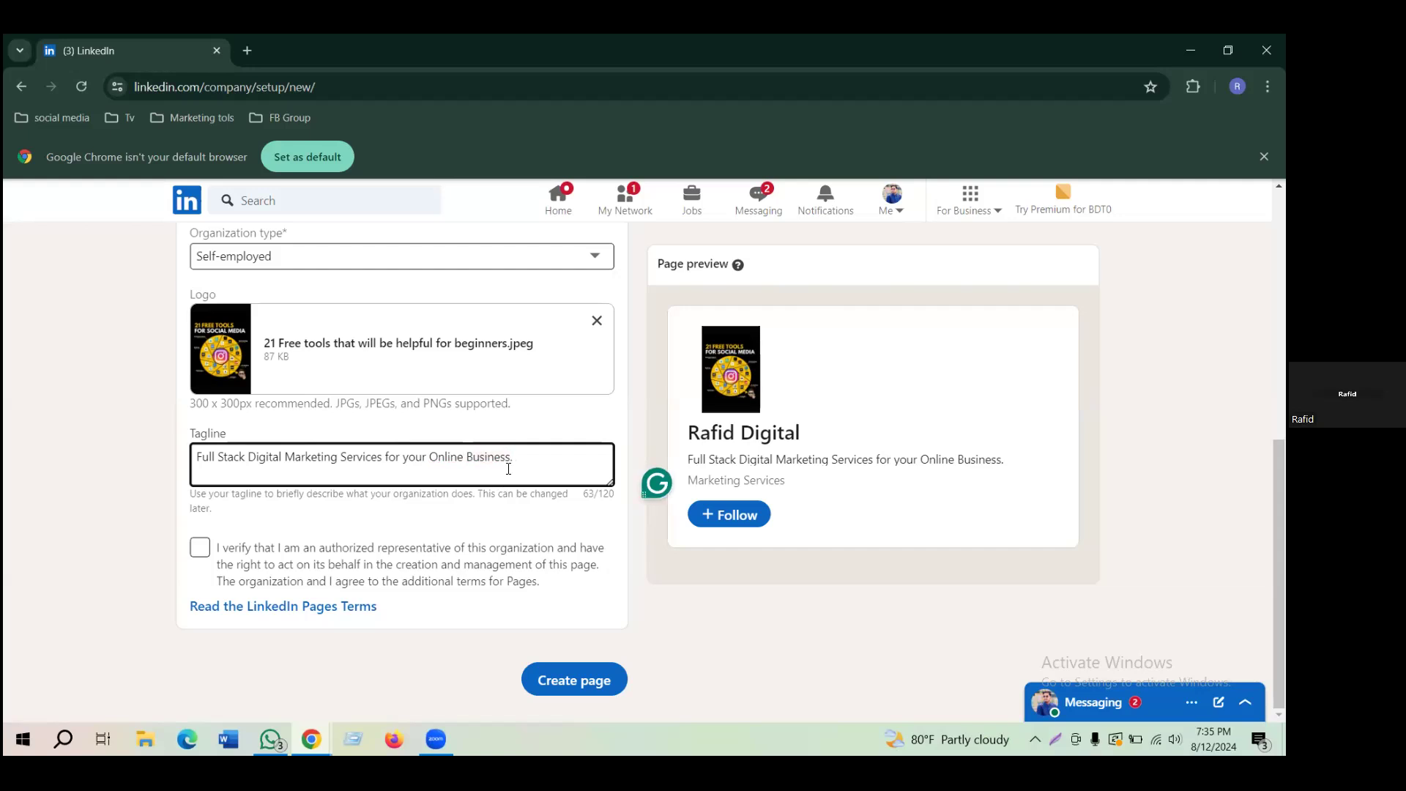
{"action": "left_click", "coordinate": [530, 460]}
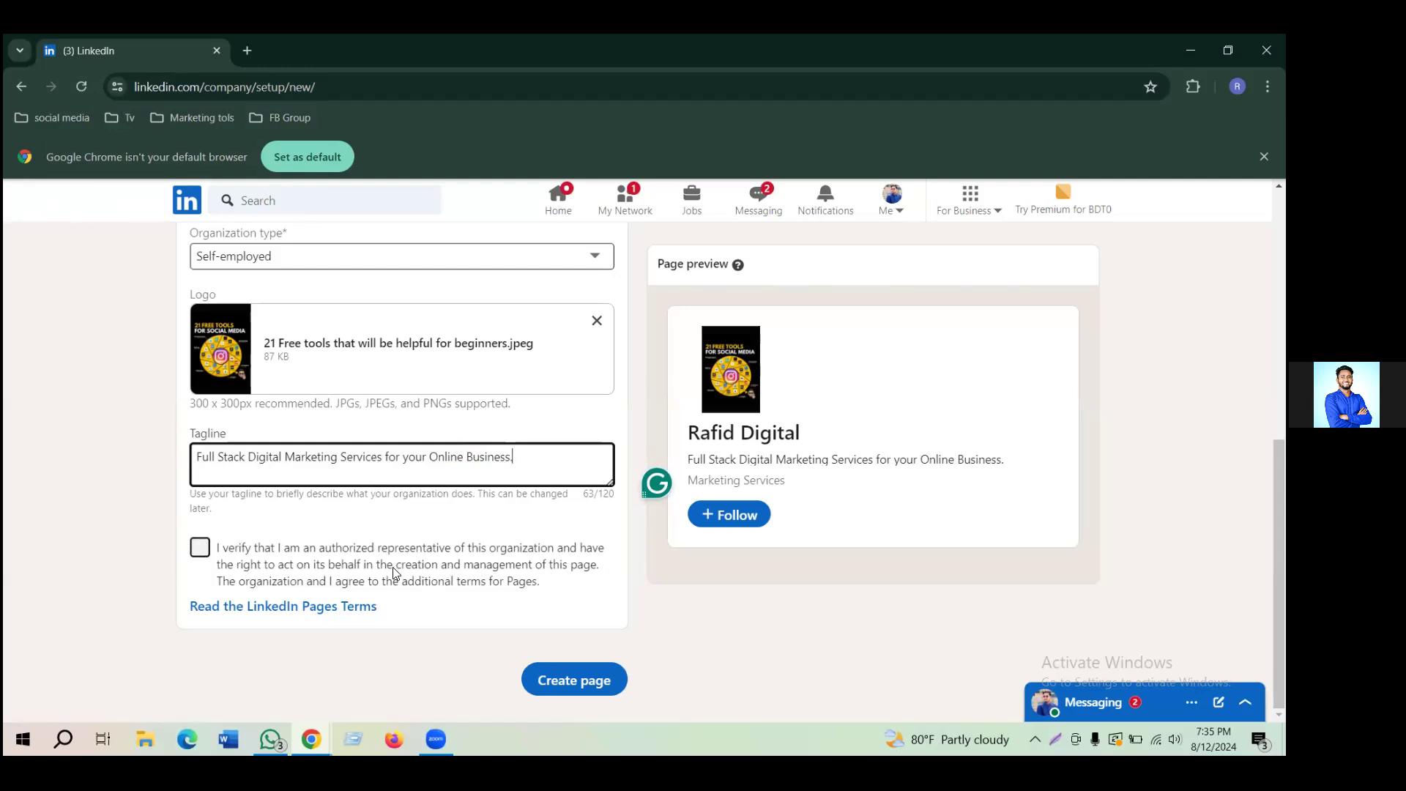
Verify being an authorized representative of the organization and create the page.
{"action": "left_click", "coordinate": [202, 550]}
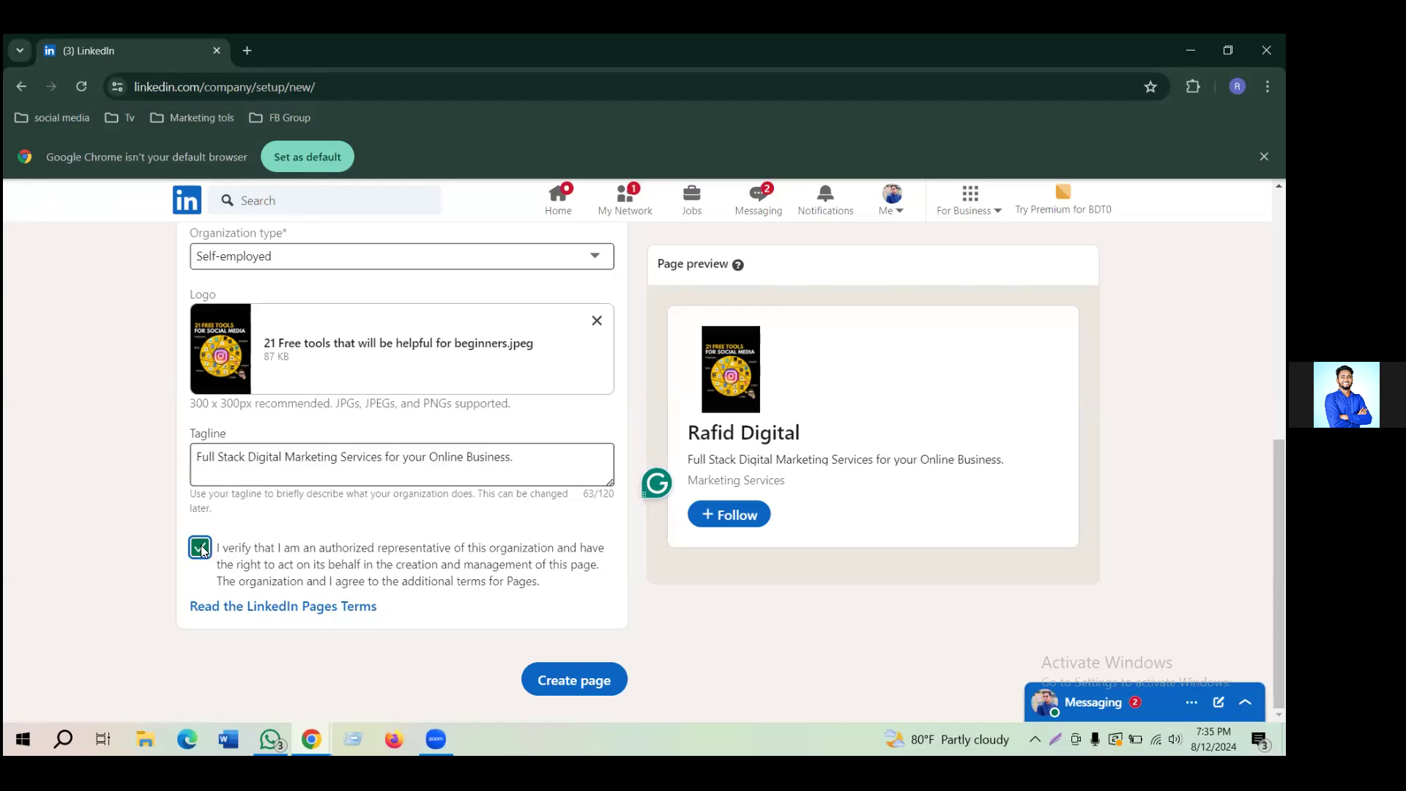
{"action": "left_click", "coordinate": [203, 551]}
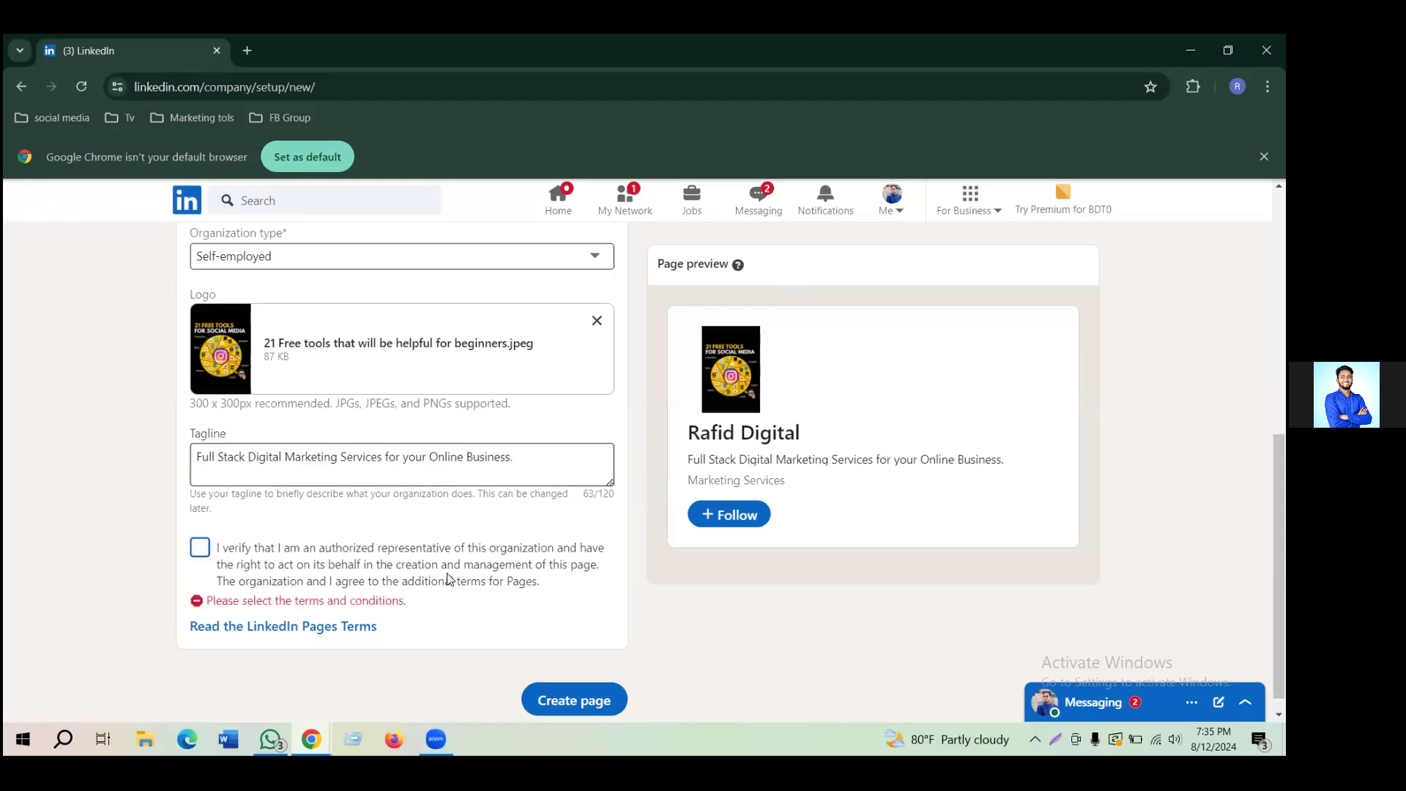
{"action": "left_click", "coordinate": [199, 551]}
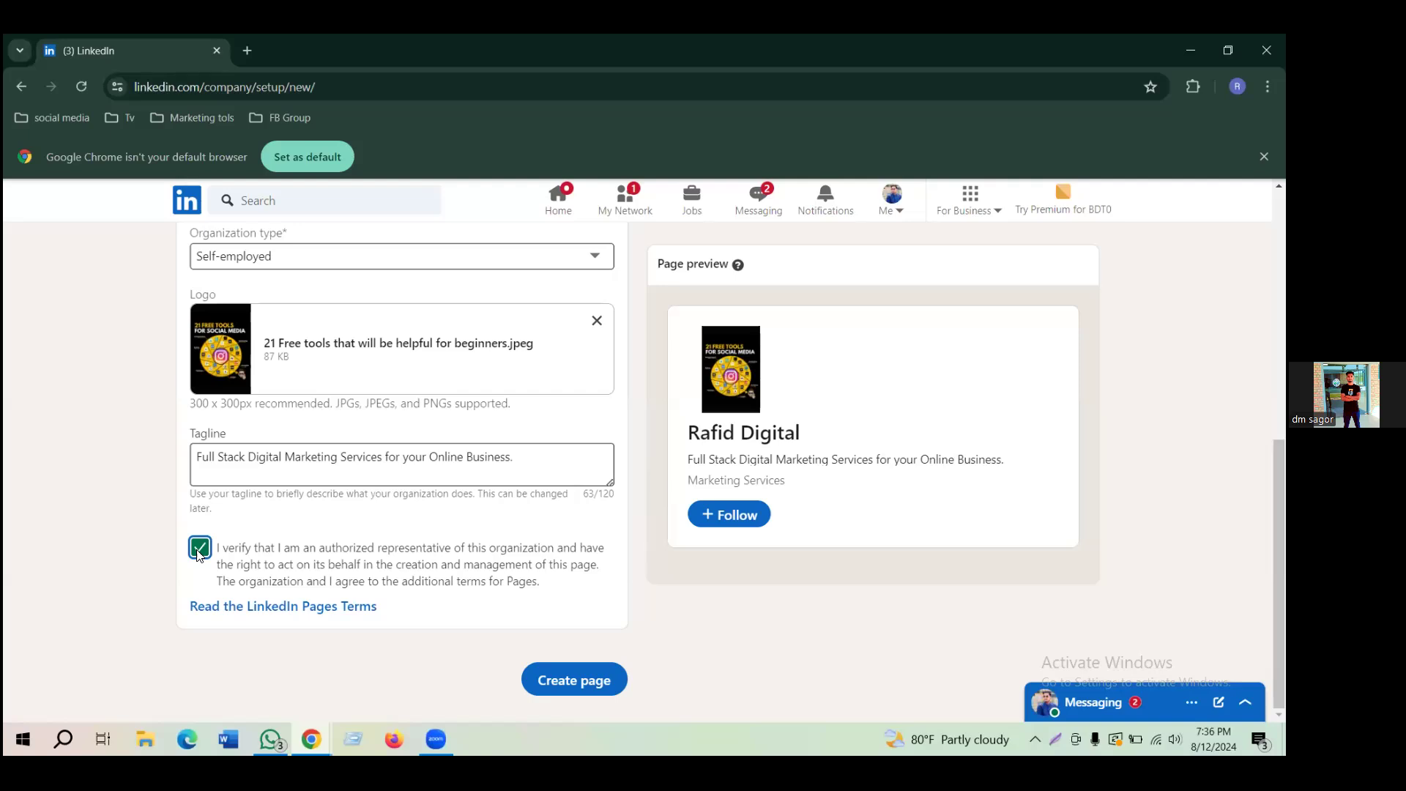
{"action": "left_click", "coordinate": [573, 680]}
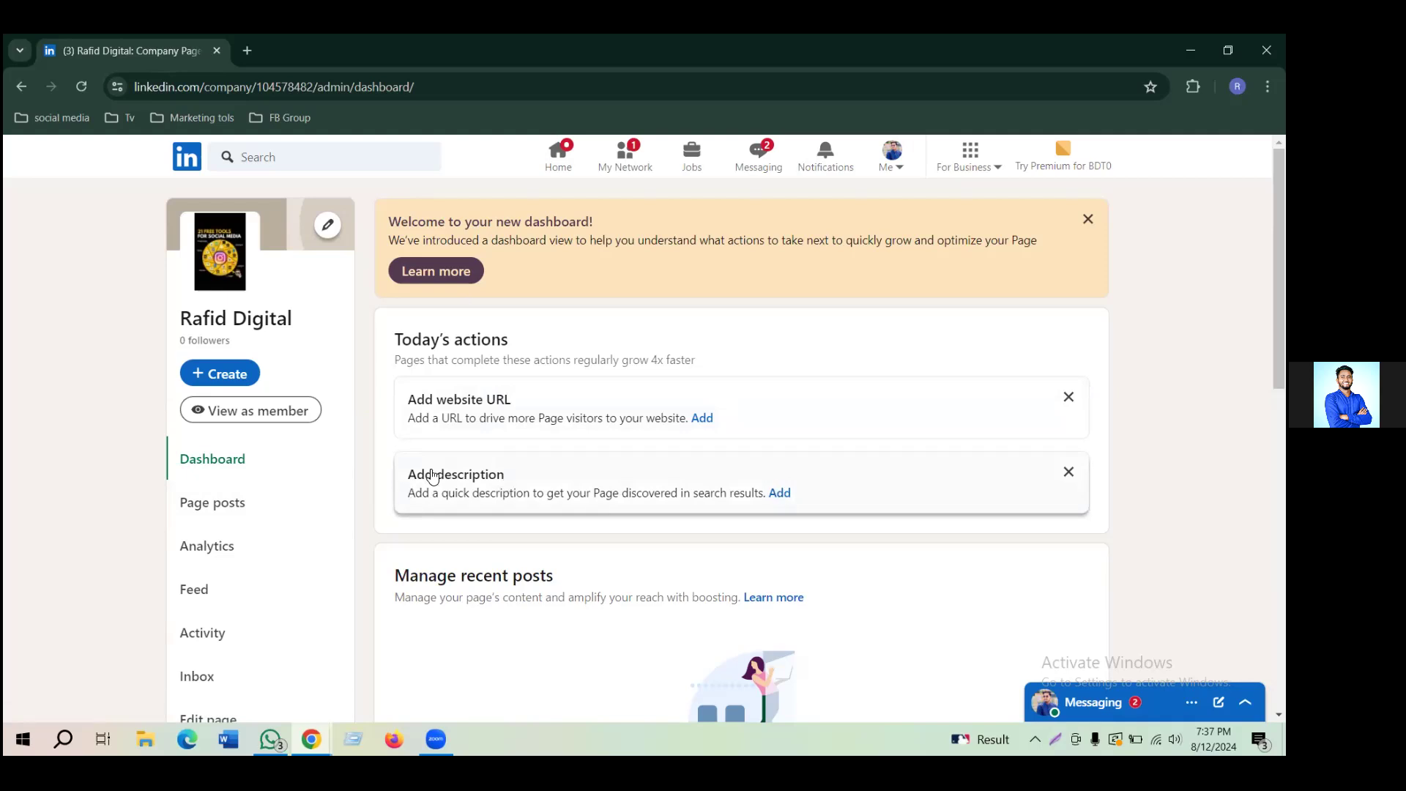
Start adding a description from the dashboard's suggested actions and mark that the organization doesn't have a website.
{"action": "left_click", "coordinate": [781, 493]}
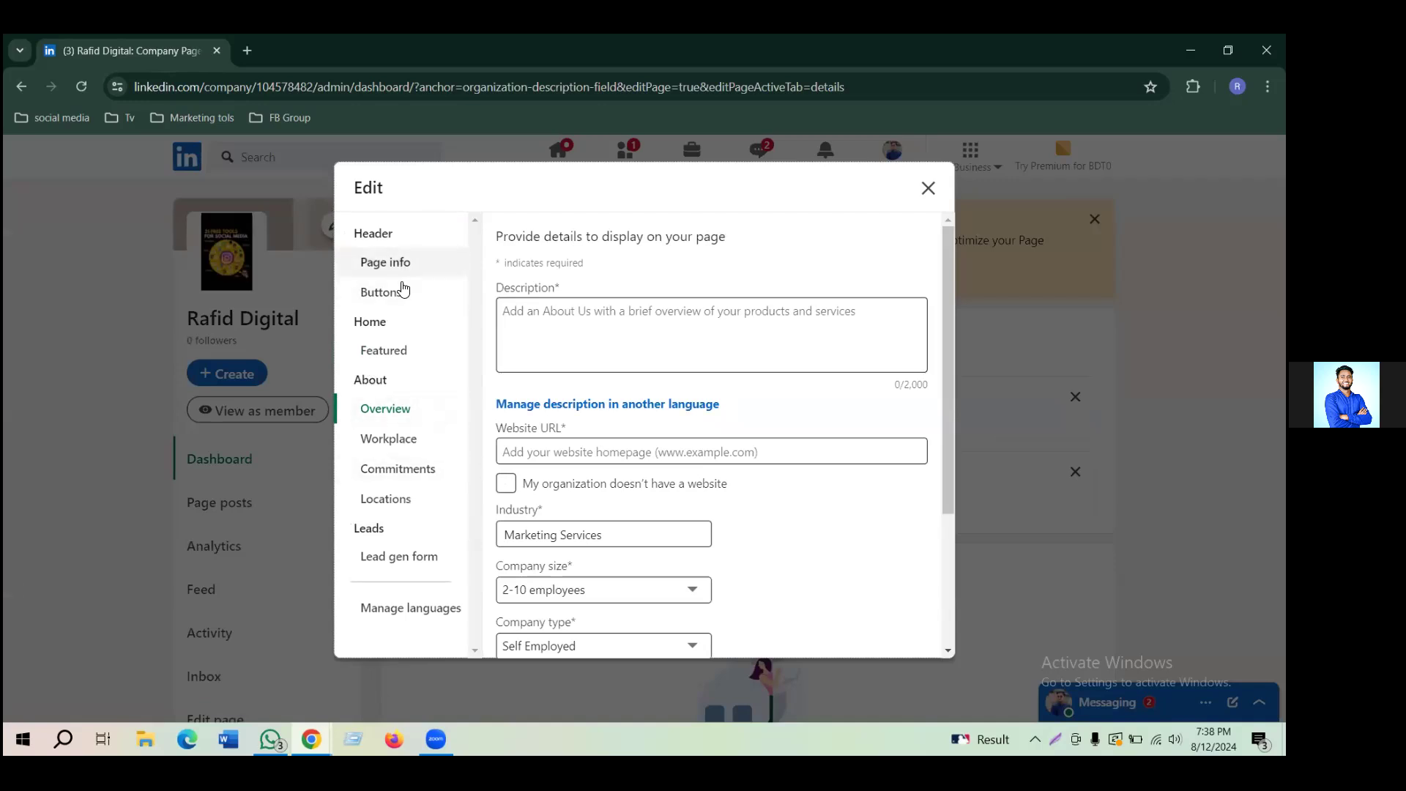
{"action": "left_click", "coordinate": [570, 360]}
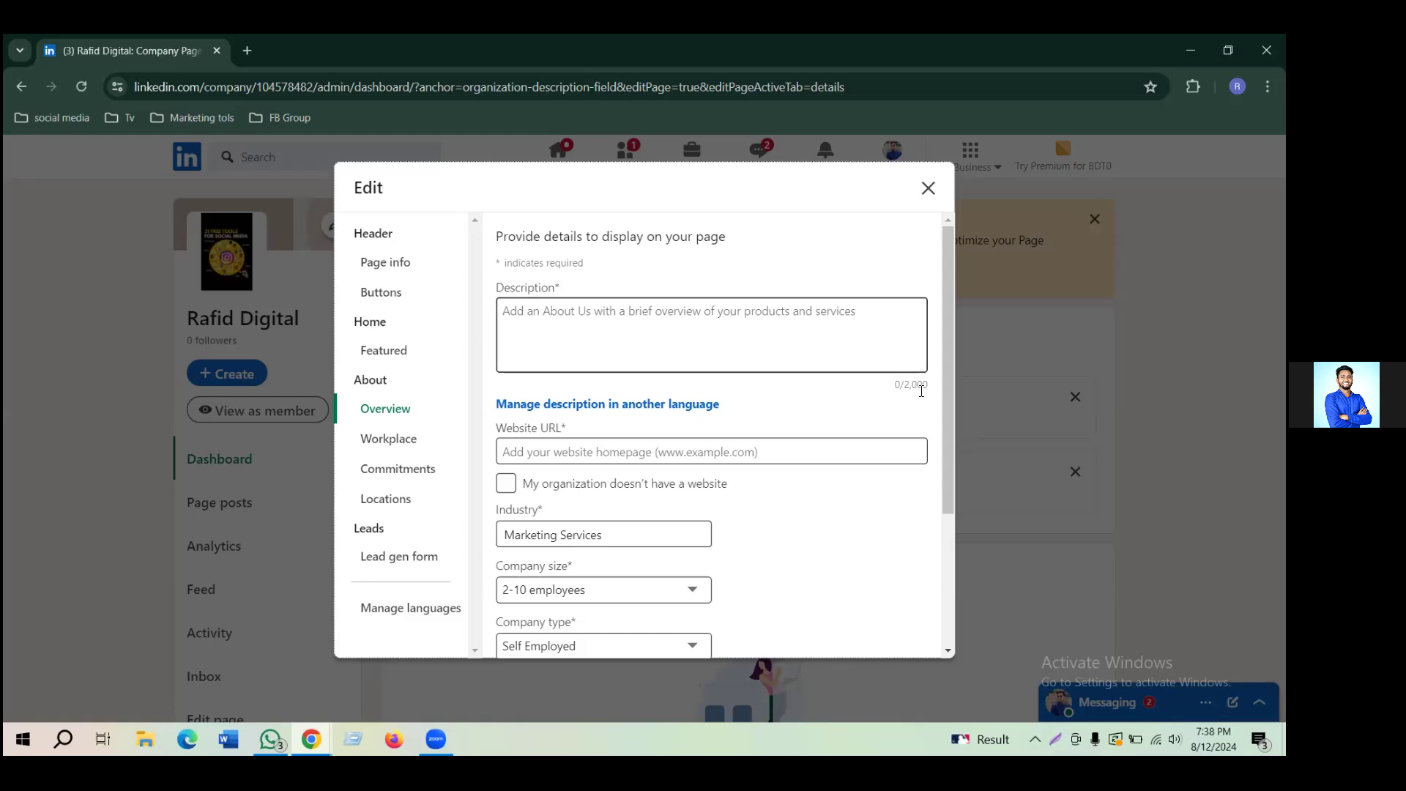
{"action": "left_click_drag", "start_coordinate": [929, 388], "coordinate": [896, 382]}
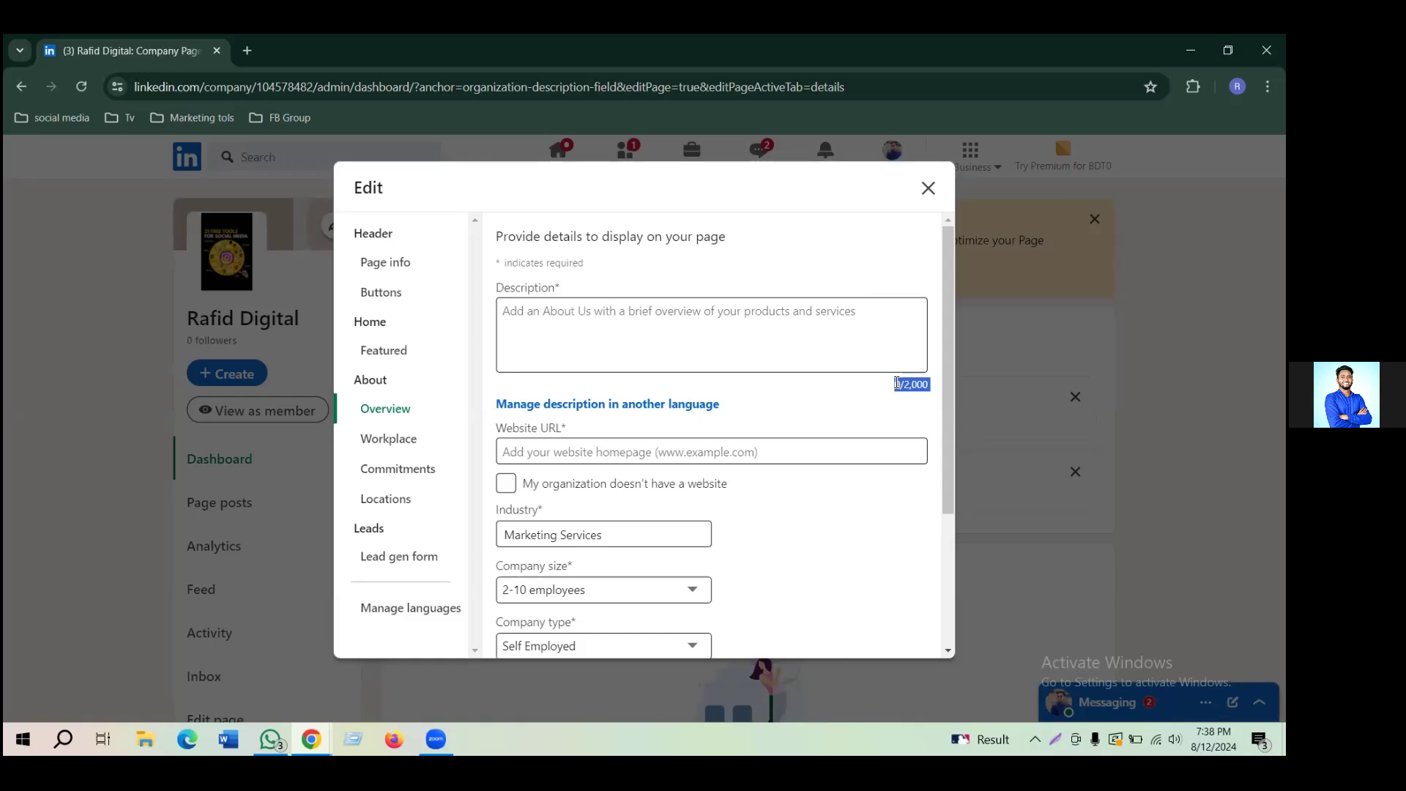
{"action": "left_click", "coordinate": [696, 315]}
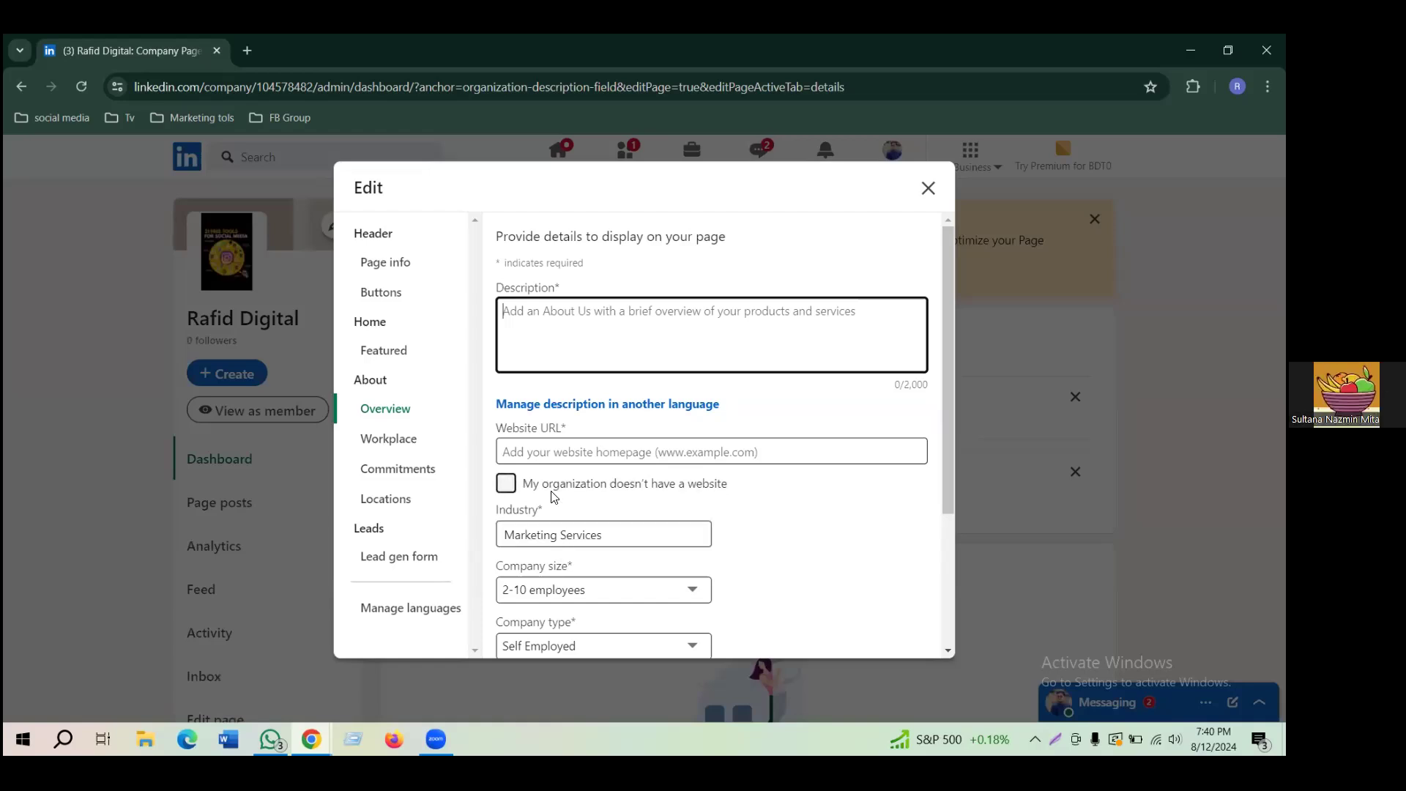
{"action": "left_click", "coordinate": [582, 517]}
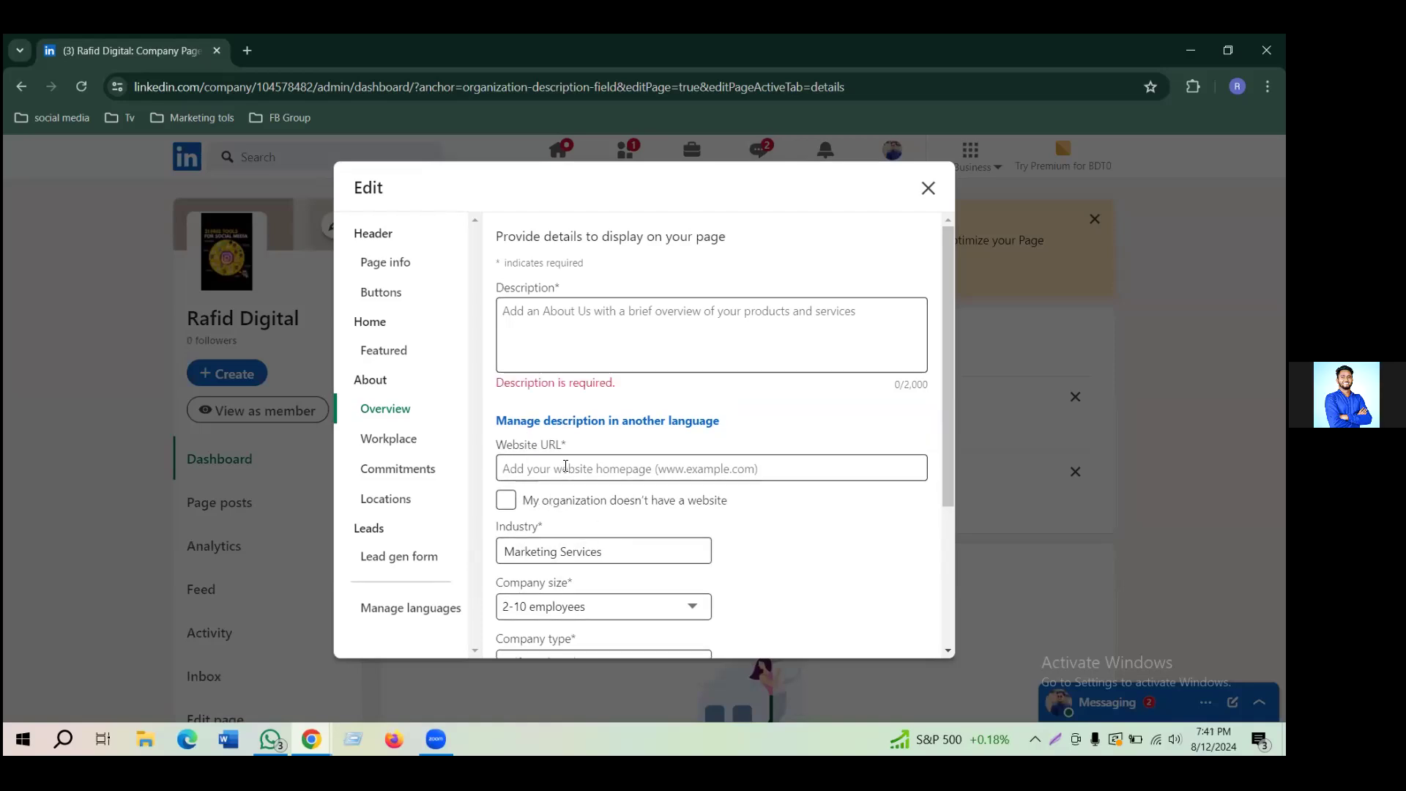
{"action": "left_click", "coordinate": [506, 500]}
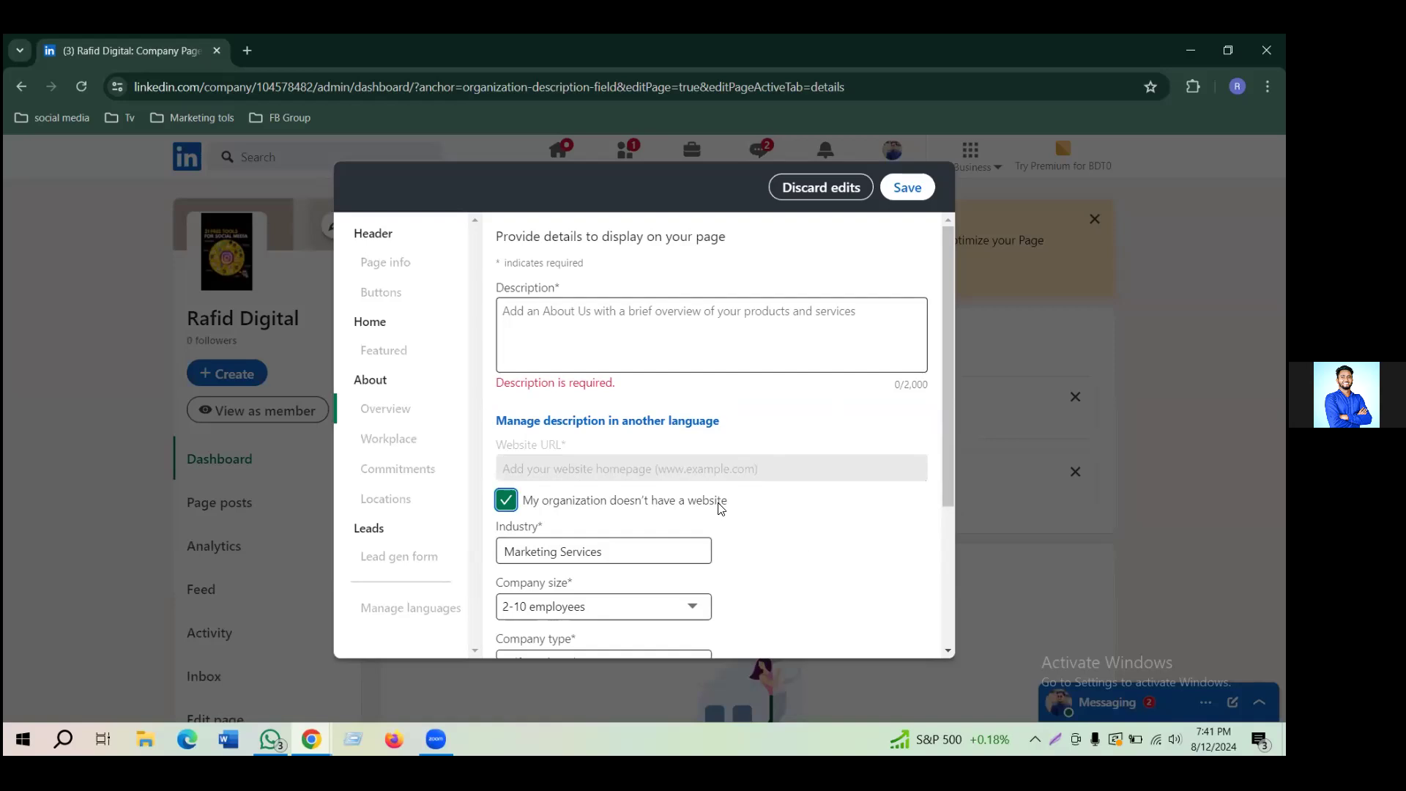
Fill the description with the placeholder text ",xjgnkjgn jhkgsfnbkjhbnkm mklsgnbjkK;JLEARJLK".
{"action": "left_click", "coordinate": [542, 309]}
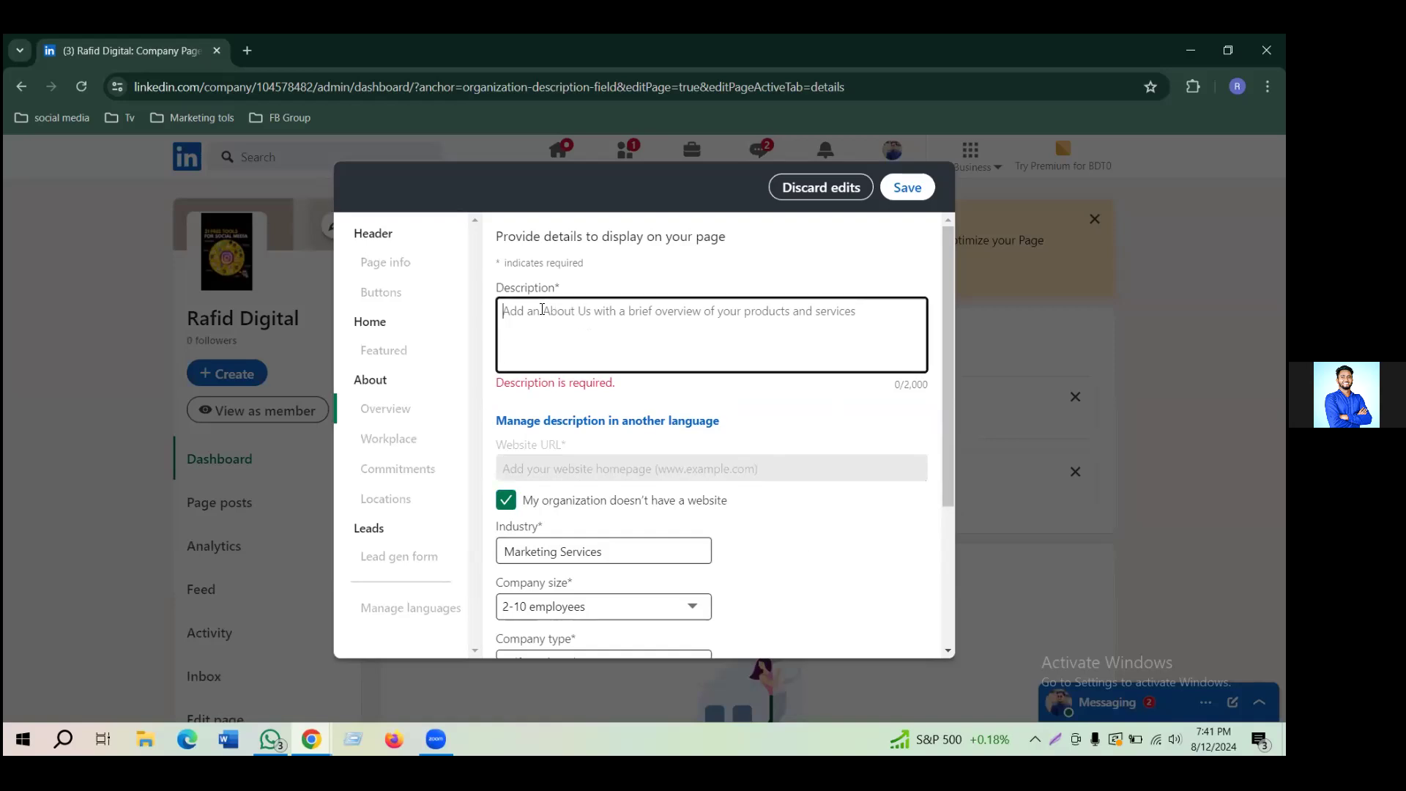
{"action": "type", "text": ",xj"}
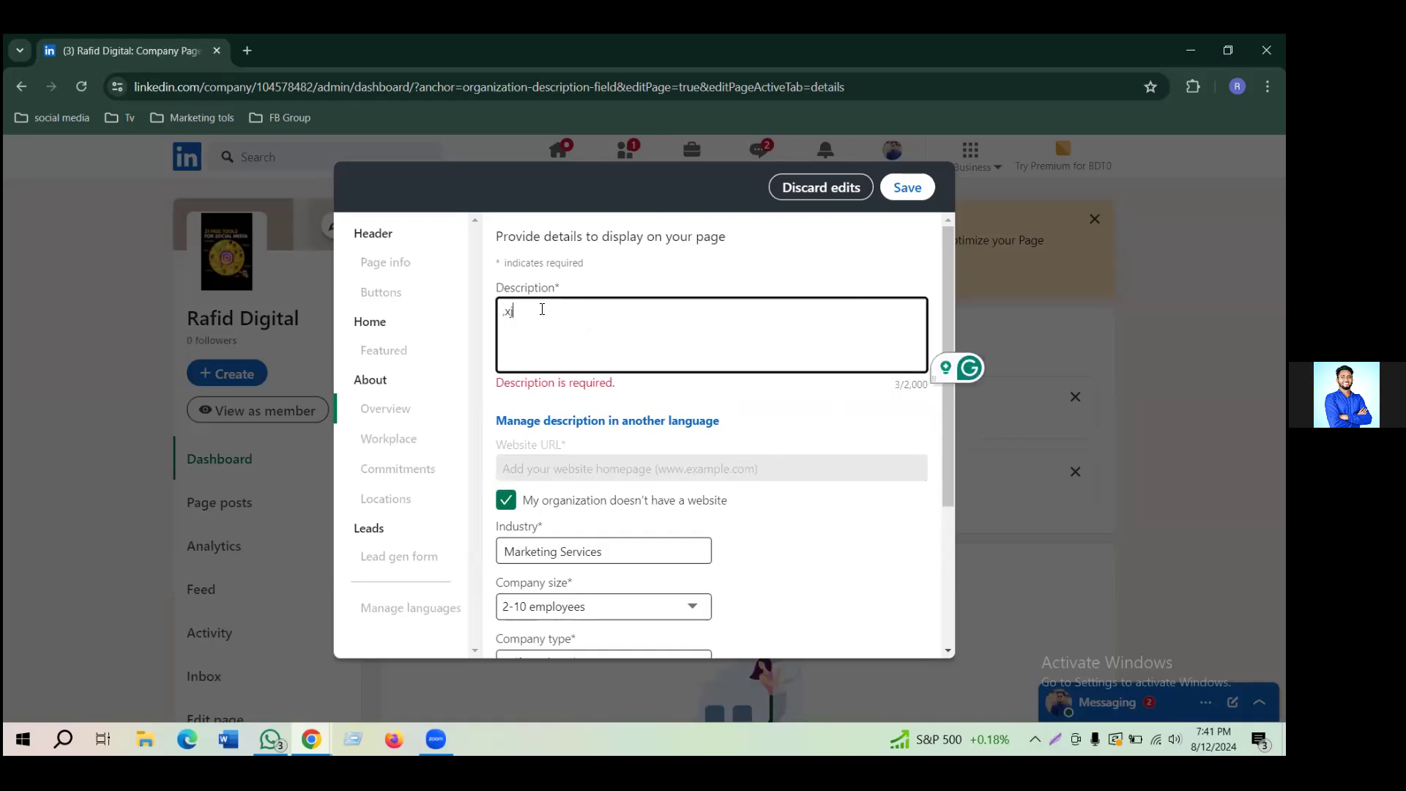
{"action": "type", "text": "gnkjgn jhkgsfnbkjhbnkm mk"}
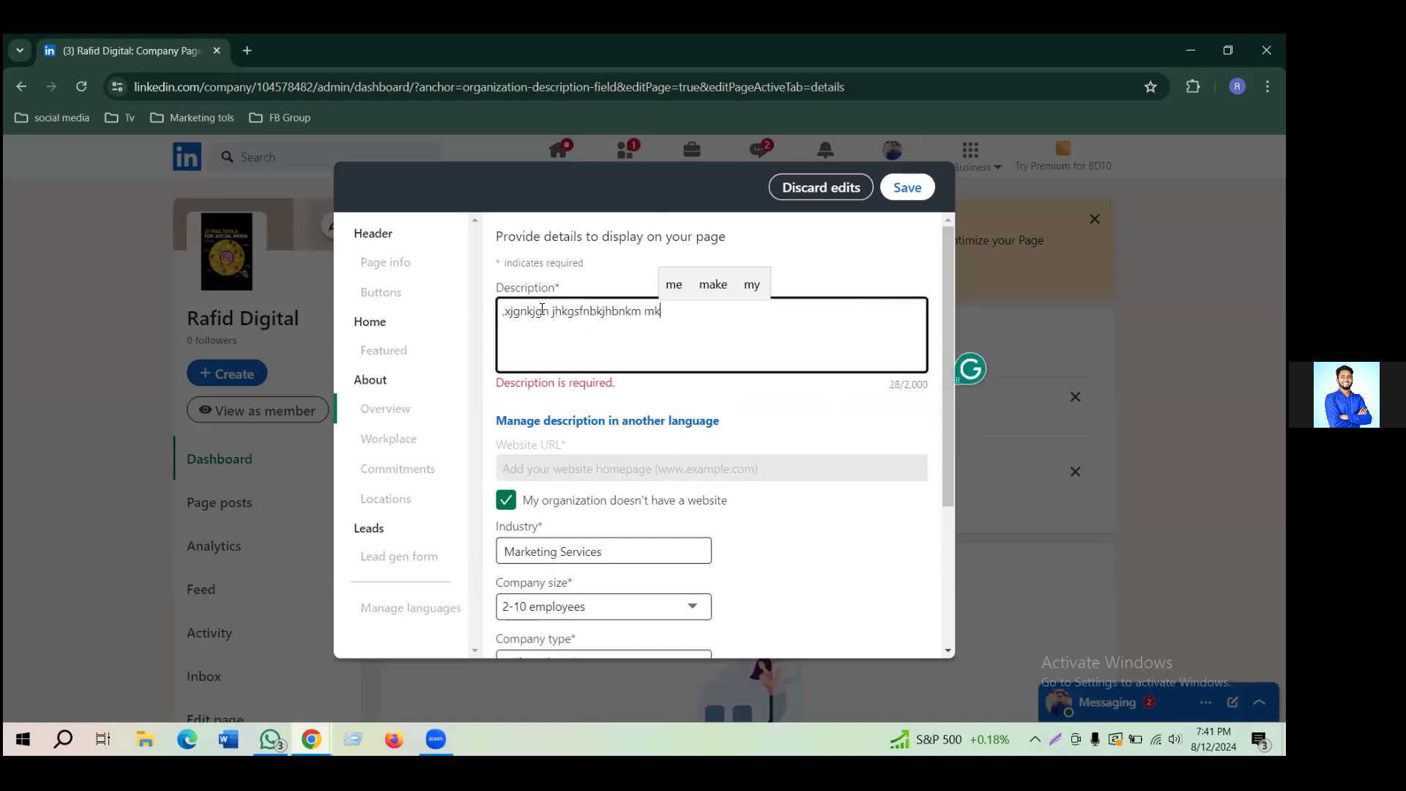
{"action": "type", "text": "lsgnbjkK;JLEARJLK"}
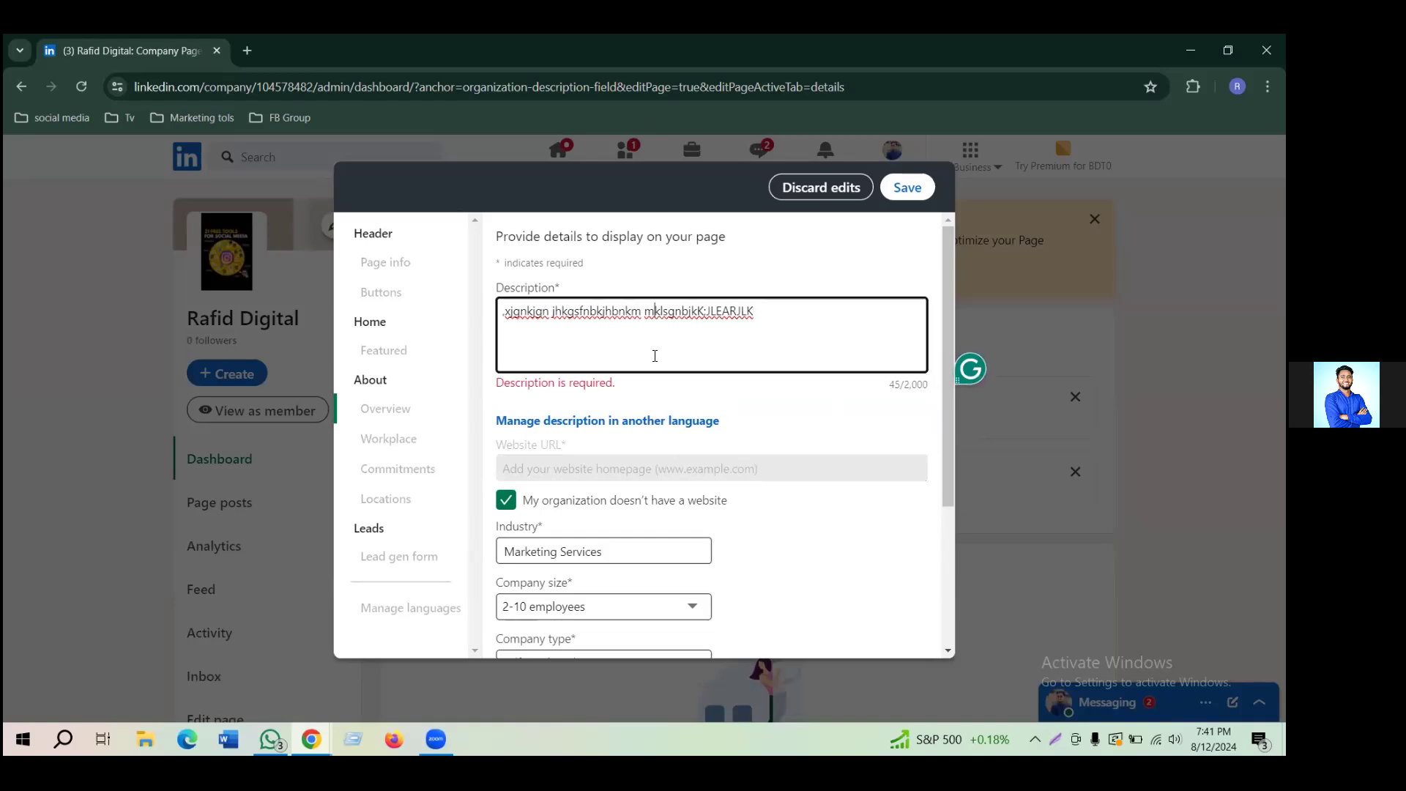
{"action": "left_click", "coordinate": [674, 409]}
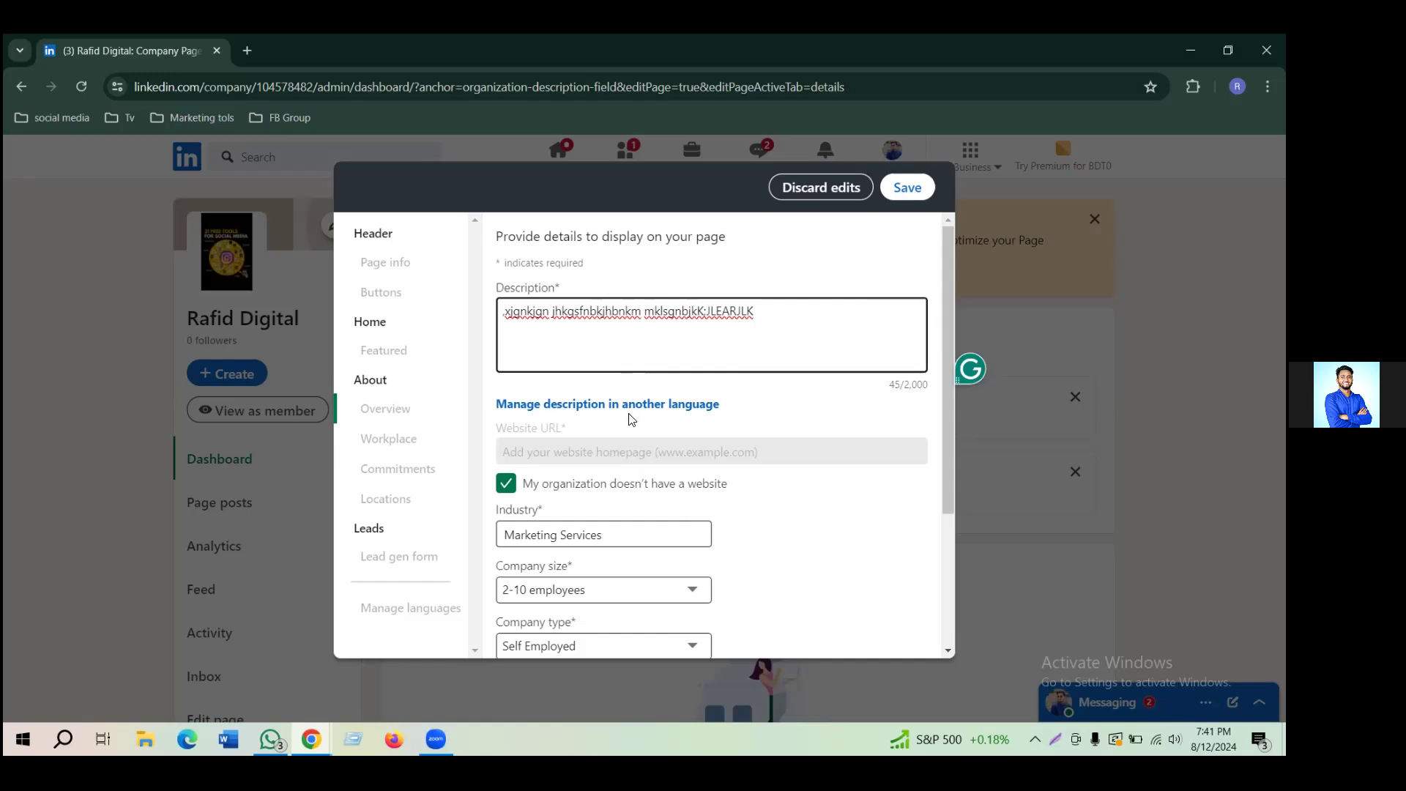
Set the year founded to 2024, leave the phone number empty and save the overview details.
{"action": "scroll", "coordinate": [641, 448], "scroll_direction": "down", "scroll_amount": 3}
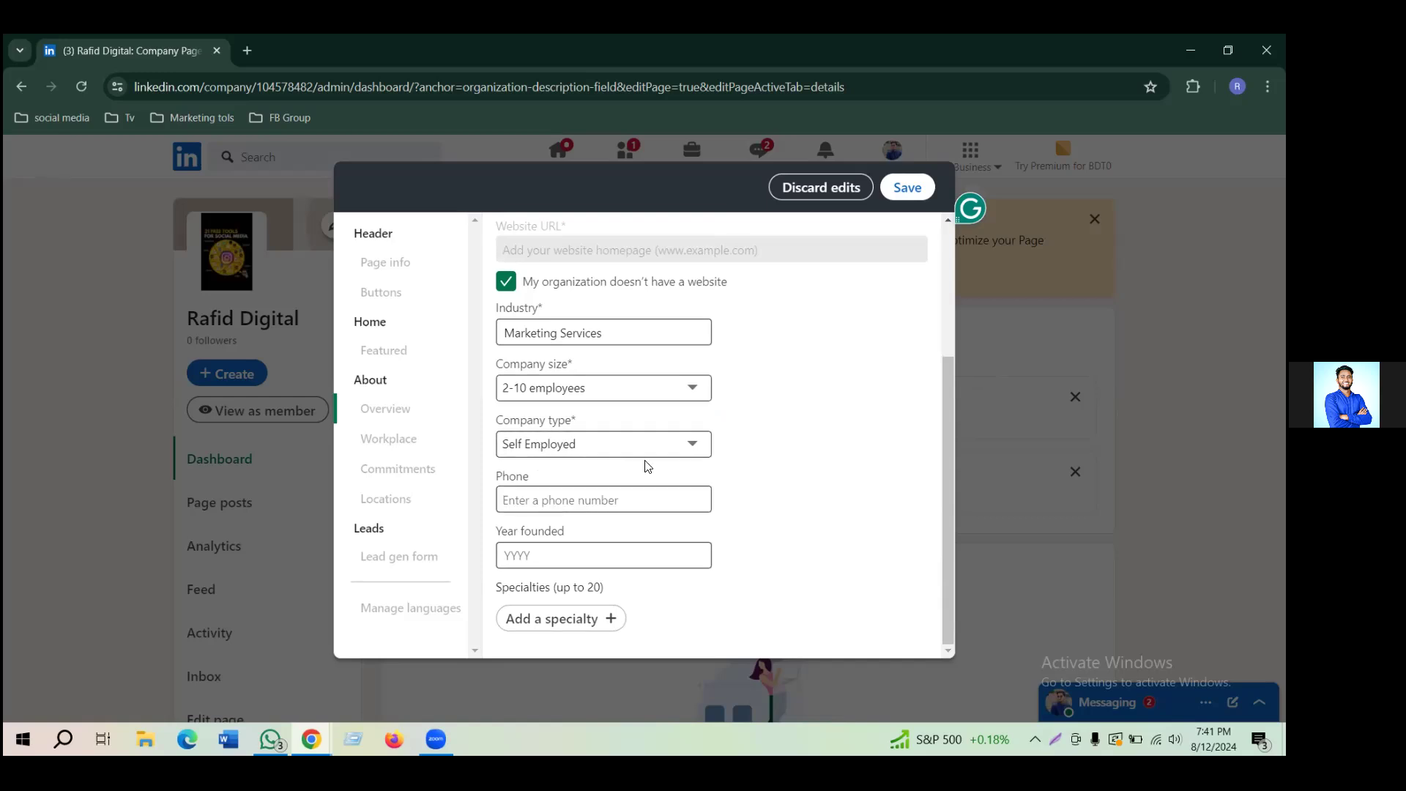
{"action": "left_click", "coordinate": [570, 495]}
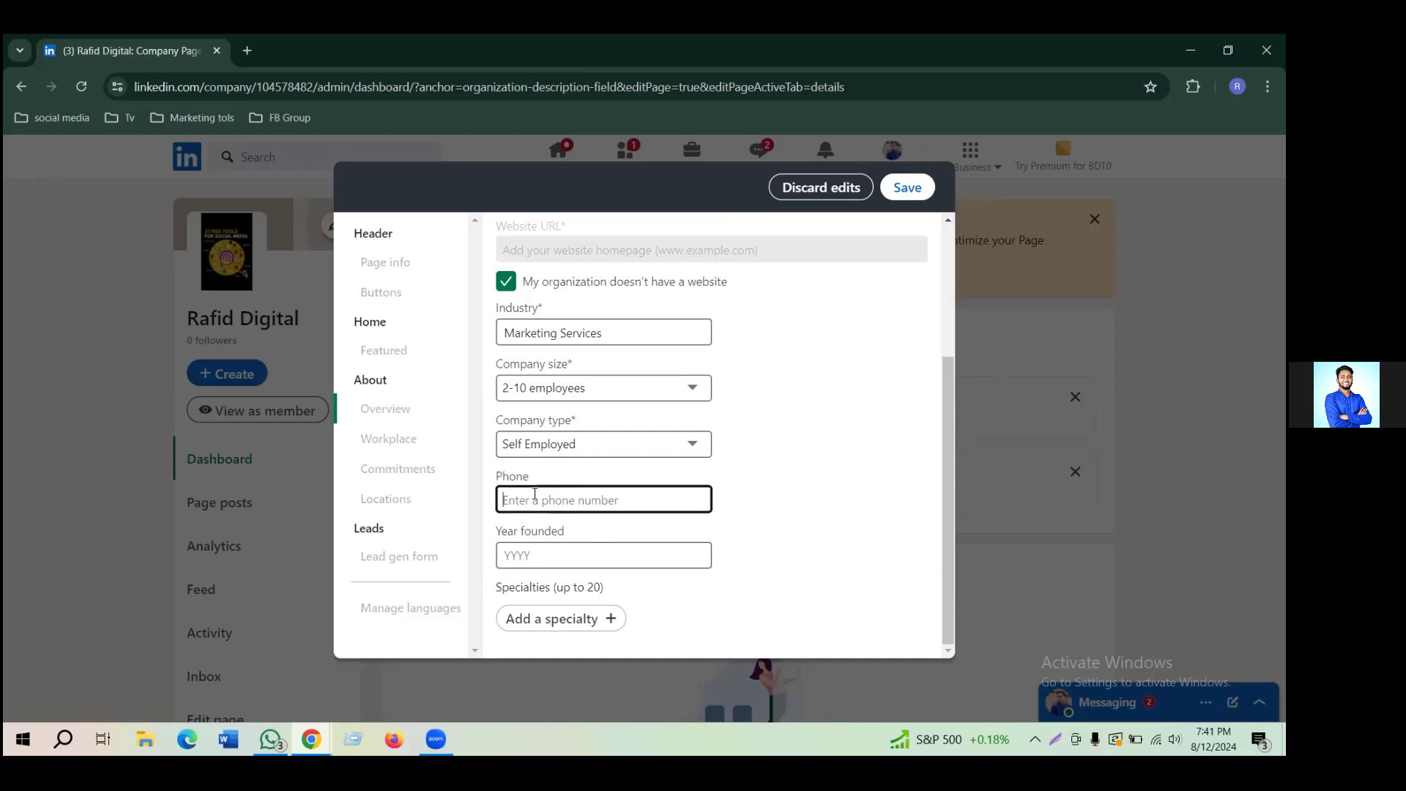
{"action": "left_click", "coordinate": [558, 556]}
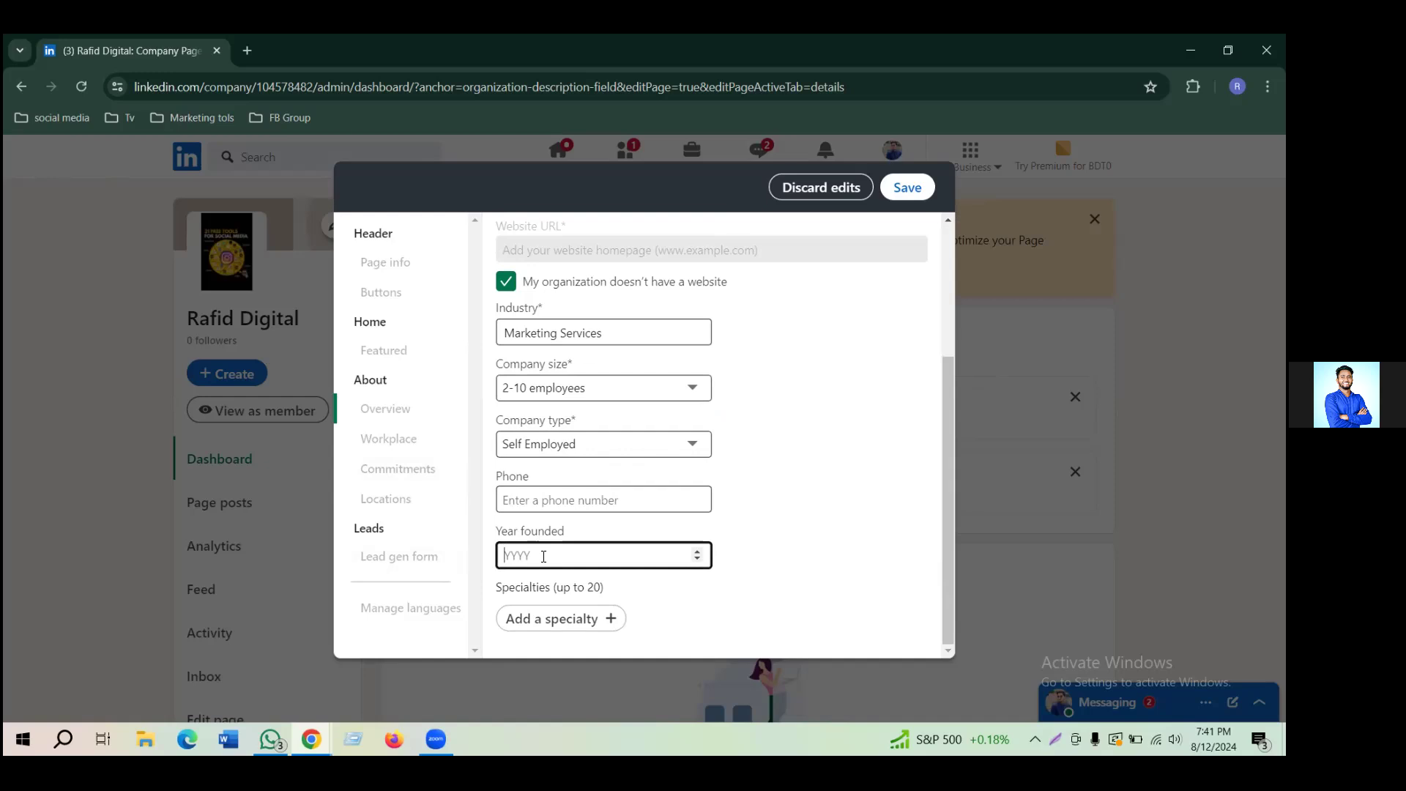
{"action": "type", "text": "2024"}
{"action": "left_click", "coordinate": [748, 542]}
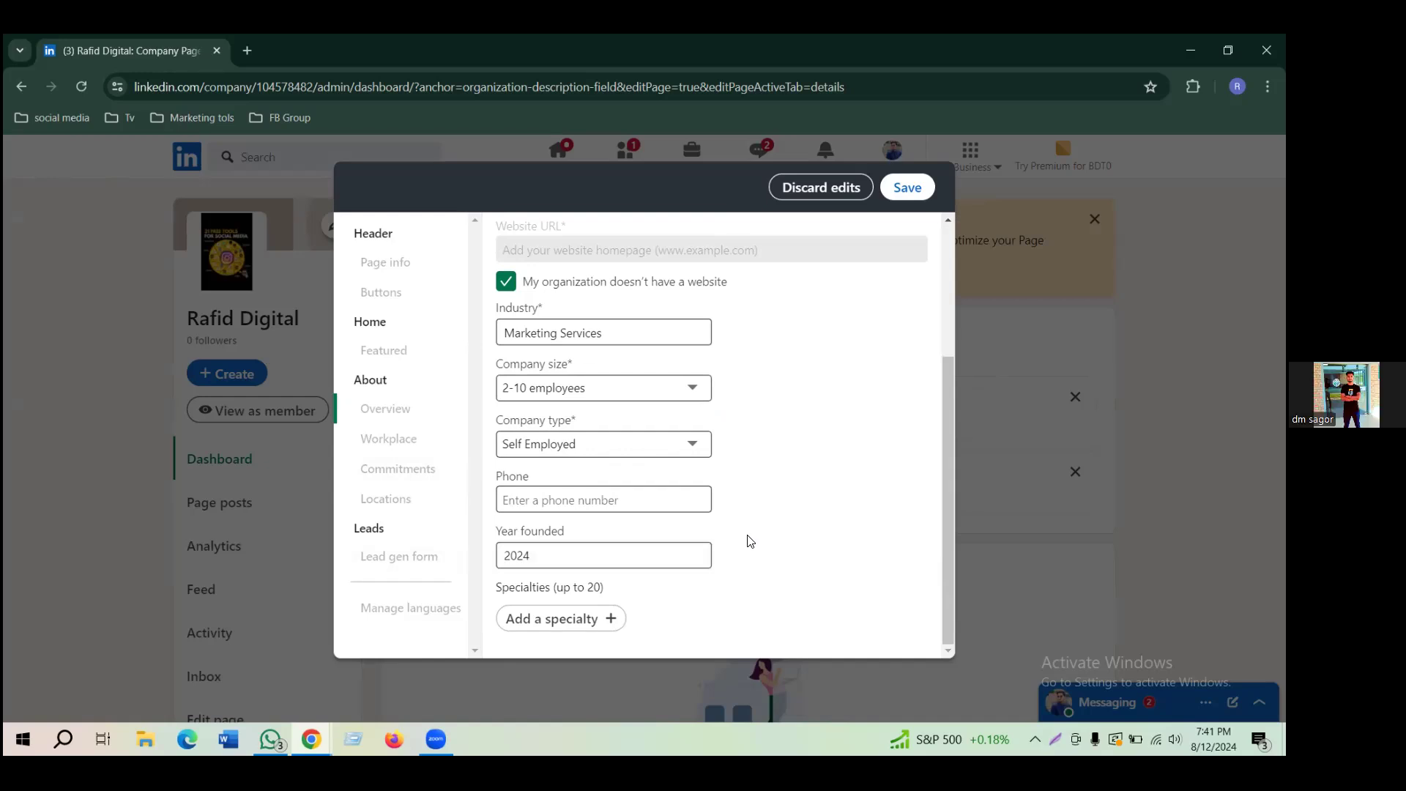
{"action": "left_click", "coordinate": [559, 496]}
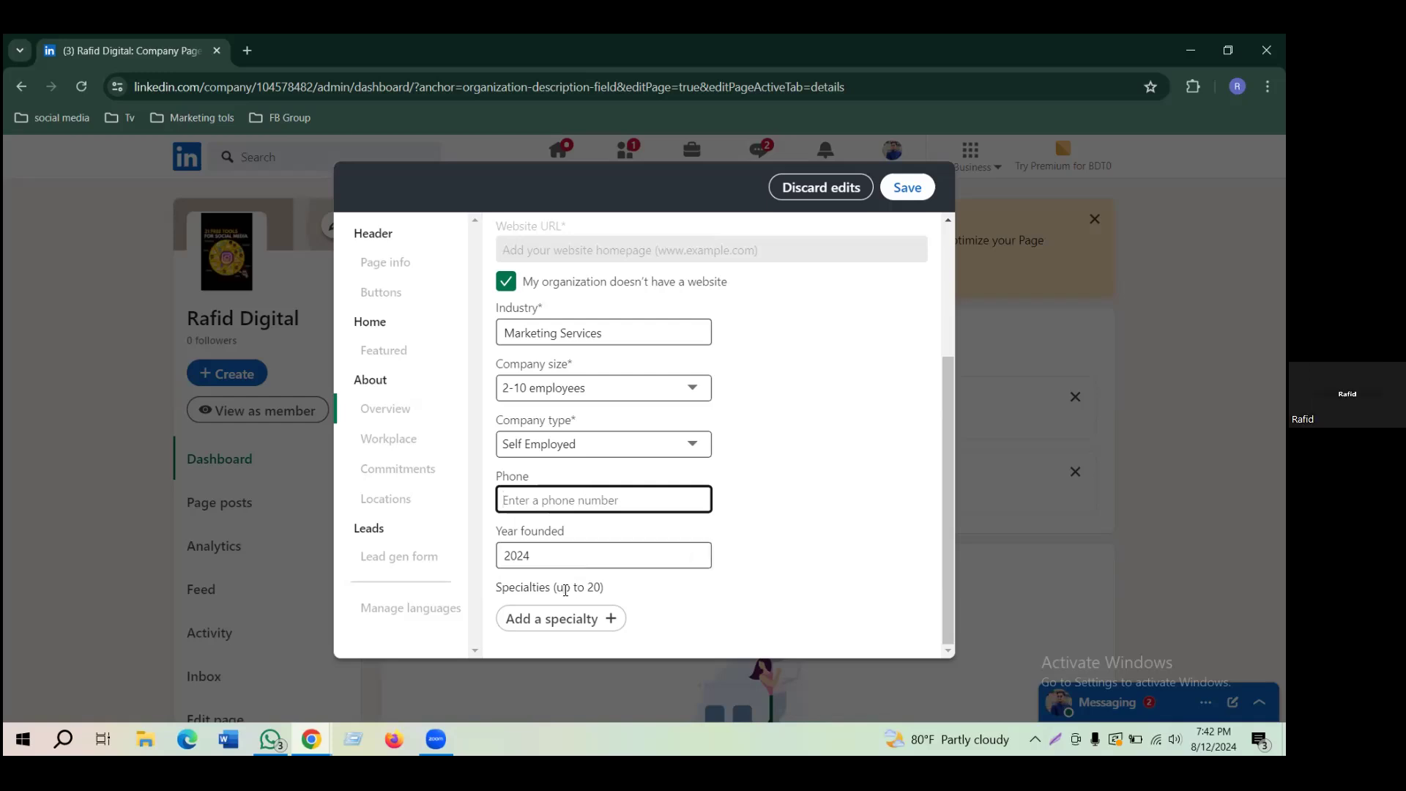
{"action": "scroll", "coordinate": [553, 488], "scroll_direction": "up", "scroll_amount": 3}
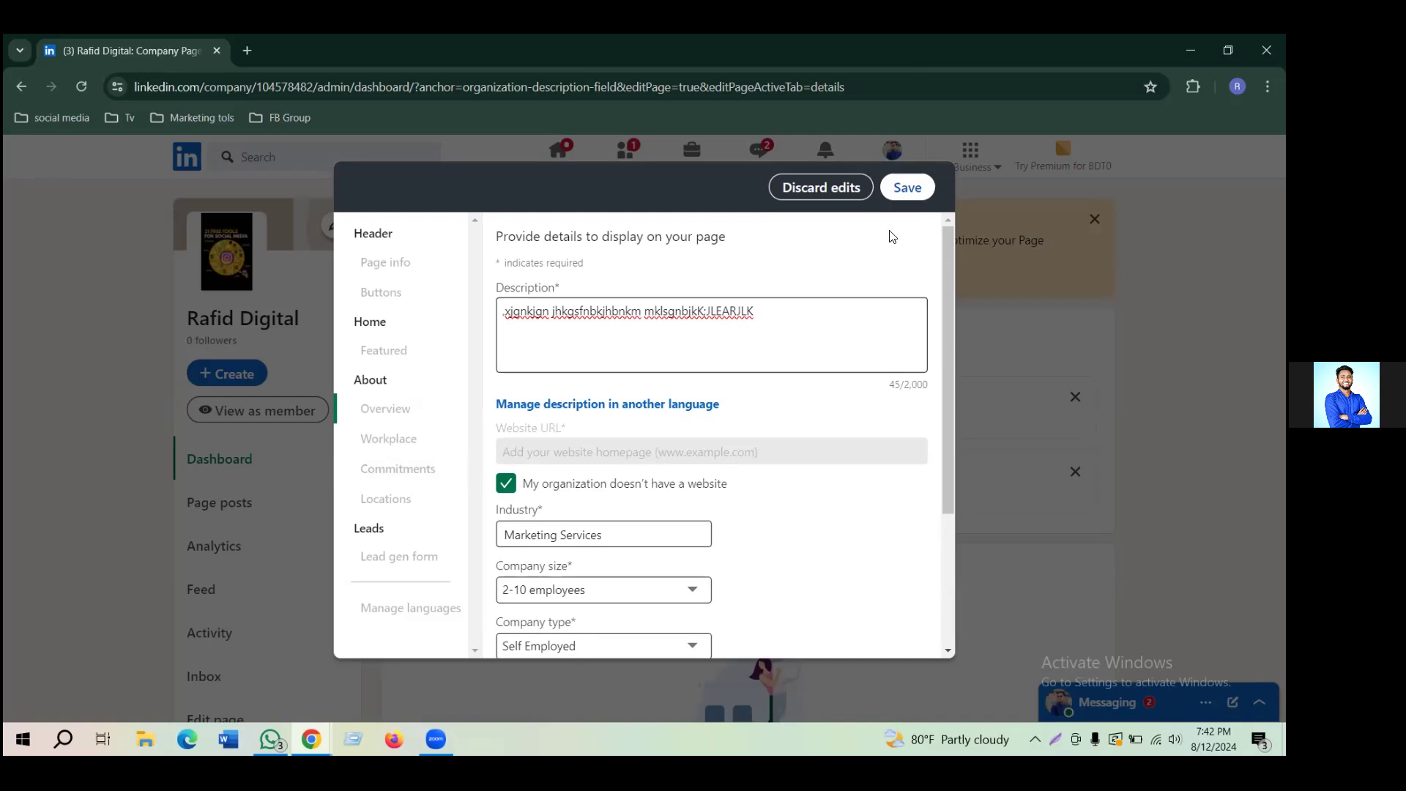
{"action": "left_click", "coordinate": [894, 190]}
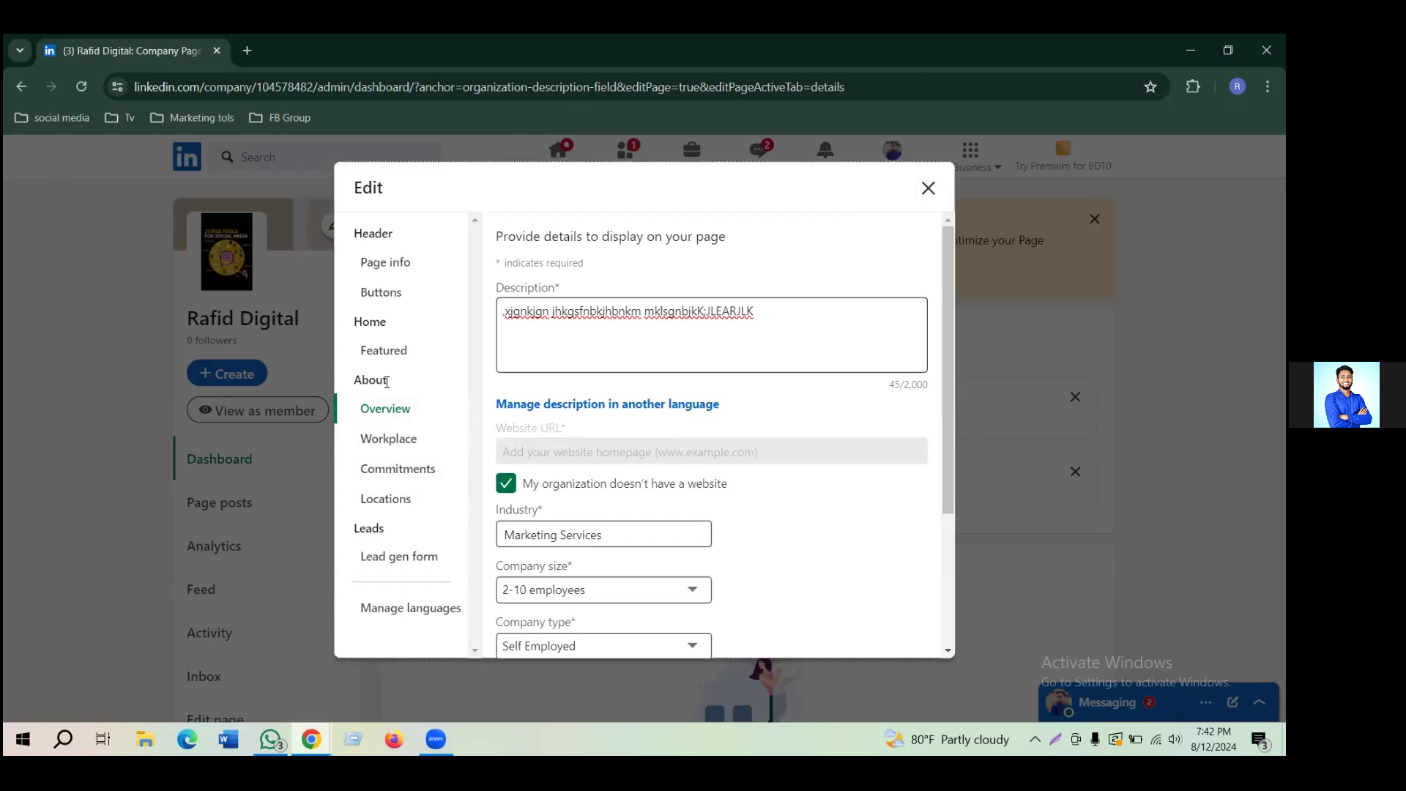
Review the page's button settings with the premium preview and turn on the custom button.
{"action": "left_click", "coordinate": [381, 291]}
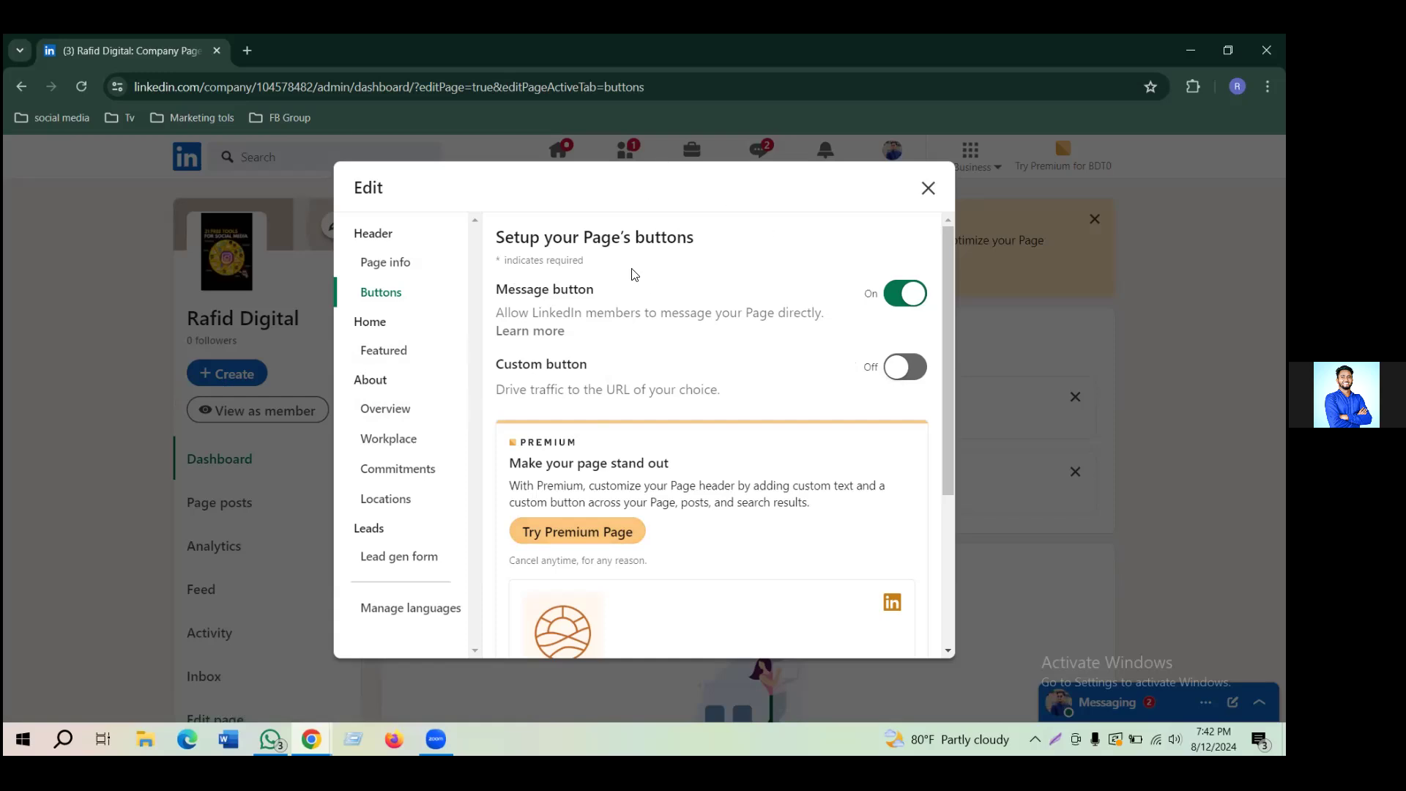
{"action": "scroll", "coordinate": [629, 389], "scroll_direction": "down", "scroll_amount": 3}
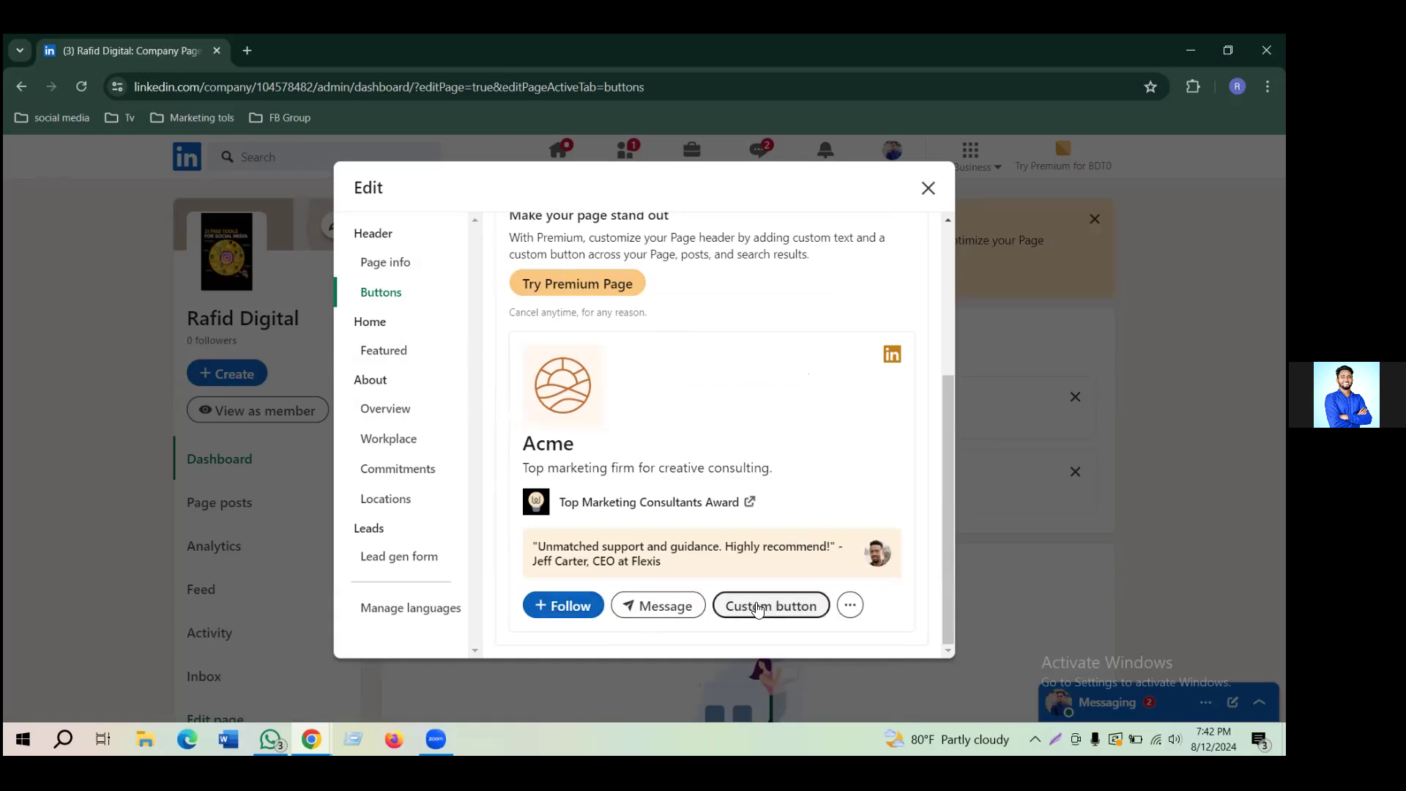
{"action": "scroll", "coordinate": [644, 605], "scroll_direction": "up", "scroll_amount": 3}
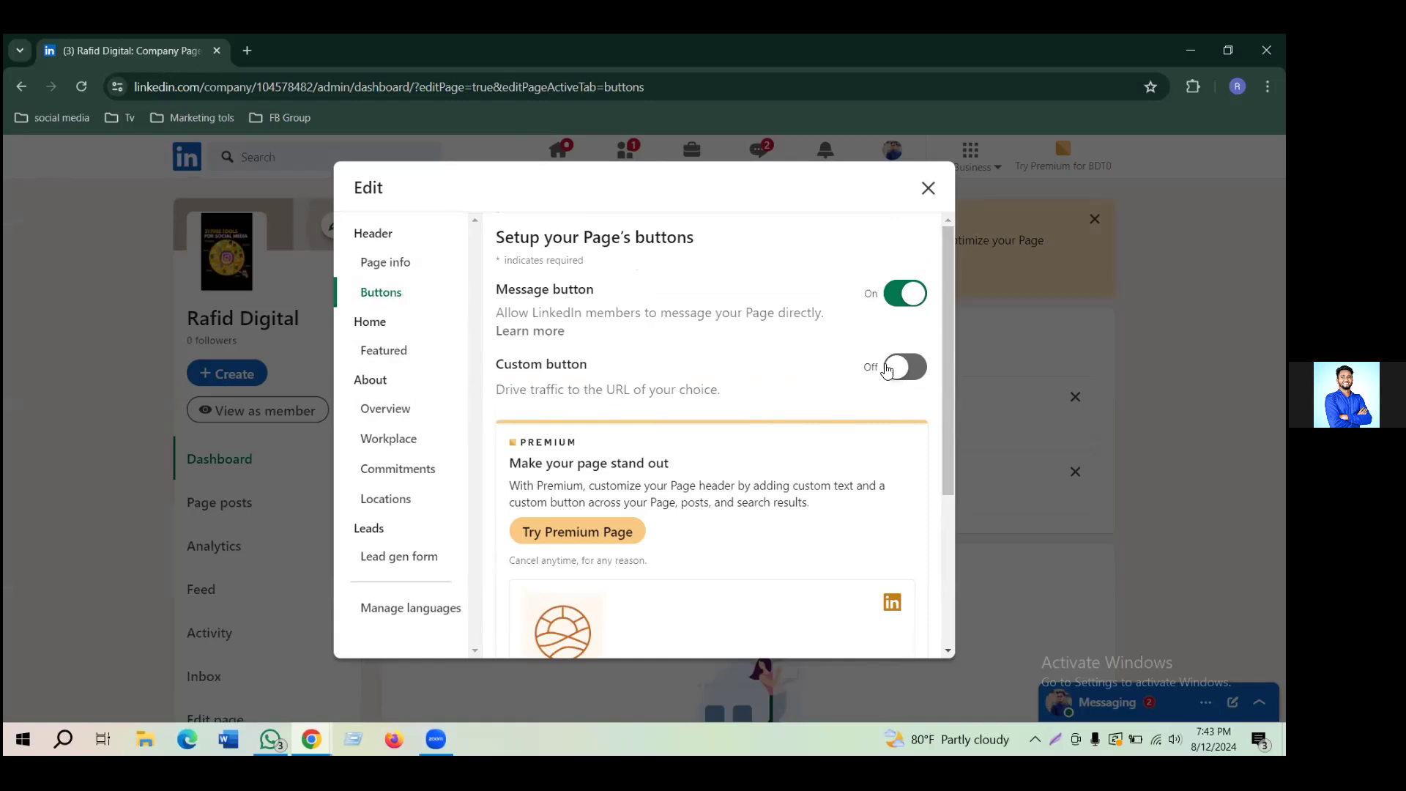
{"action": "scroll", "coordinate": [847, 389], "scroll_direction": "down", "scroll_amount": 3}
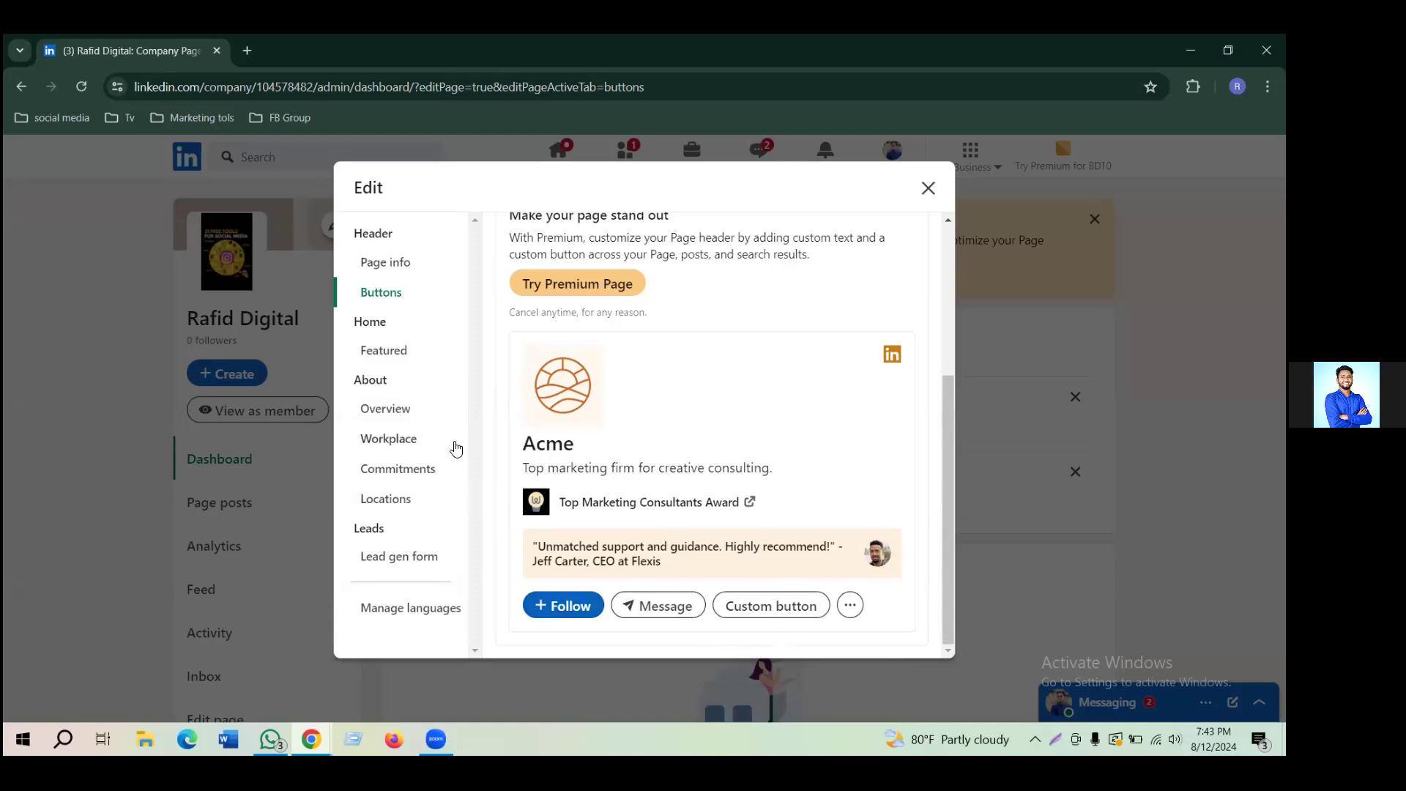
{"action": "scroll", "coordinate": [949, 440], "scroll_direction": "up", "scroll_amount": 1}
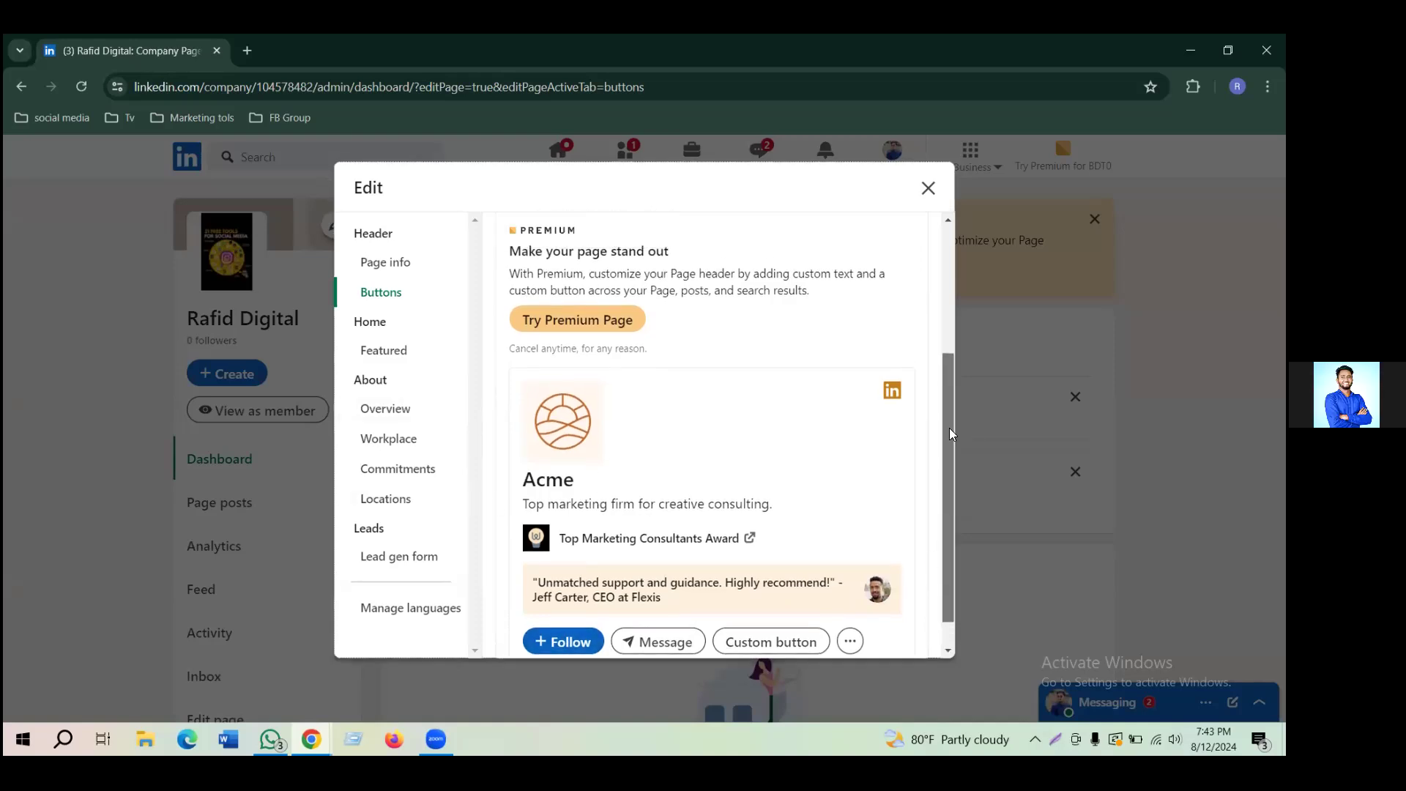
{"action": "scroll", "coordinate": [949, 424], "scroll_direction": "up", "scroll_amount": 3}
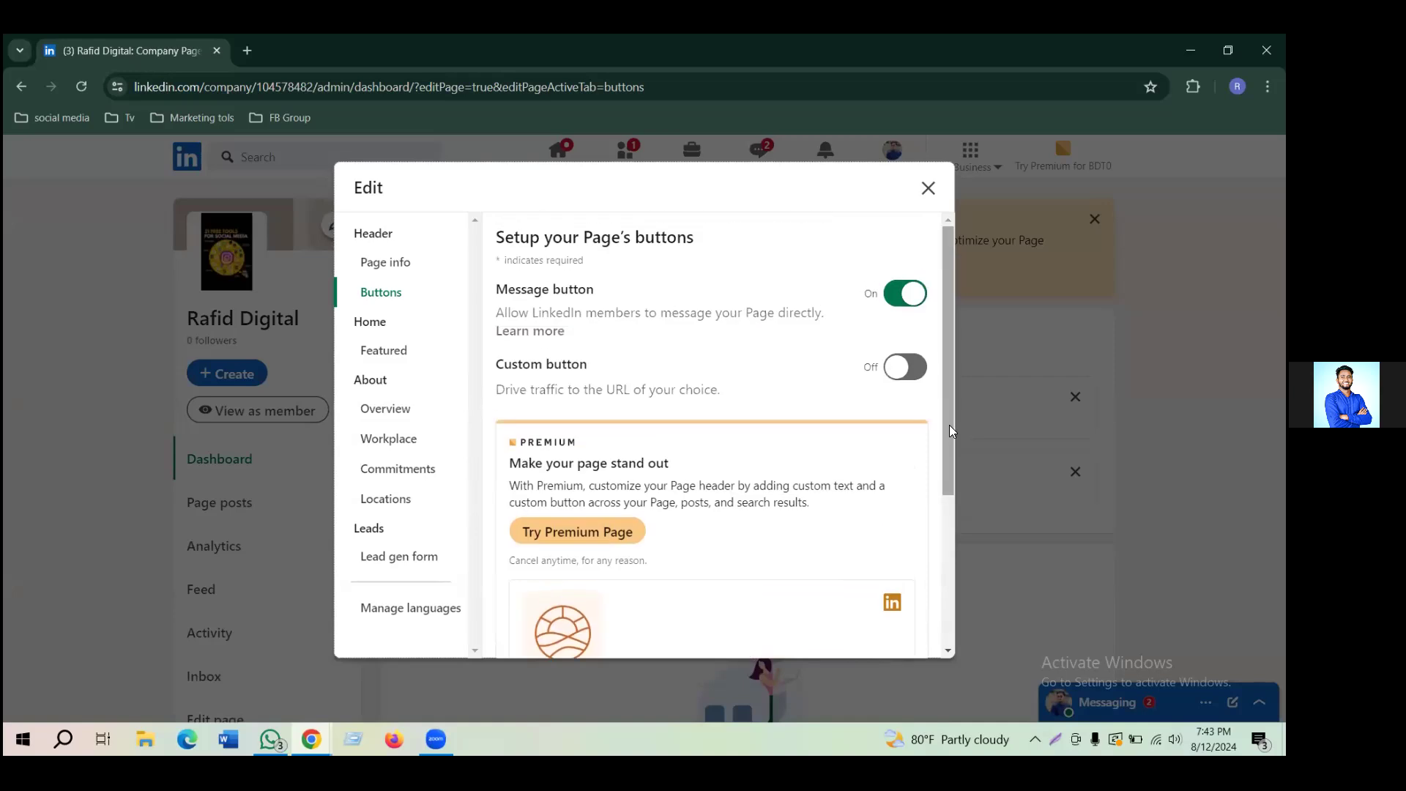
{"action": "left_click", "coordinate": [907, 364]}
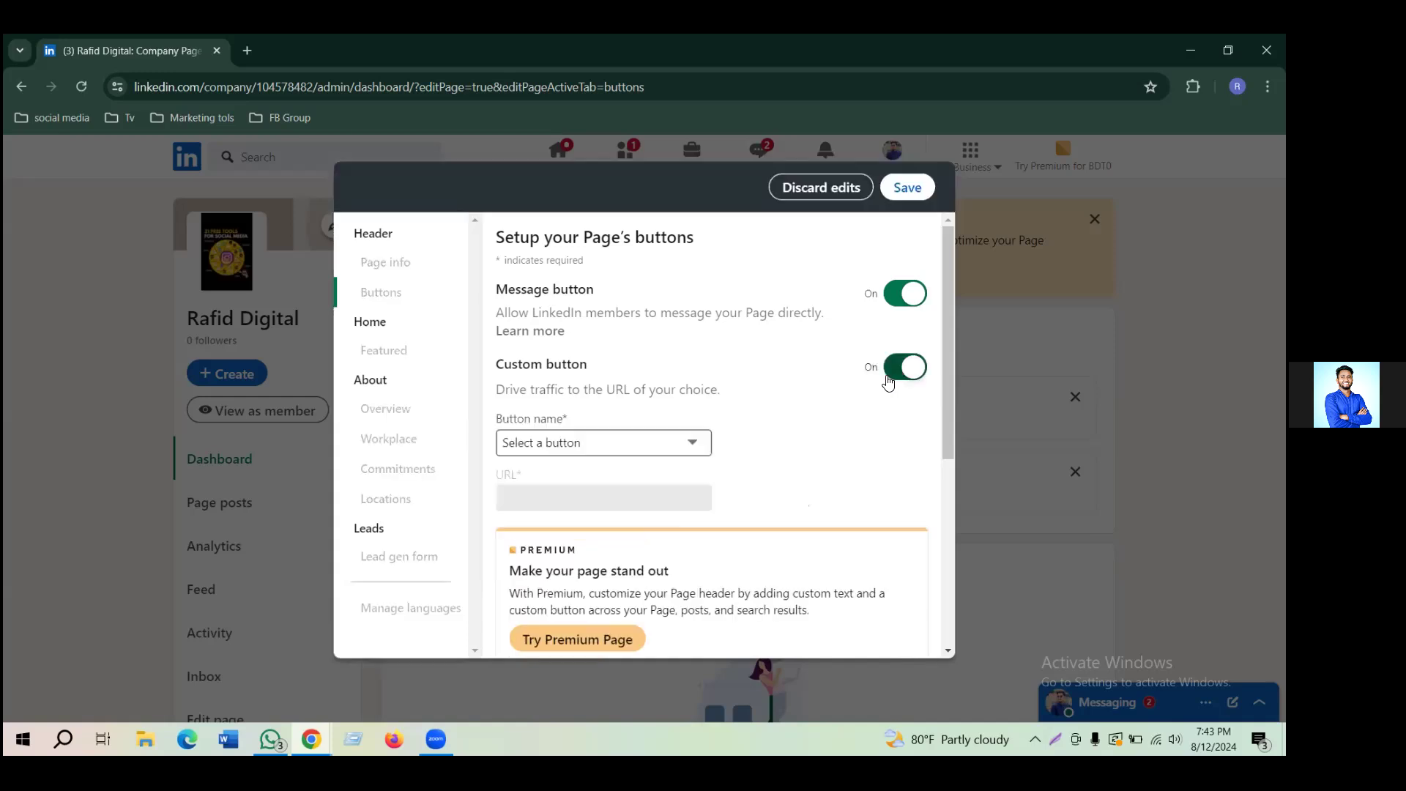
Examine the available names for the custom button, from Contact us to Visit store, without choosing one.
{"action": "left_click", "coordinate": [593, 443]}
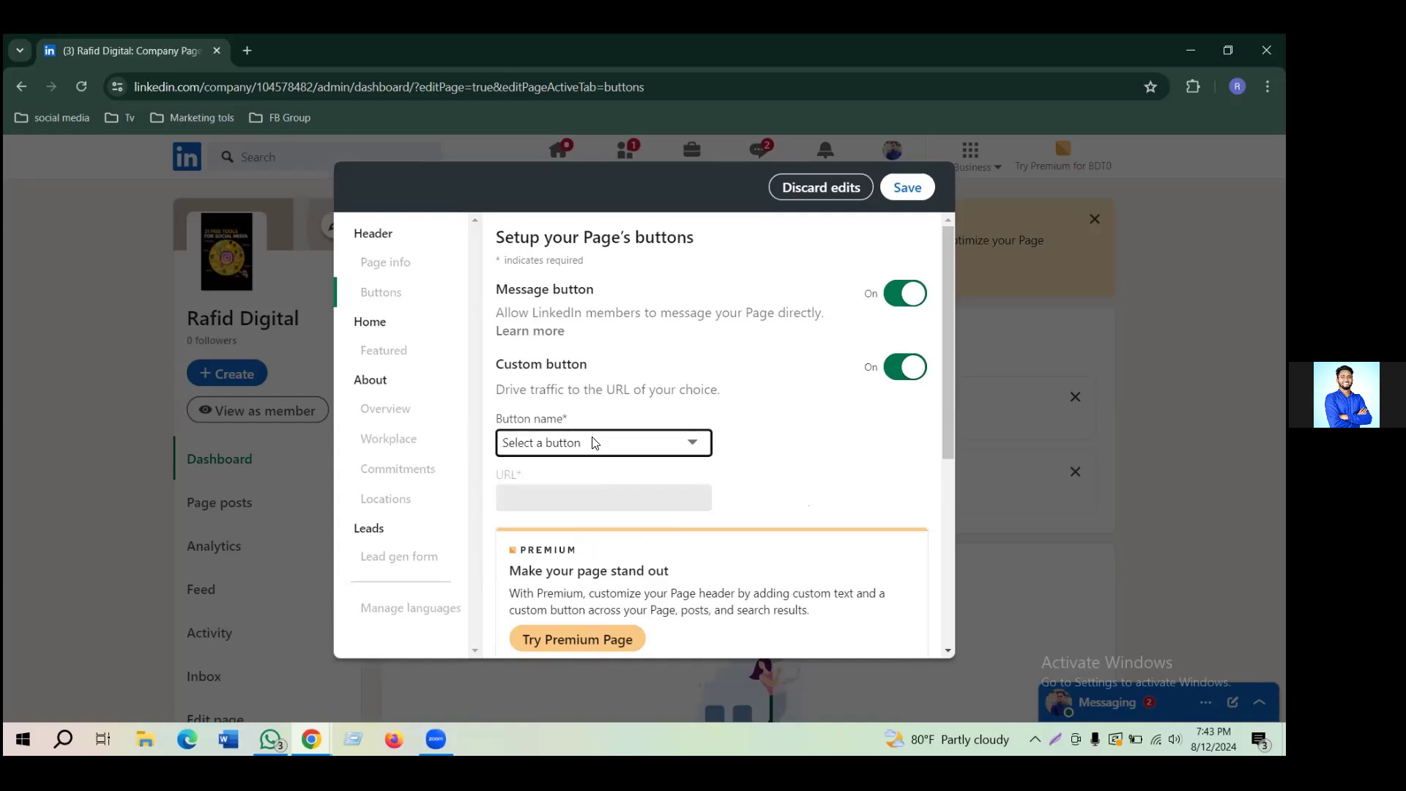
{"action": "left_click", "coordinate": [595, 443]}
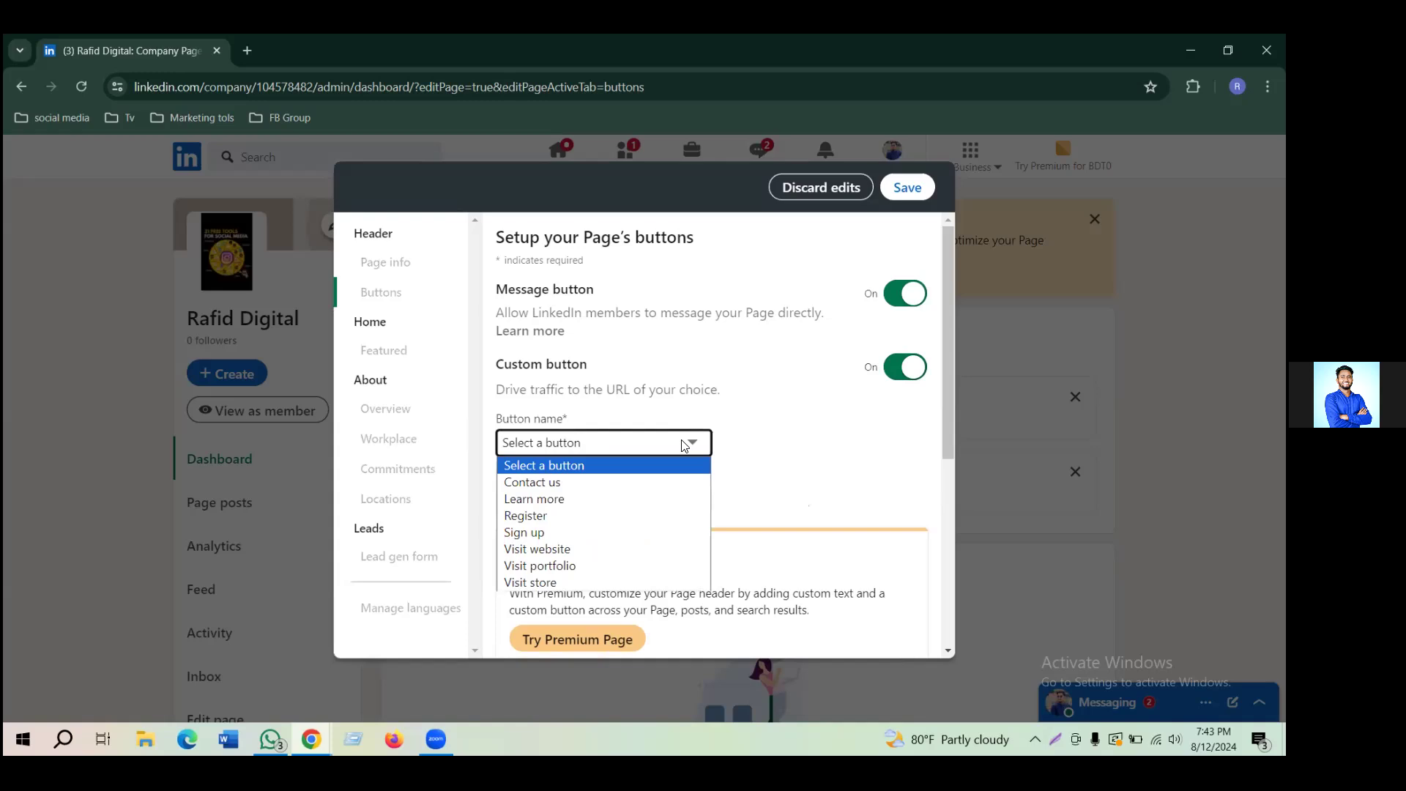
{"action": "key", "text": "Down"}
{"action": "key", "text": "Down"}
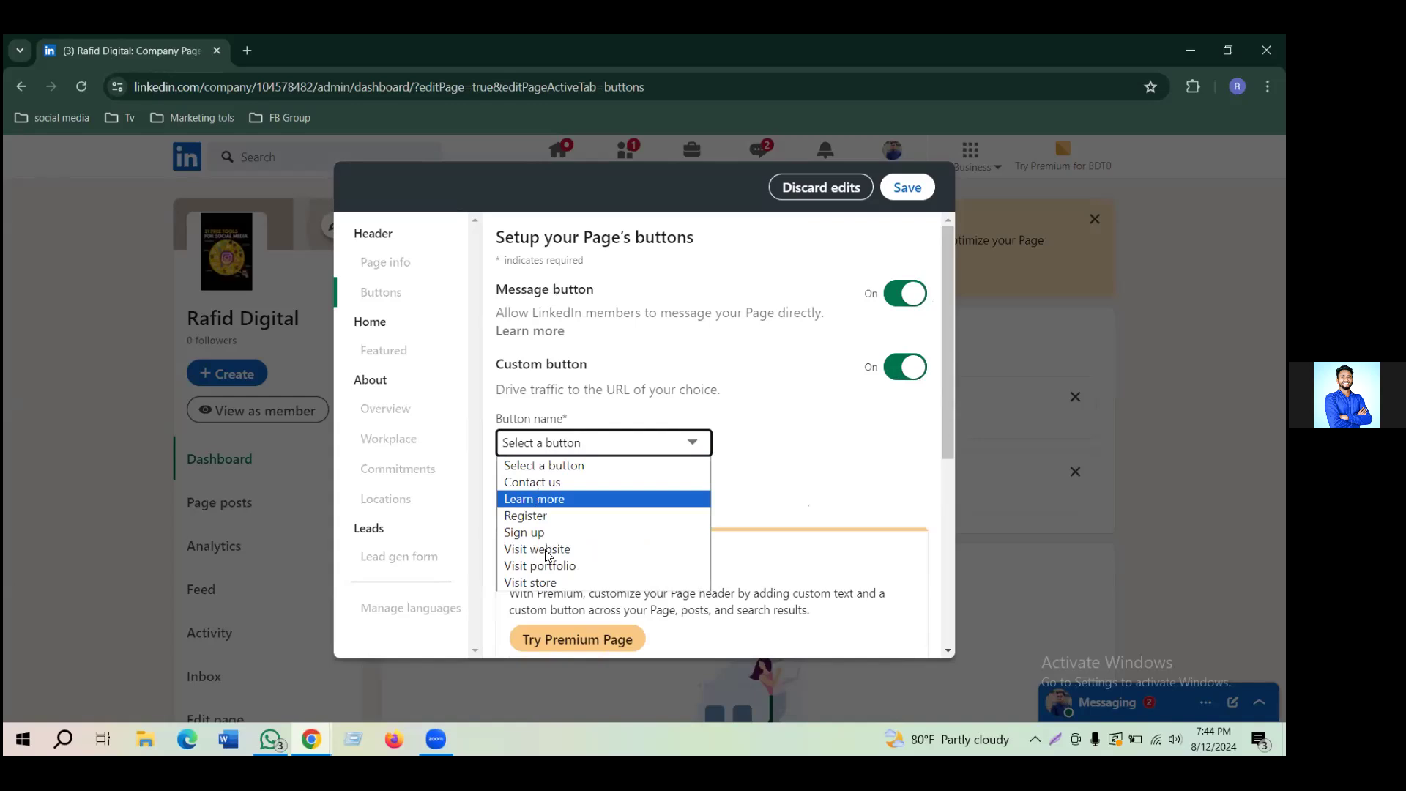
{"action": "key", "text": "Up"}
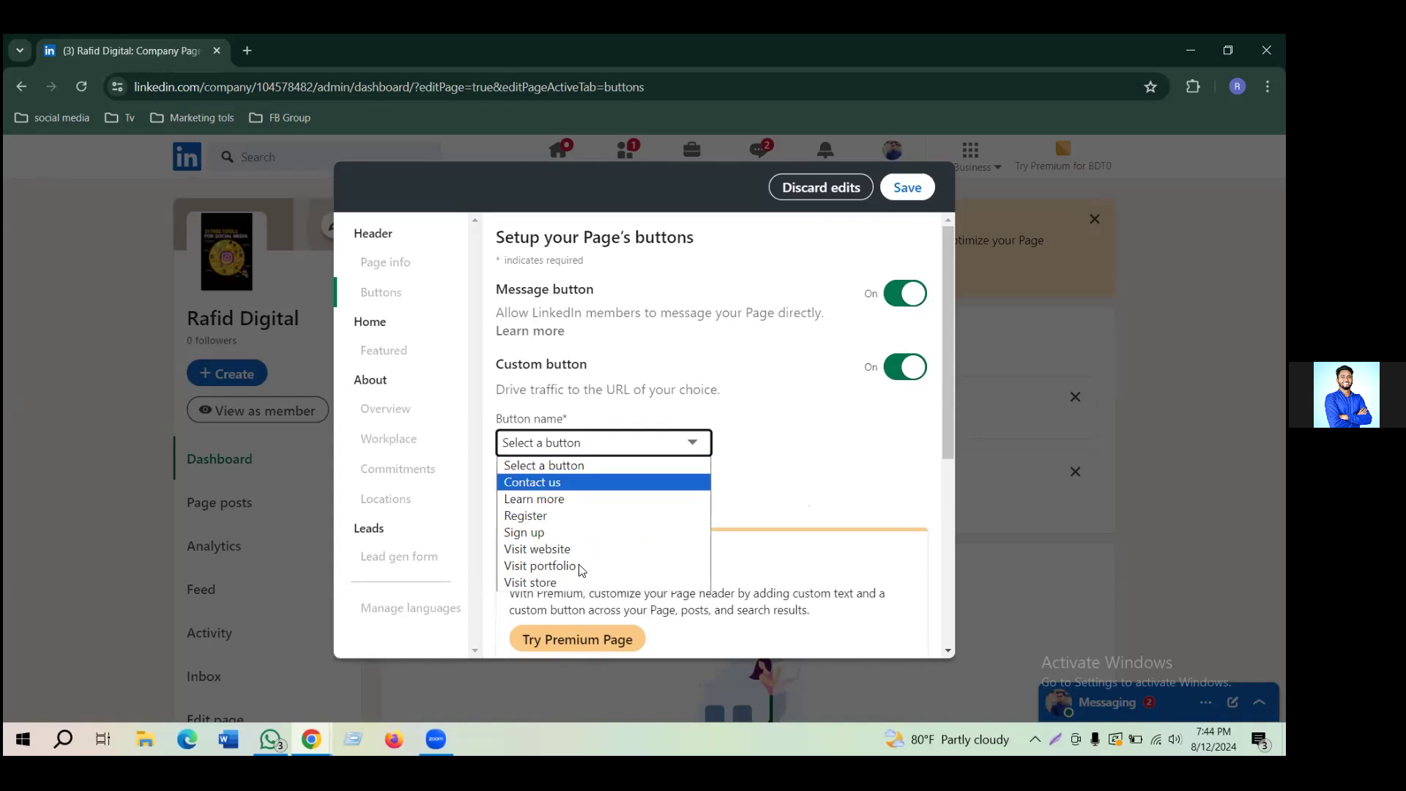
{"action": "key", "text": "Down"}
{"action": "key", "text": "Down"}
{"action": "key", "text": "Down"}
{"action": "key", "text": "Down"}
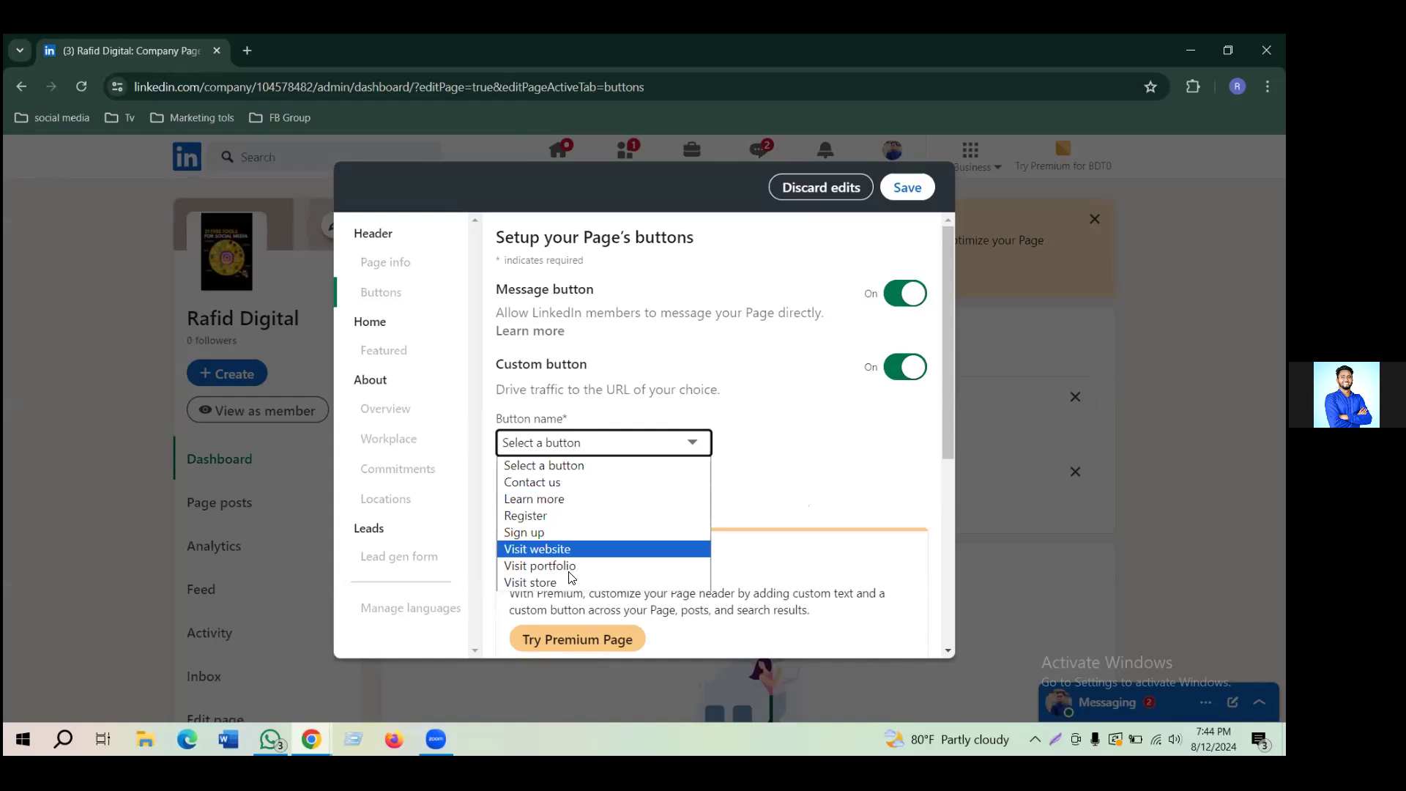
{"action": "key", "text": "Down"}
{"action": "key", "text": "Up"}
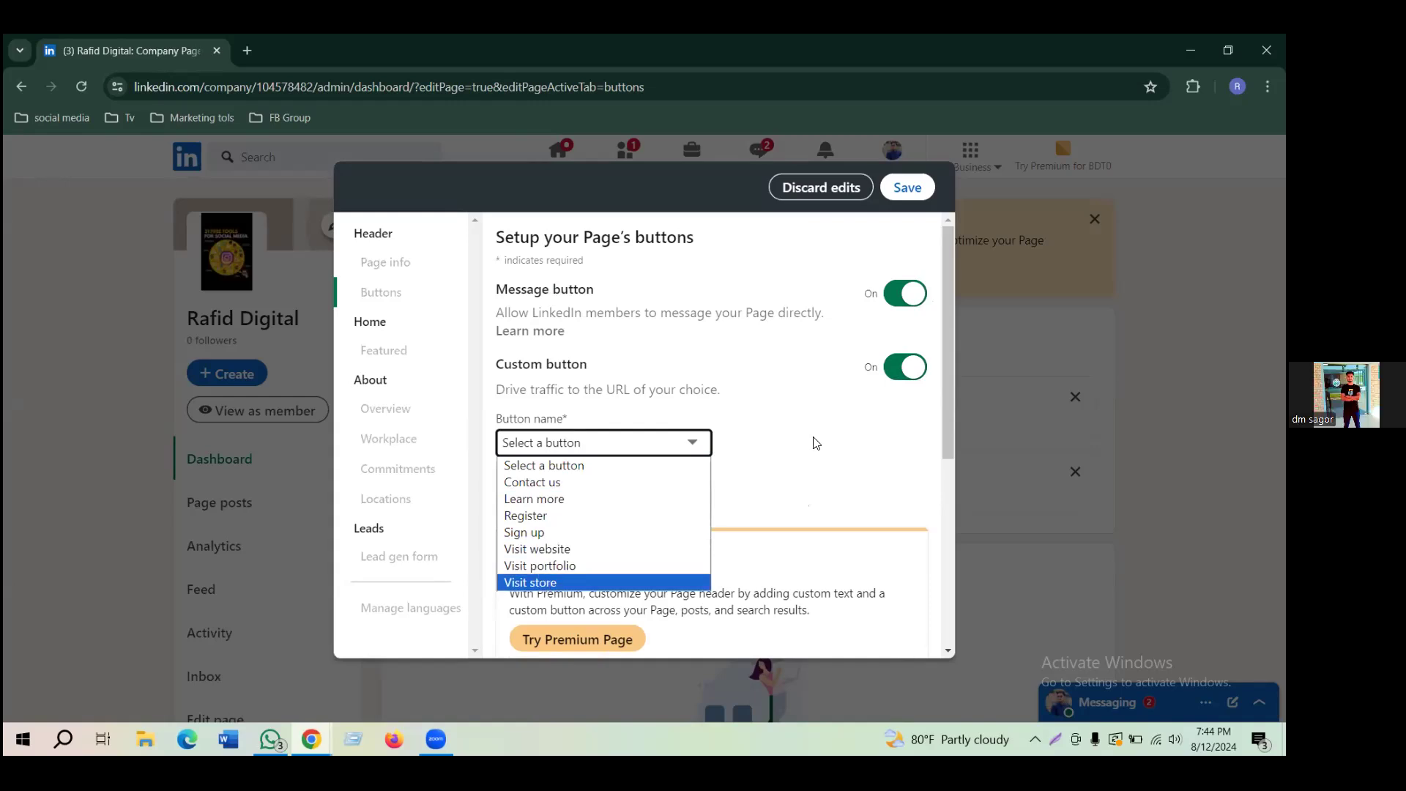
{"action": "key", "text": "Up"}
{"action": "key", "text": "Up"}
{"action": "key", "text": "Up"}
{"action": "key", "text": "Up"}
{"action": "key", "text": "Up"}
{"action": "key", "text": "Up"}
{"action": "key", "text": "Up"}
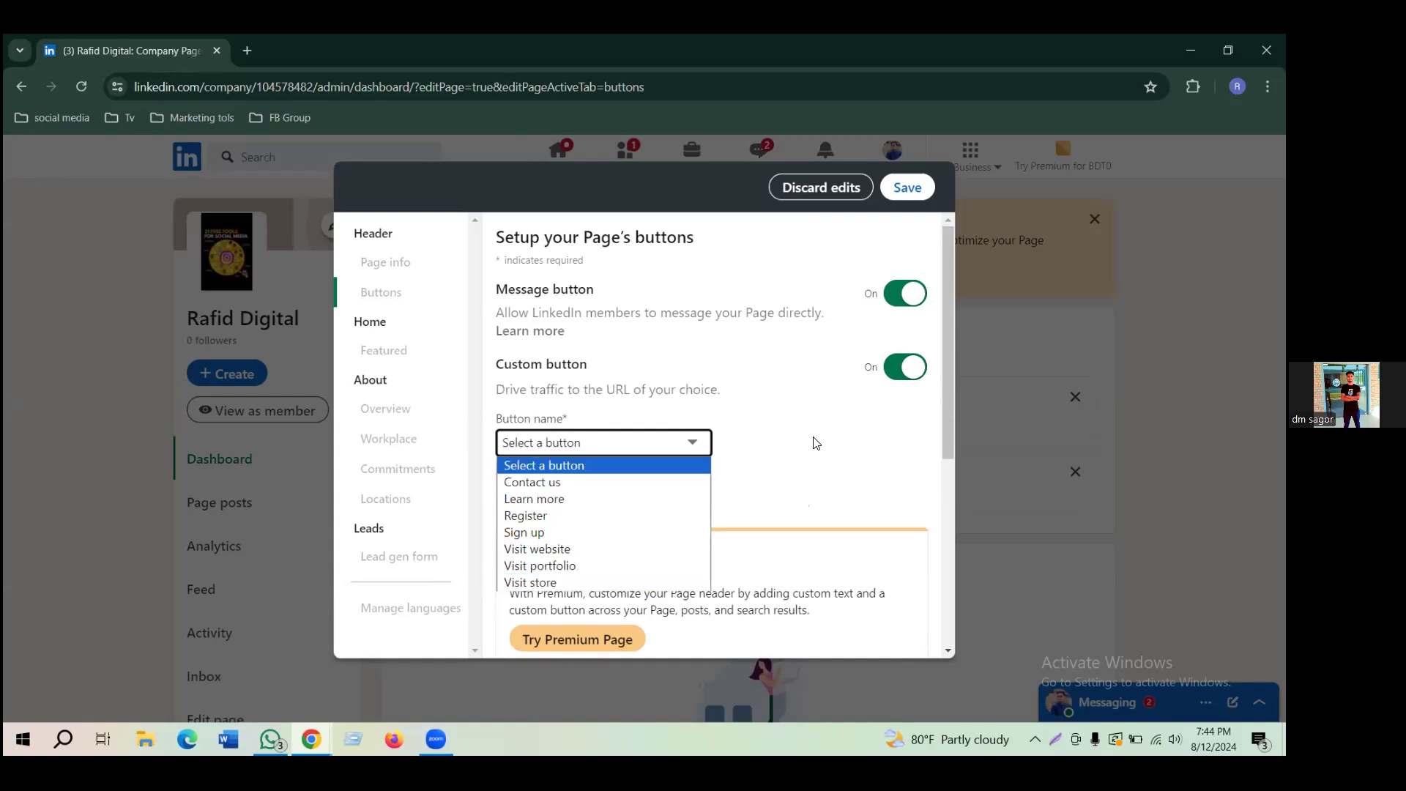
Turn the custom button off, try to save the button settings and discard the edits.
{"action": "left_click", "coordinate": [886, 373]}
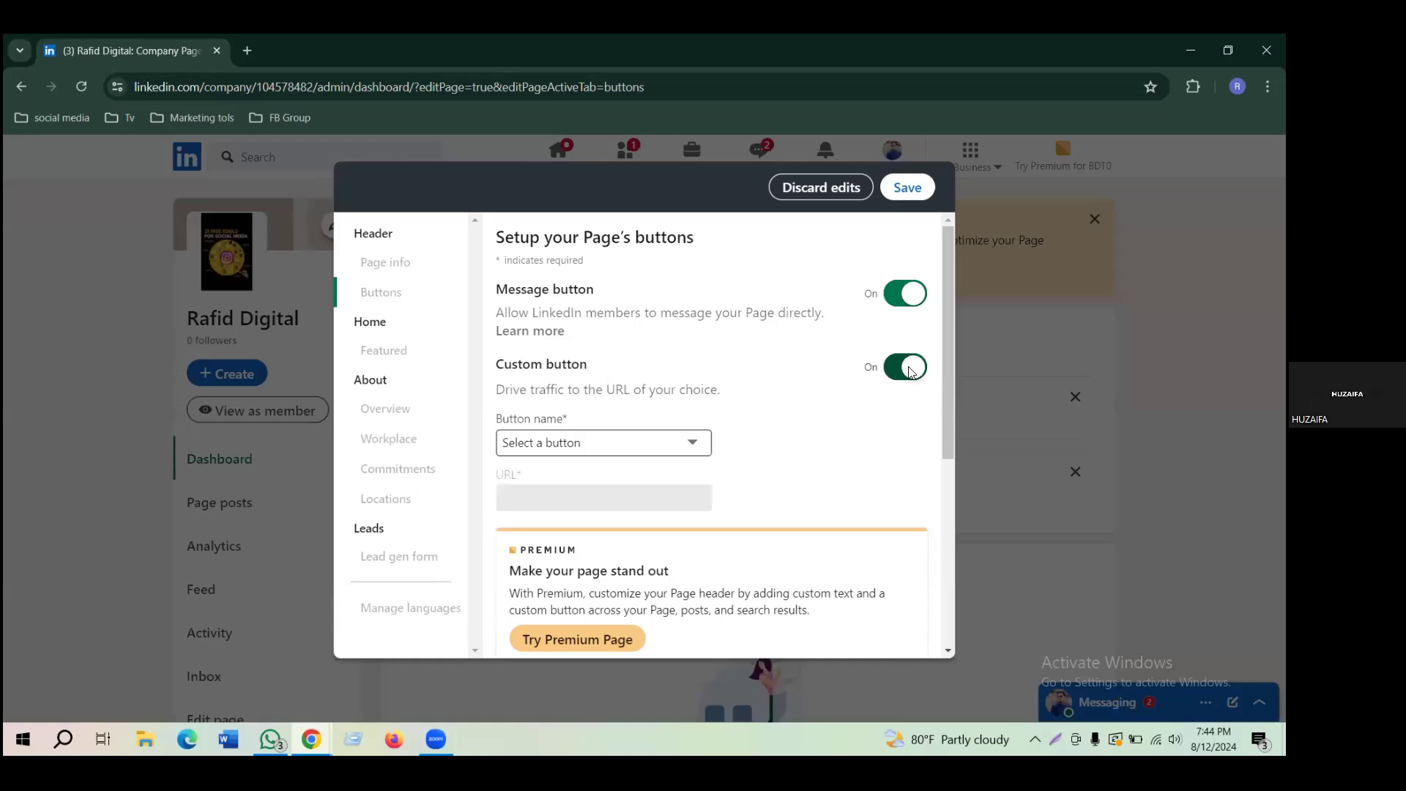
{"action": "left_click", "coordinate": [908, 369]}
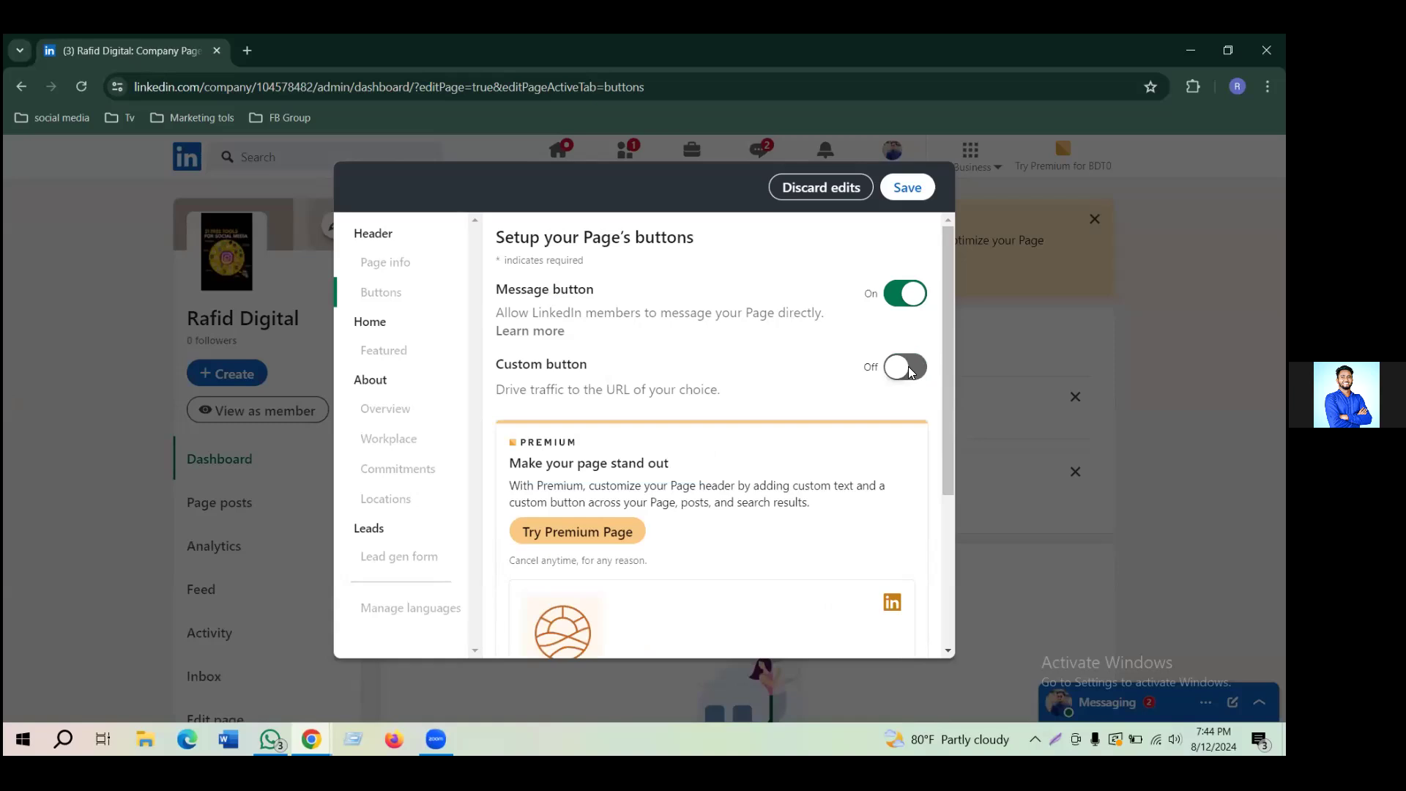
{"action": "left_click", "coordinate": [908, 368]}
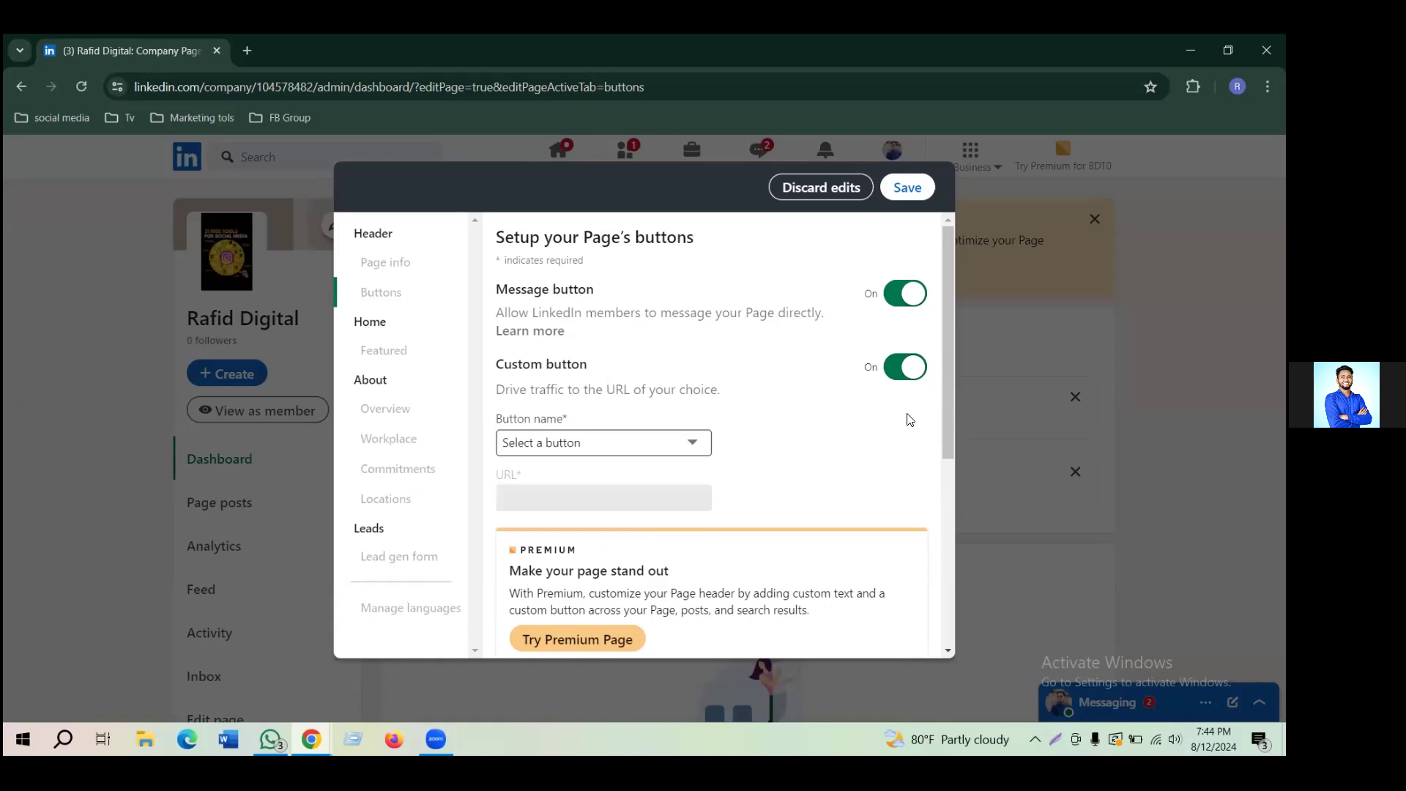
{"action": "left_click", "coordinate": [908, 369]}
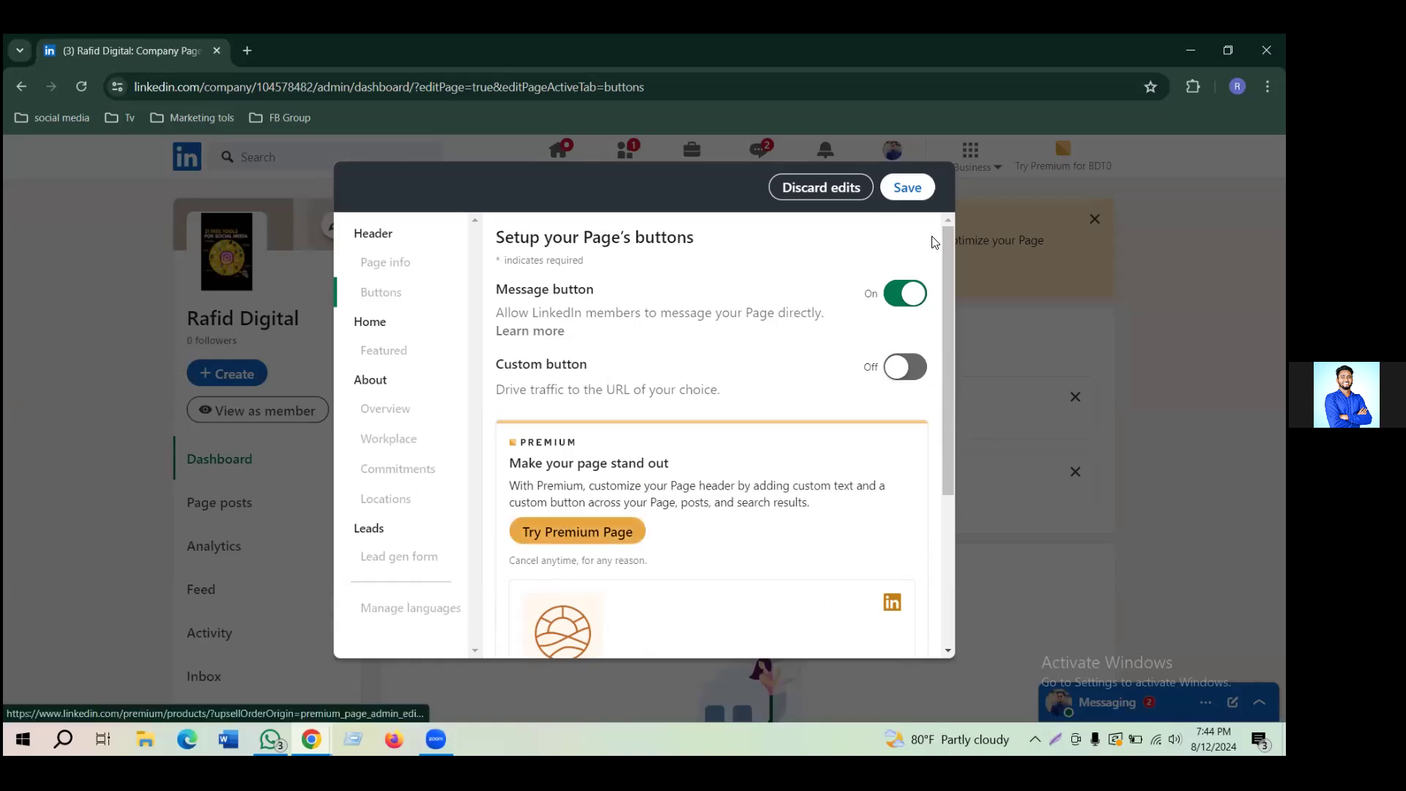
{"action": "left_click", "coordinate": [908, 189]}
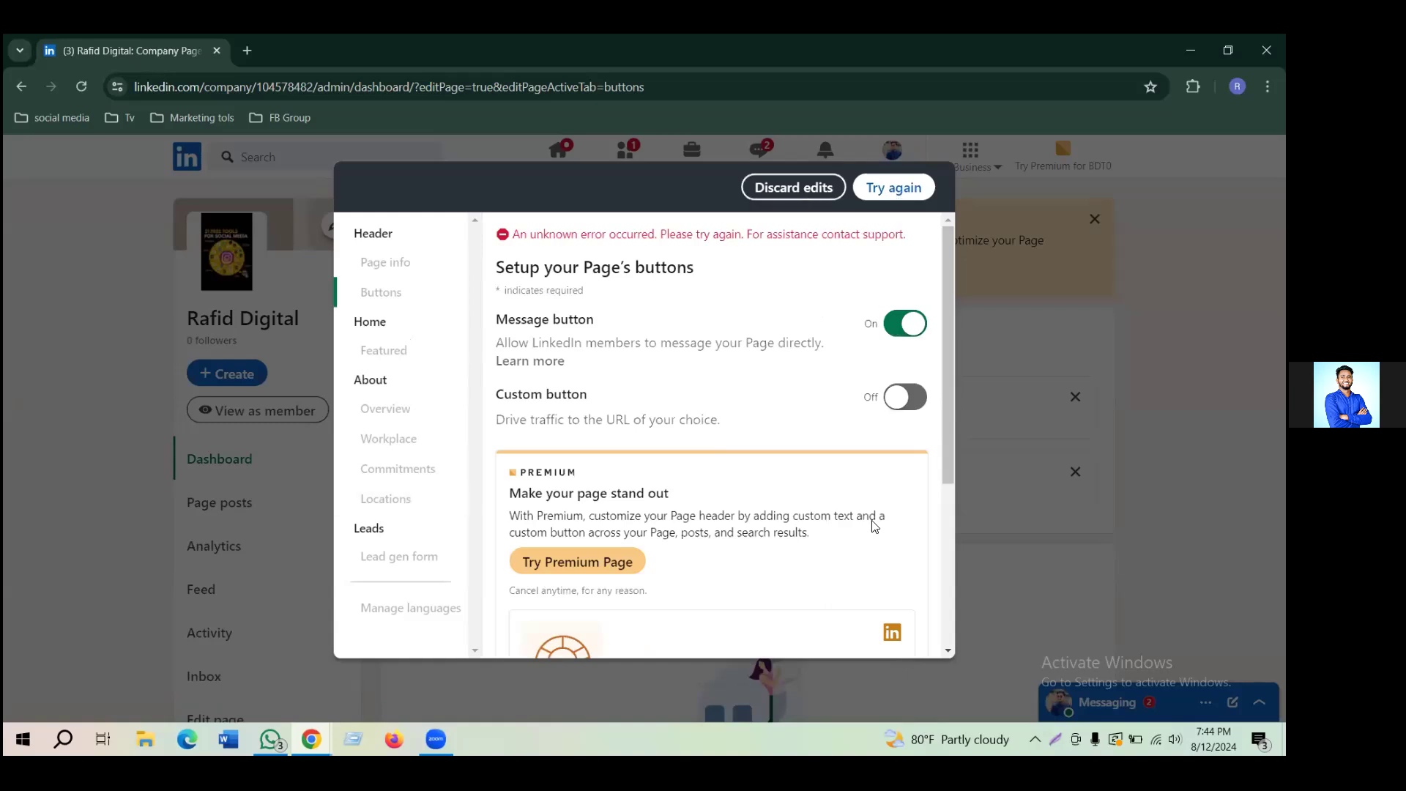
{"action": "left_click", "coordinate": [789, 208]}
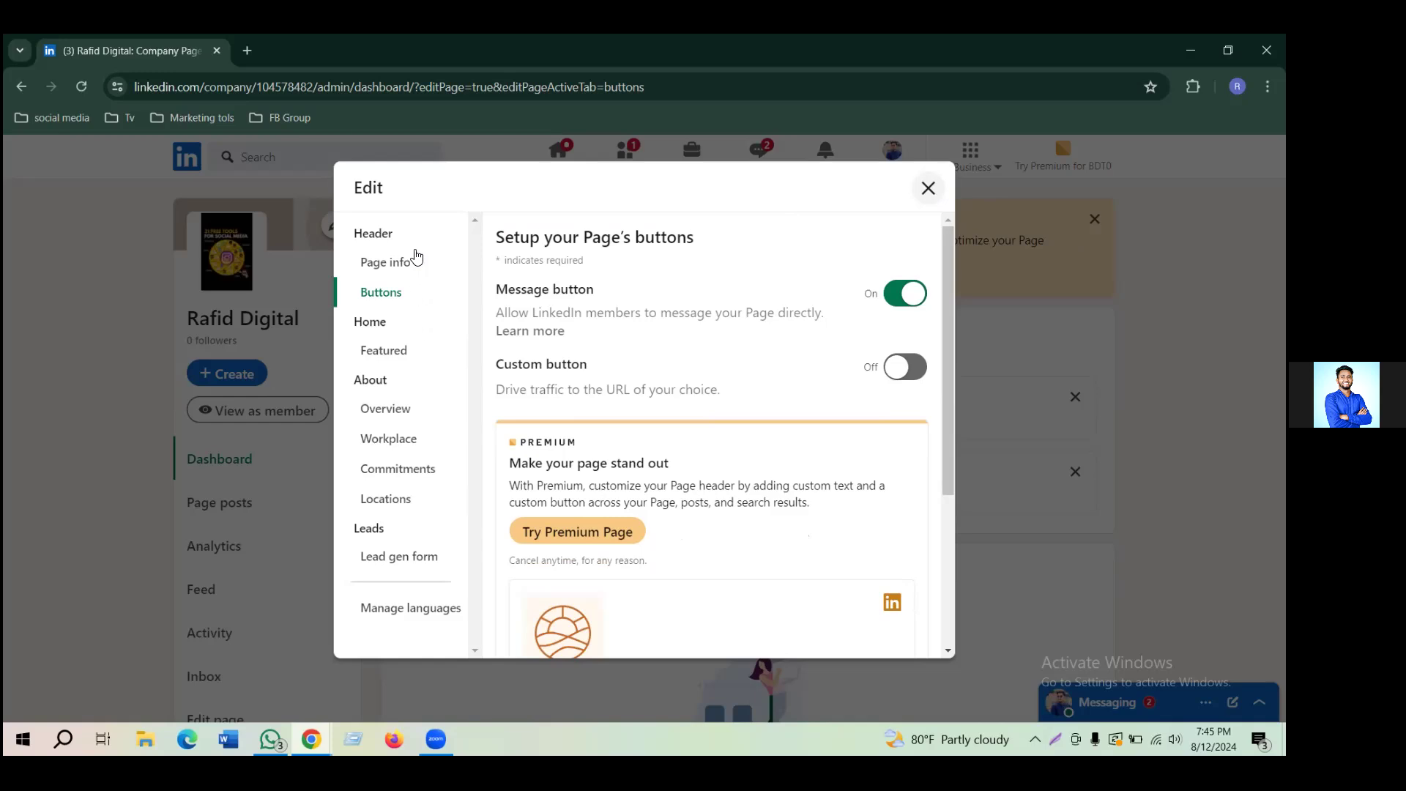
Open the management page for the content featured on the company's home page.
{"action": "left_click", "coordinate": [397, 353]}
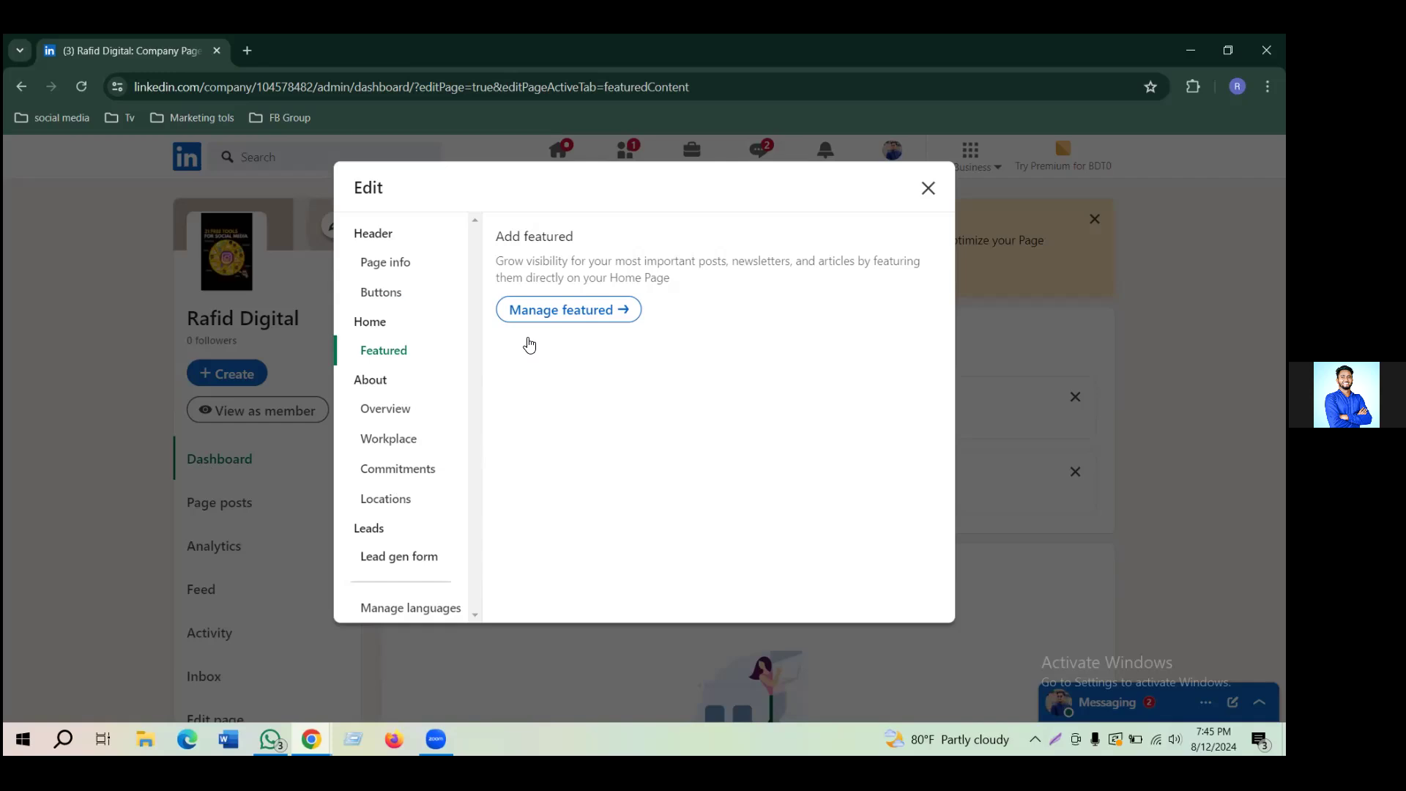
{"action": "left_click", "coordinate": [572, 309]}
{"action": "left_click", "coordinate": [558, 317]}
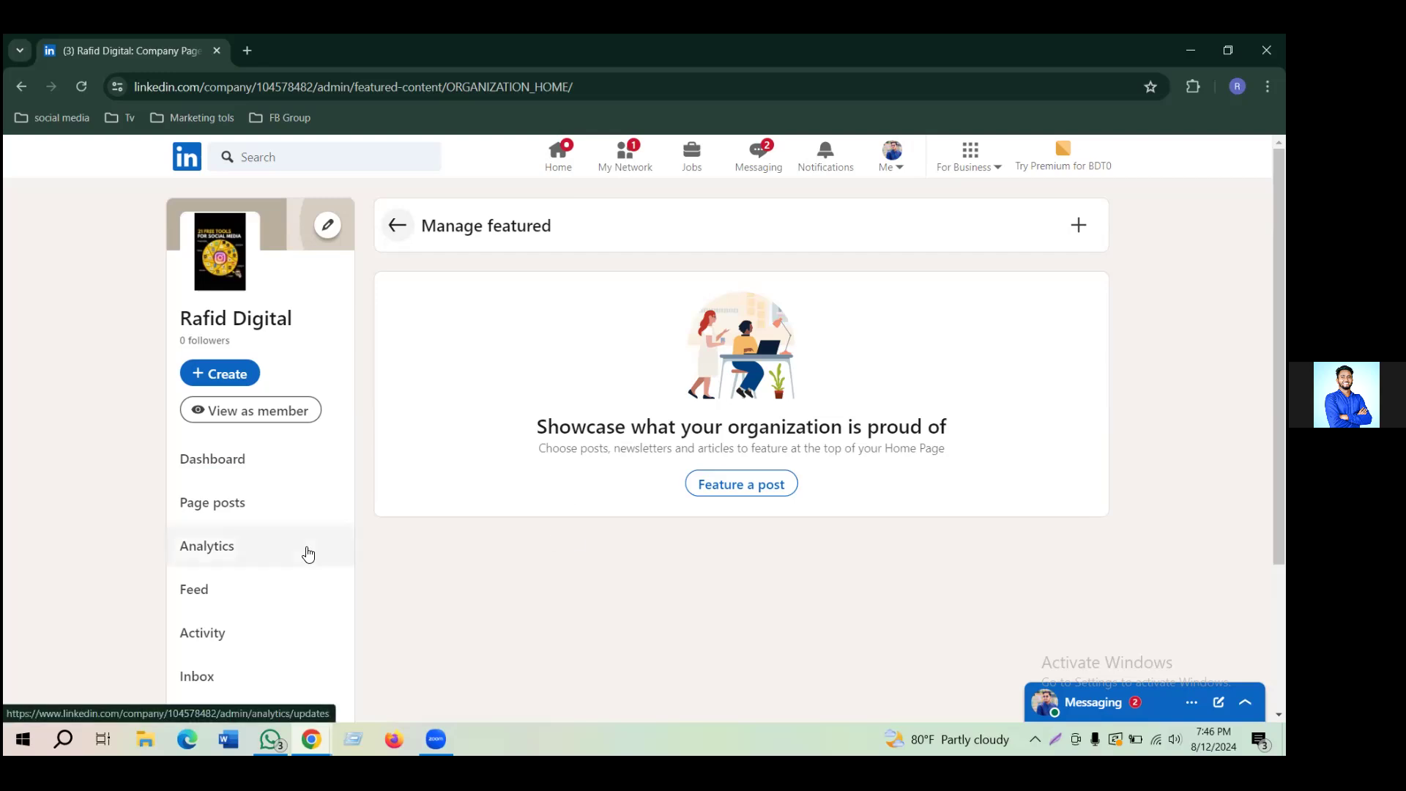
Start a page post with the text "DFBJFV" and discard it without saving a draft.
{"action": "left_click", "coordinate": [213, 374]}
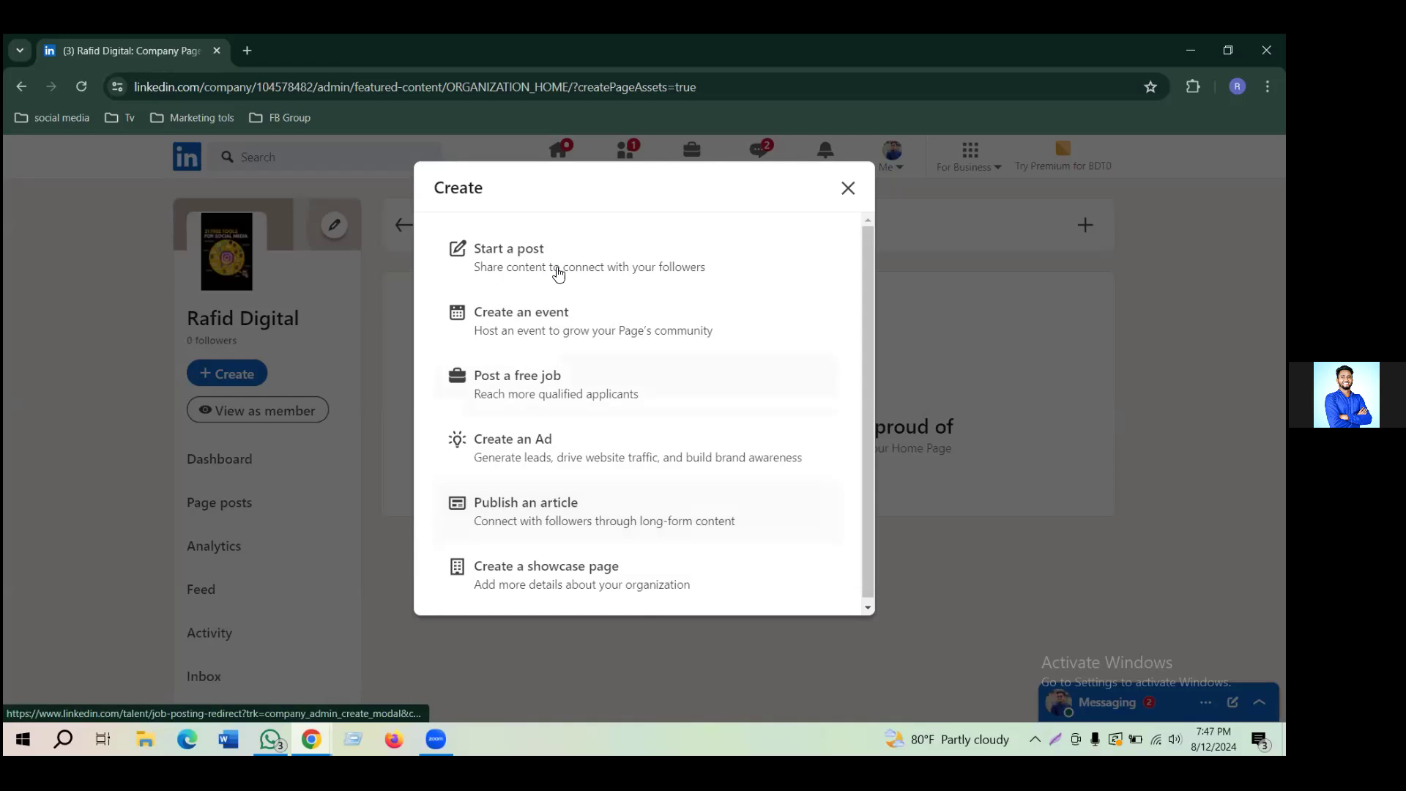
{"action": "left_click", "coordinate": [516, 324]}
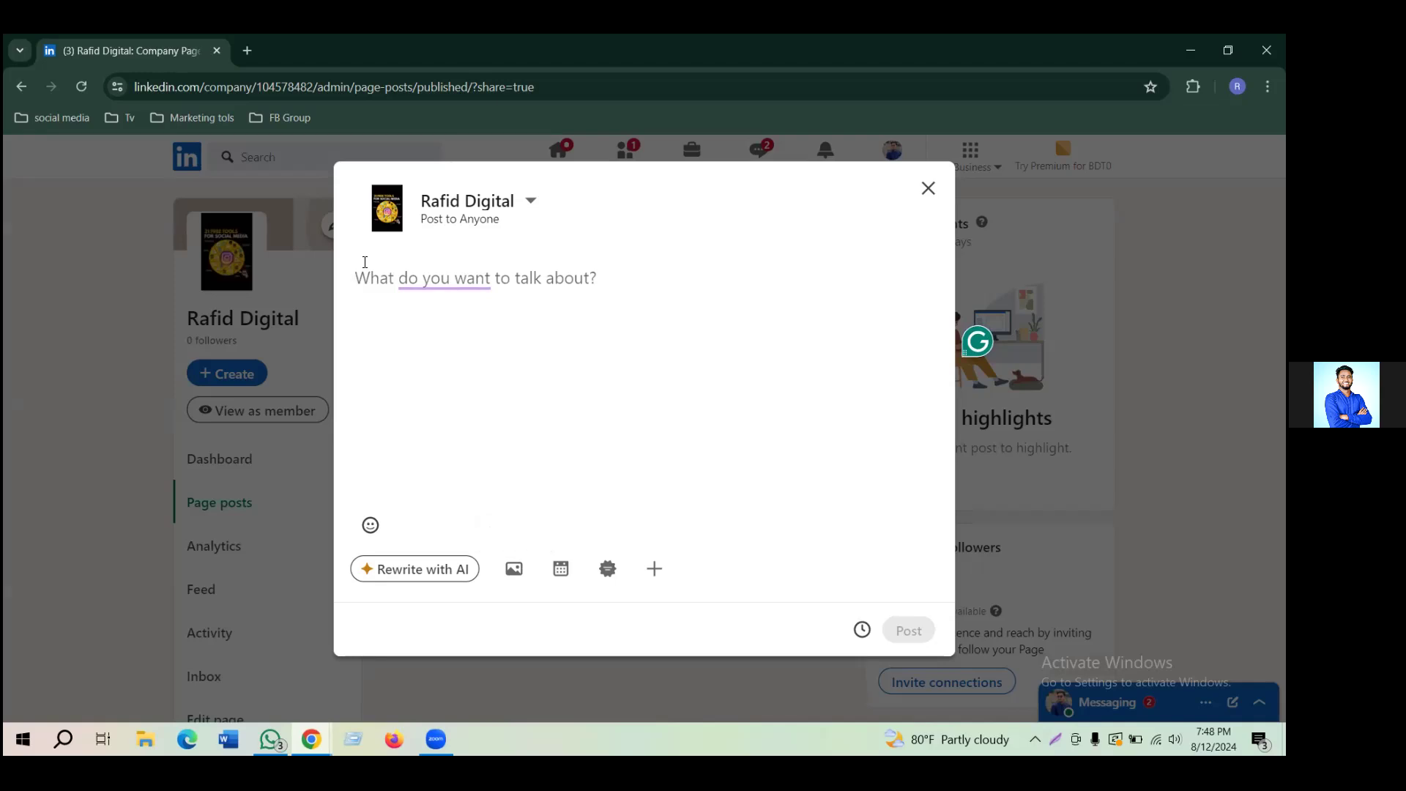
{"action": "type", "text": "DFBJFV"}
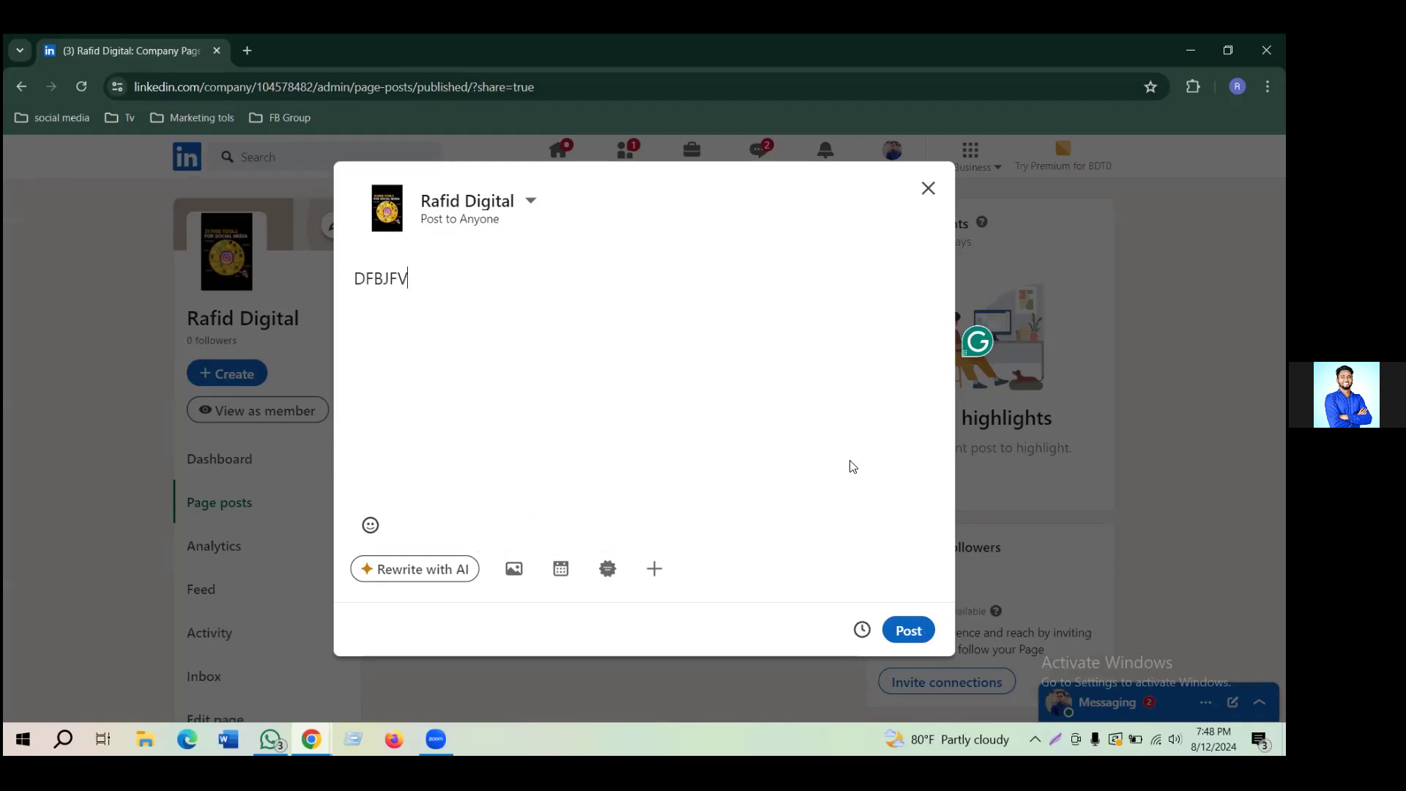
{"action": "left_click", "coordinate": [927, 188]}
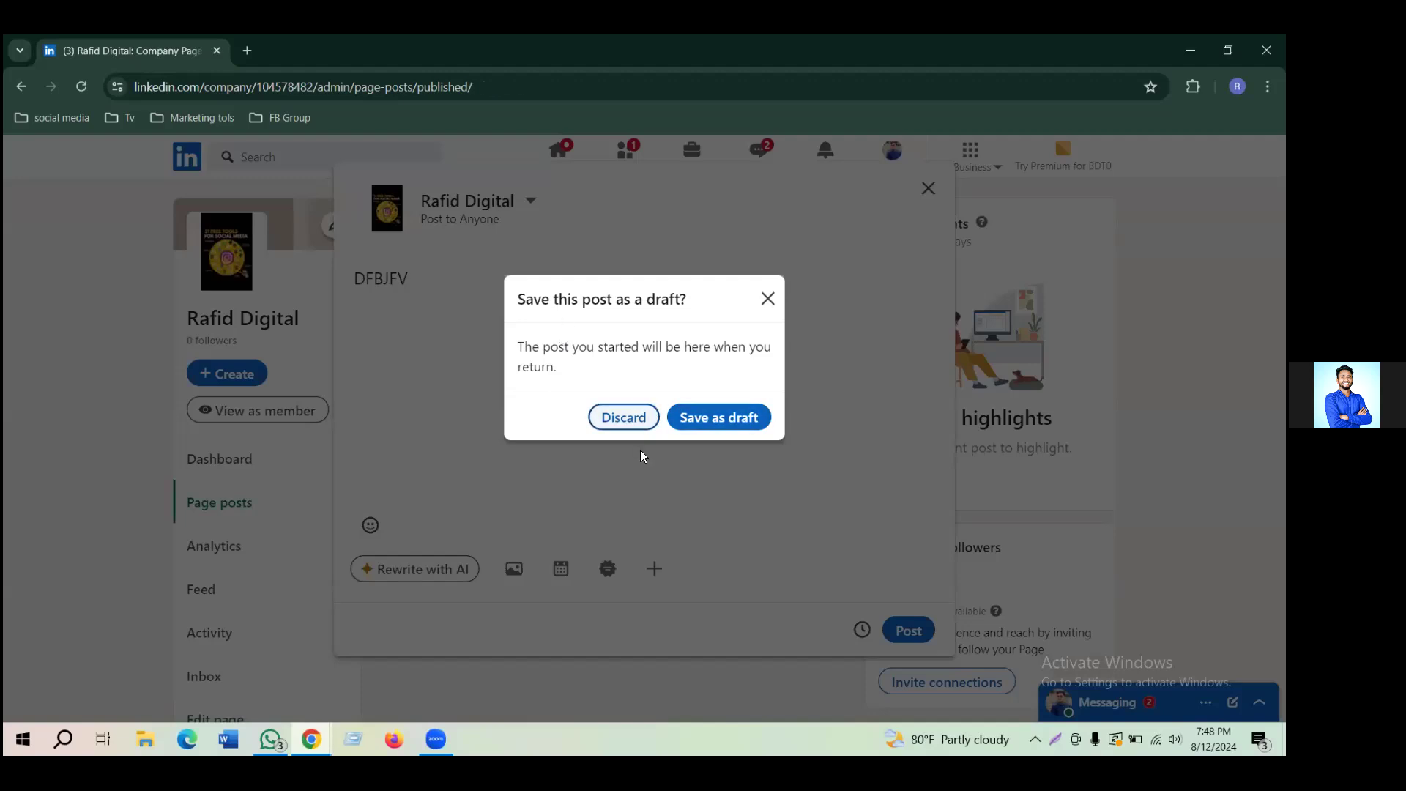
{"action": "left_click", "coordinate": [630, 423]}
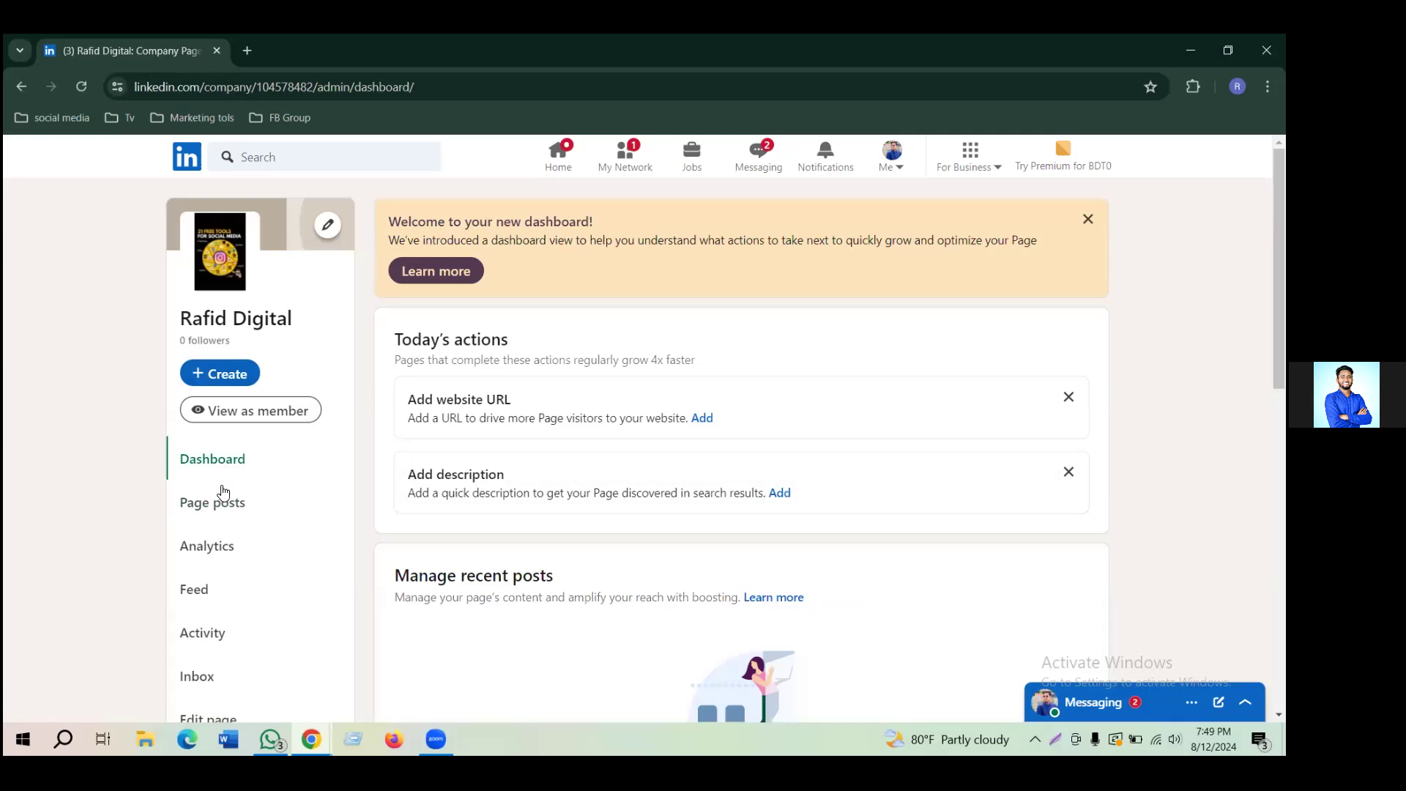
Open the page's list of connections to invite as followers and check the invitation credits and their refill date.
{"action": "scroll", "coordinate": [218, 510], "scroll_direction": "down", "scroll_amount": 1}
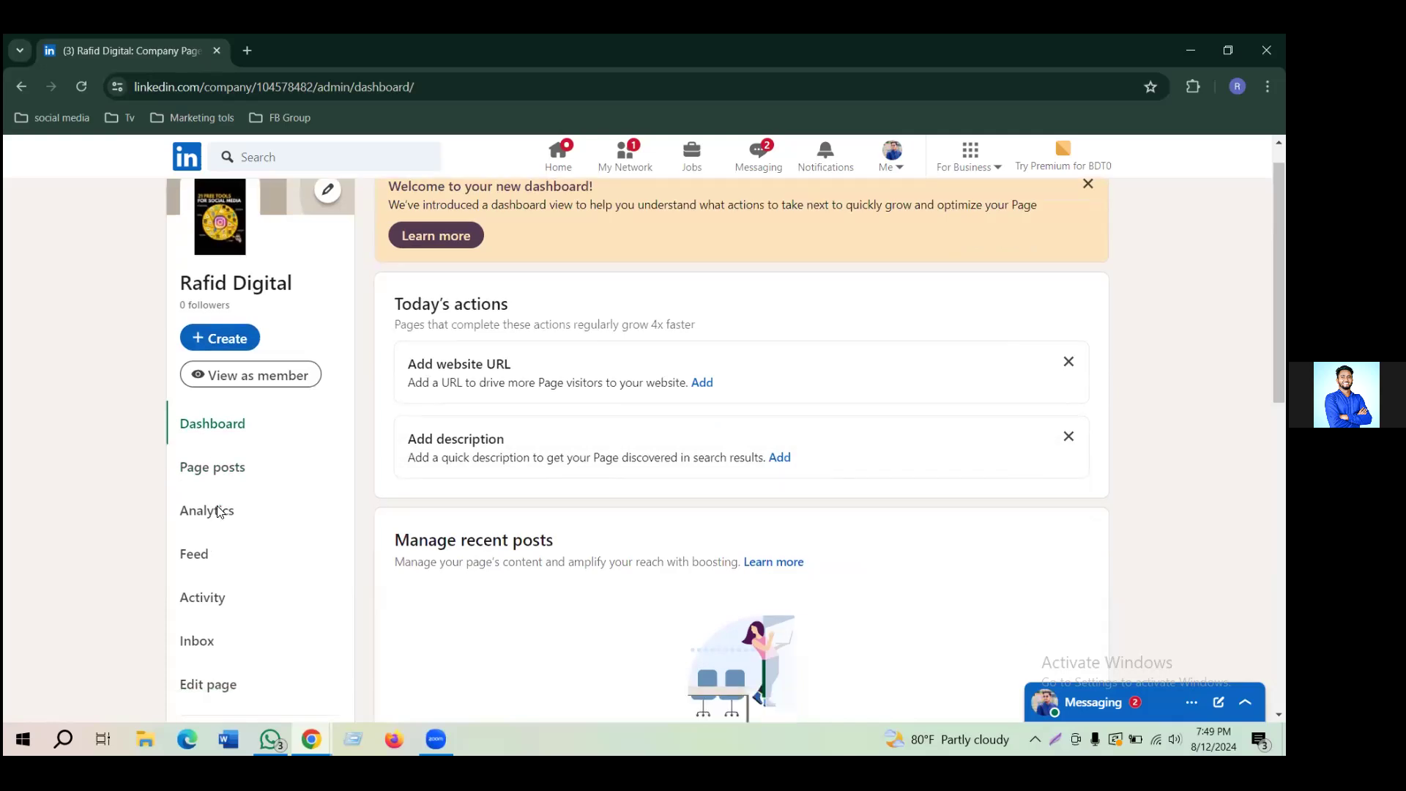
{"action": "scroll", "coordinate": [218, 510], "scroll_direction": "down", "scroll_amount": 3}
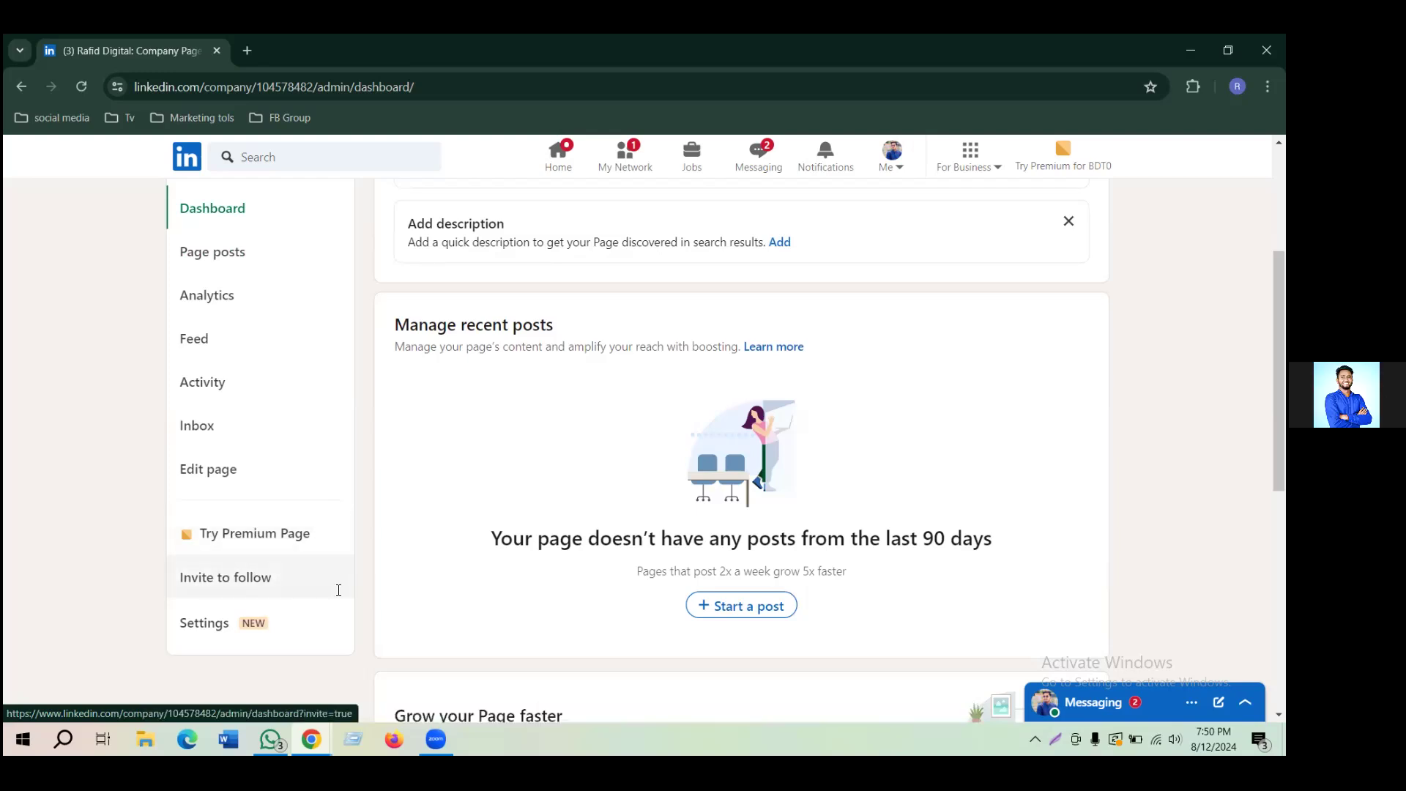
{"action": "left_click", "coordinate": [295, 572]}
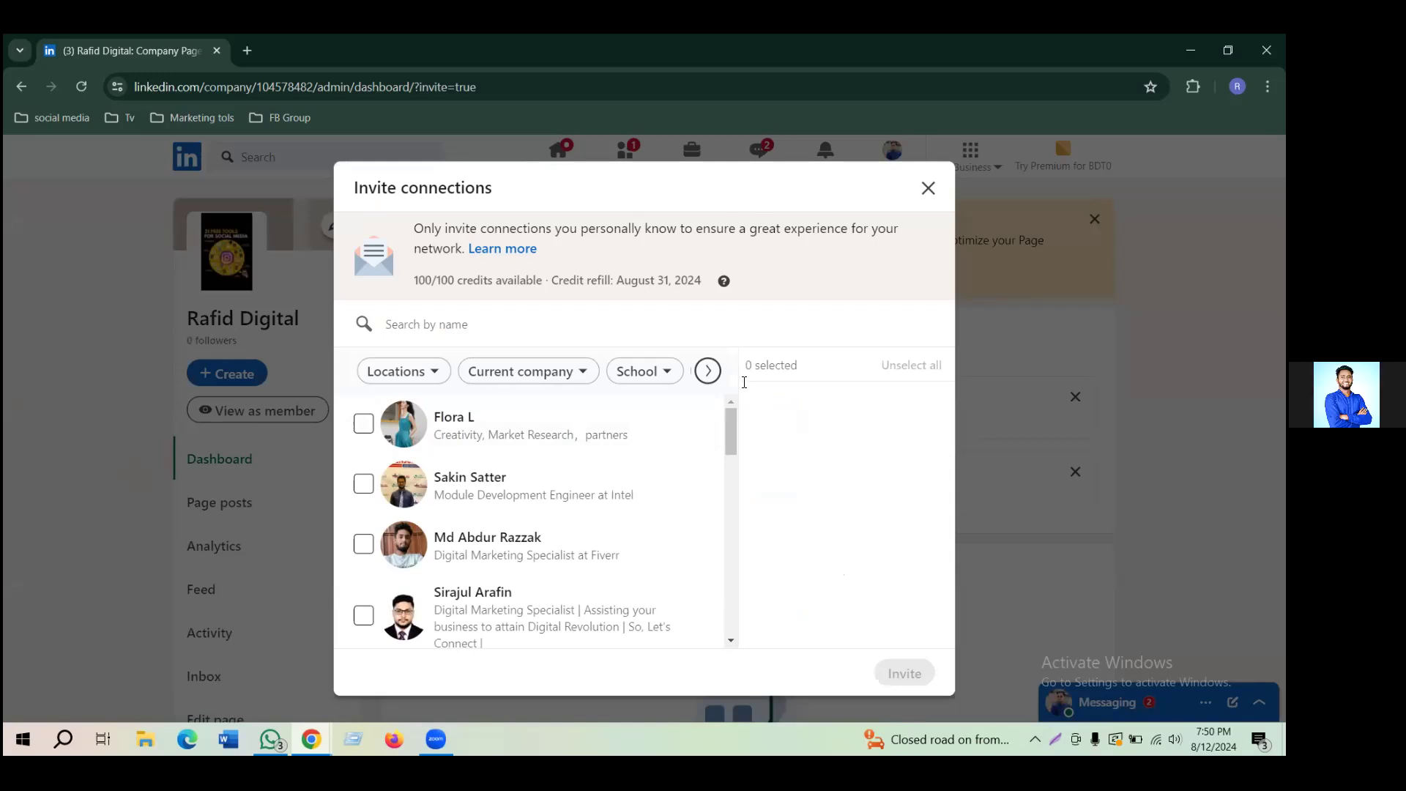
{"action": "left_click_drag", "start_coordinate": [545, 279], "coordinate": [598, 281]}
{"action": "left_click", "coordinate": [643, 285]}
Select the first two connections, invite them to follow the page, recheck the invitation credits and close the dialog.
{"action": "left_click", "coordinate": [363, 423]}
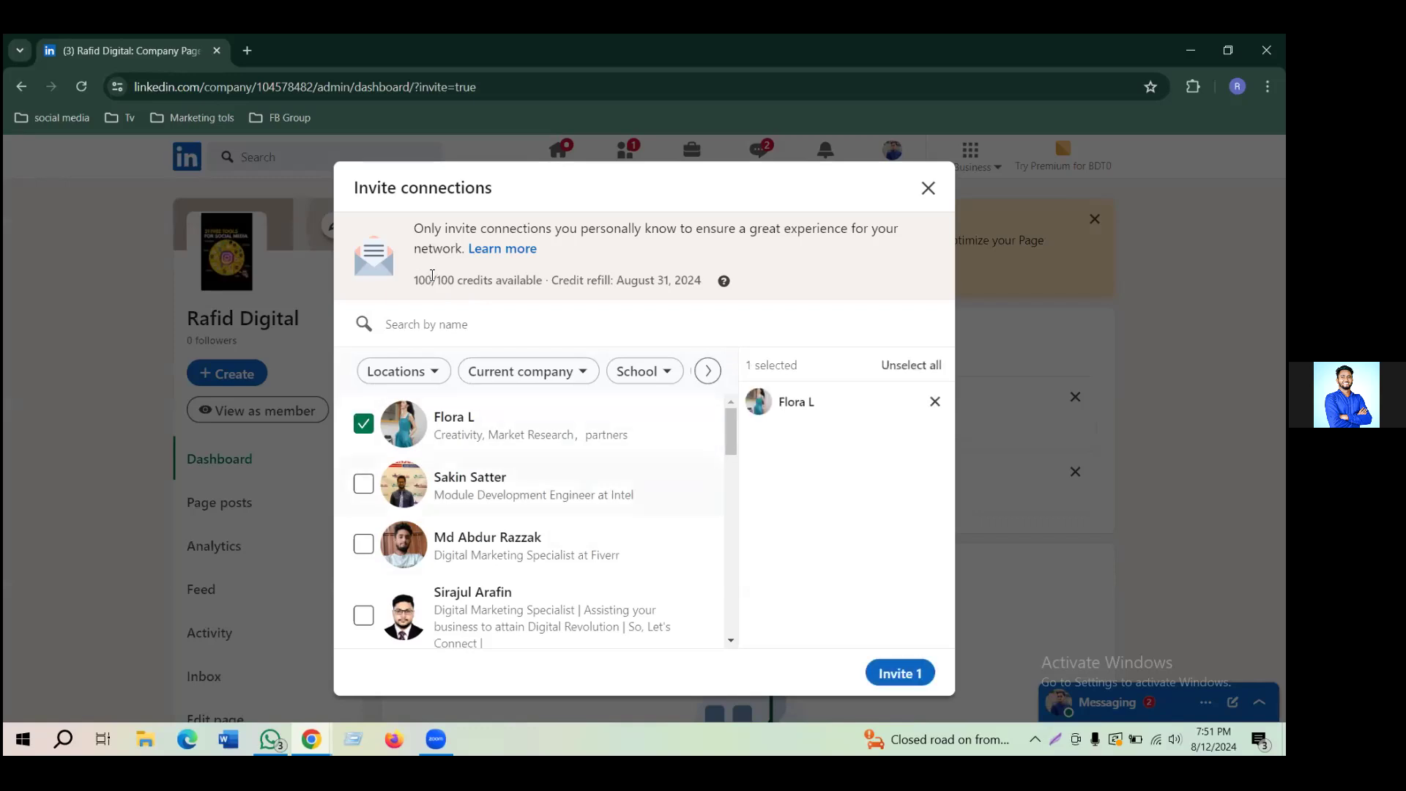
{"action": "left_click", "coordinate": [363, 483]}
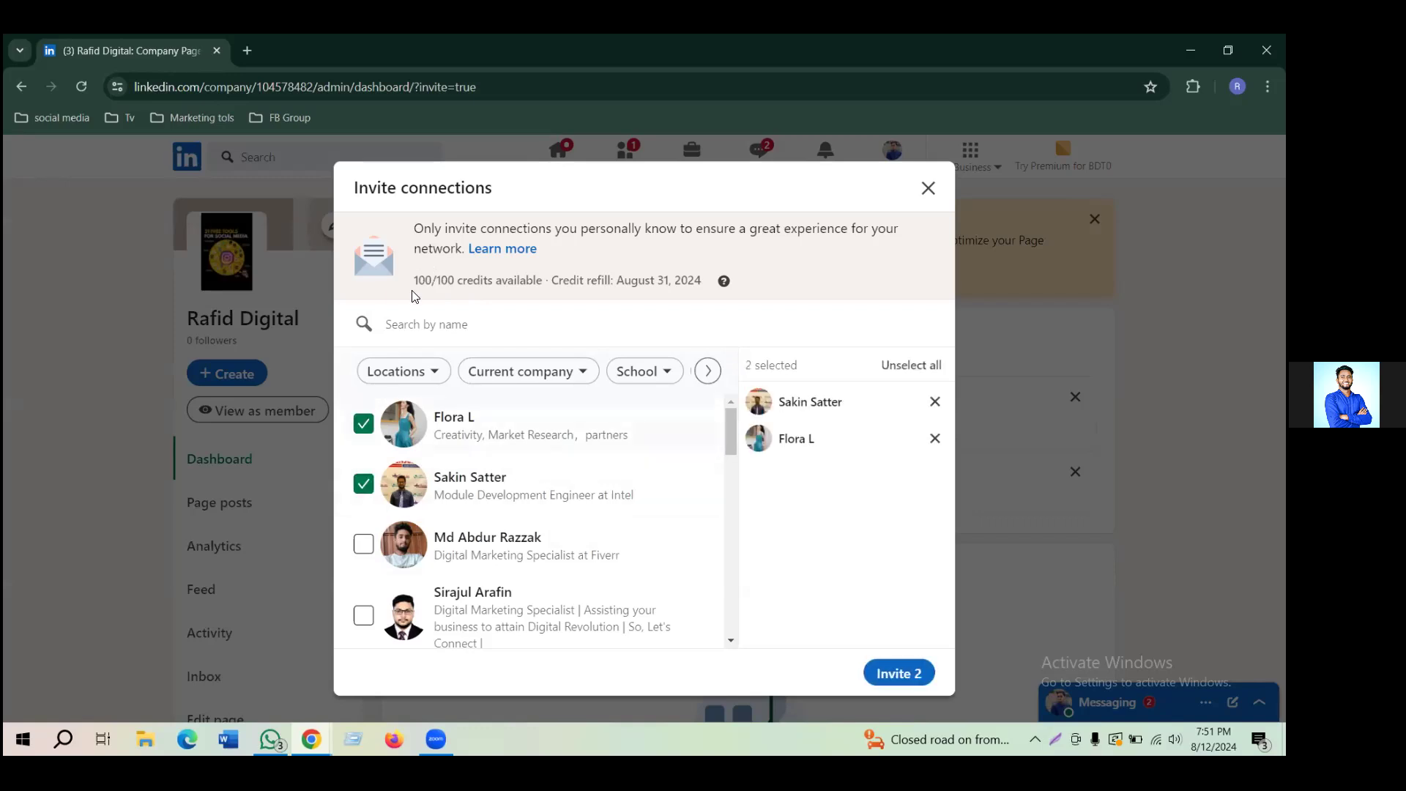
{"action": "left_click", "coordinate": [894, 667]}
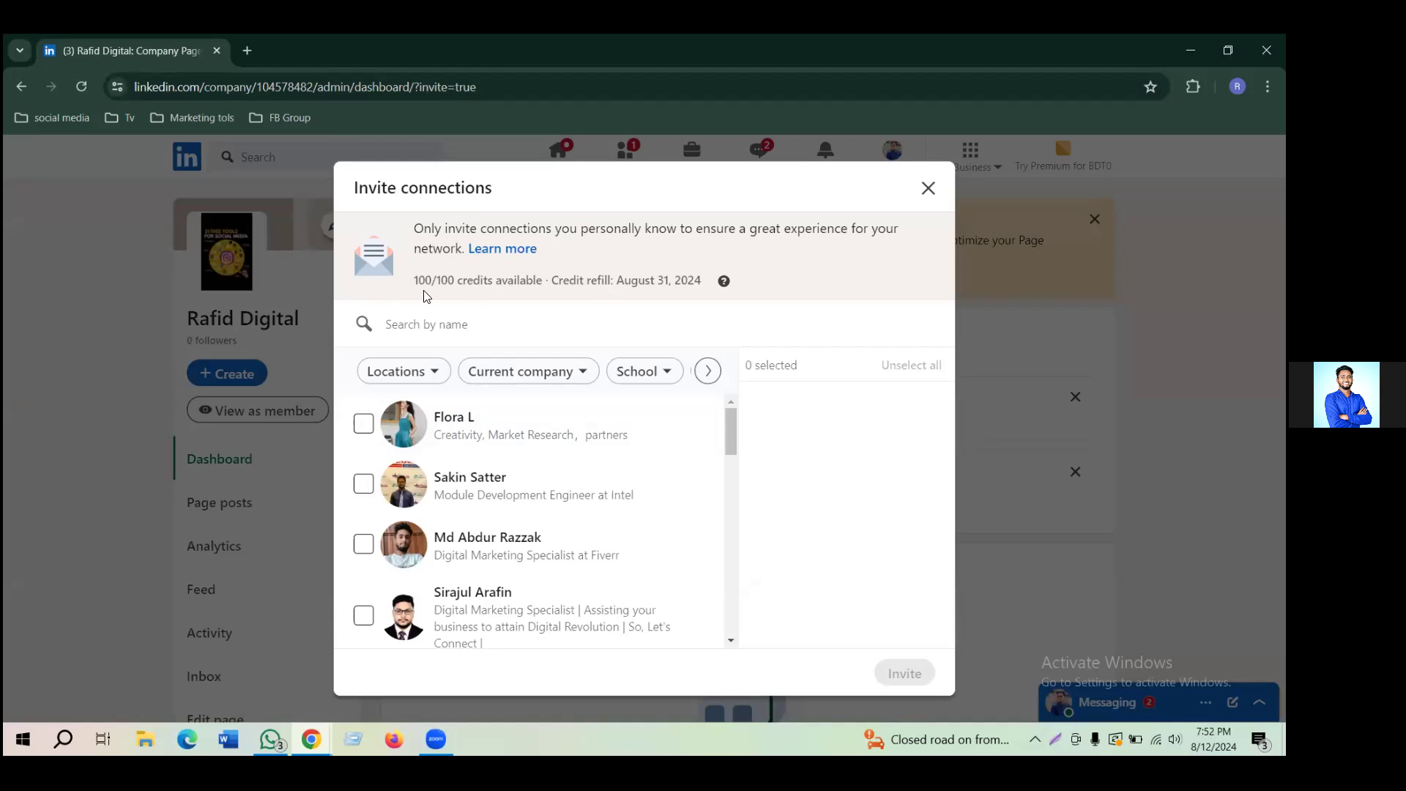
{"action": "left_click_drag", "start_coordinate": [456, 282], "coordinate": [417, 277]}
{"action": "left_click", "coordinate": [414, 274]}
{"action": "left_click", "coordinate": [927, 187]}
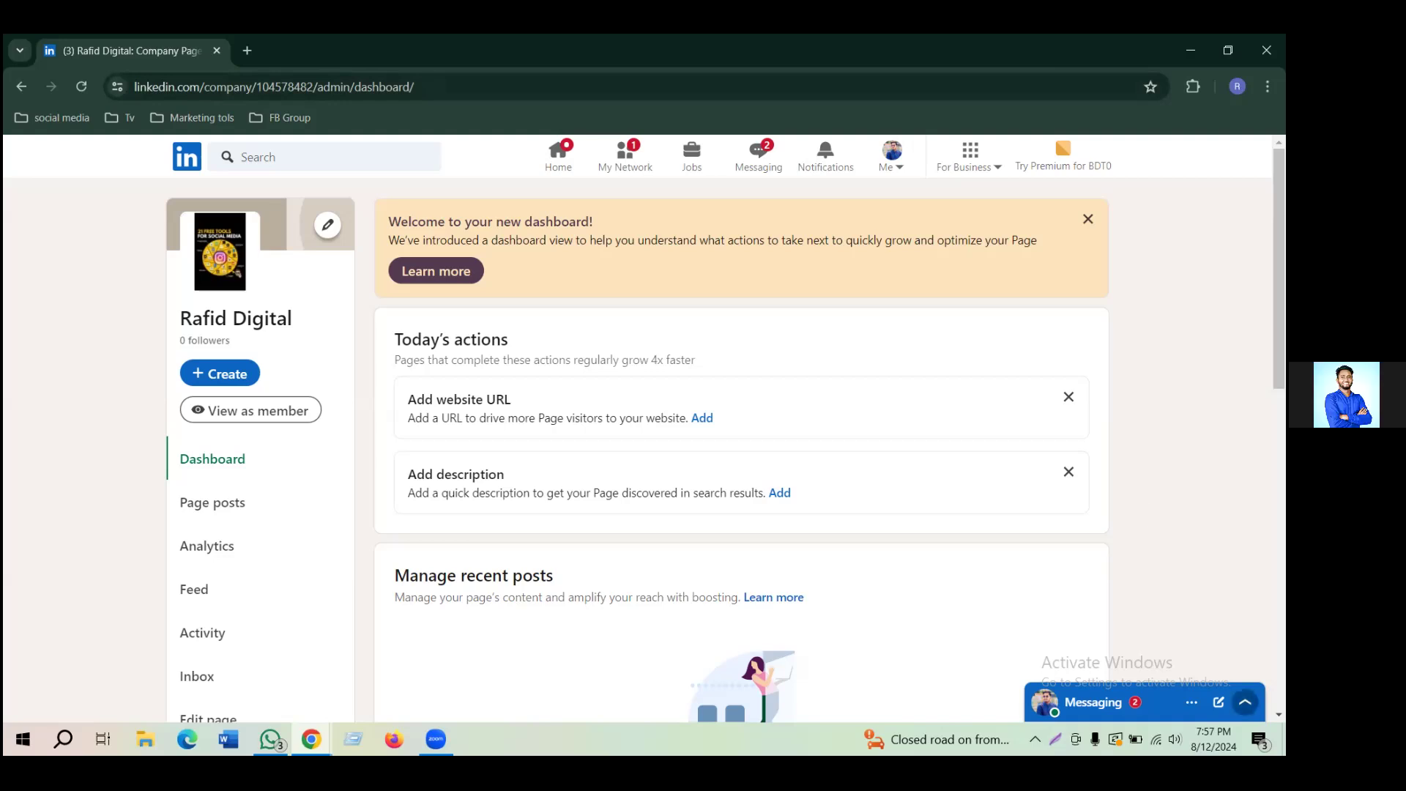
Expand the messaging overlay and select the LinkedIn Offer conversation in the focused messages.
{"action": "left_click", "coordinate": [1245, 701]}
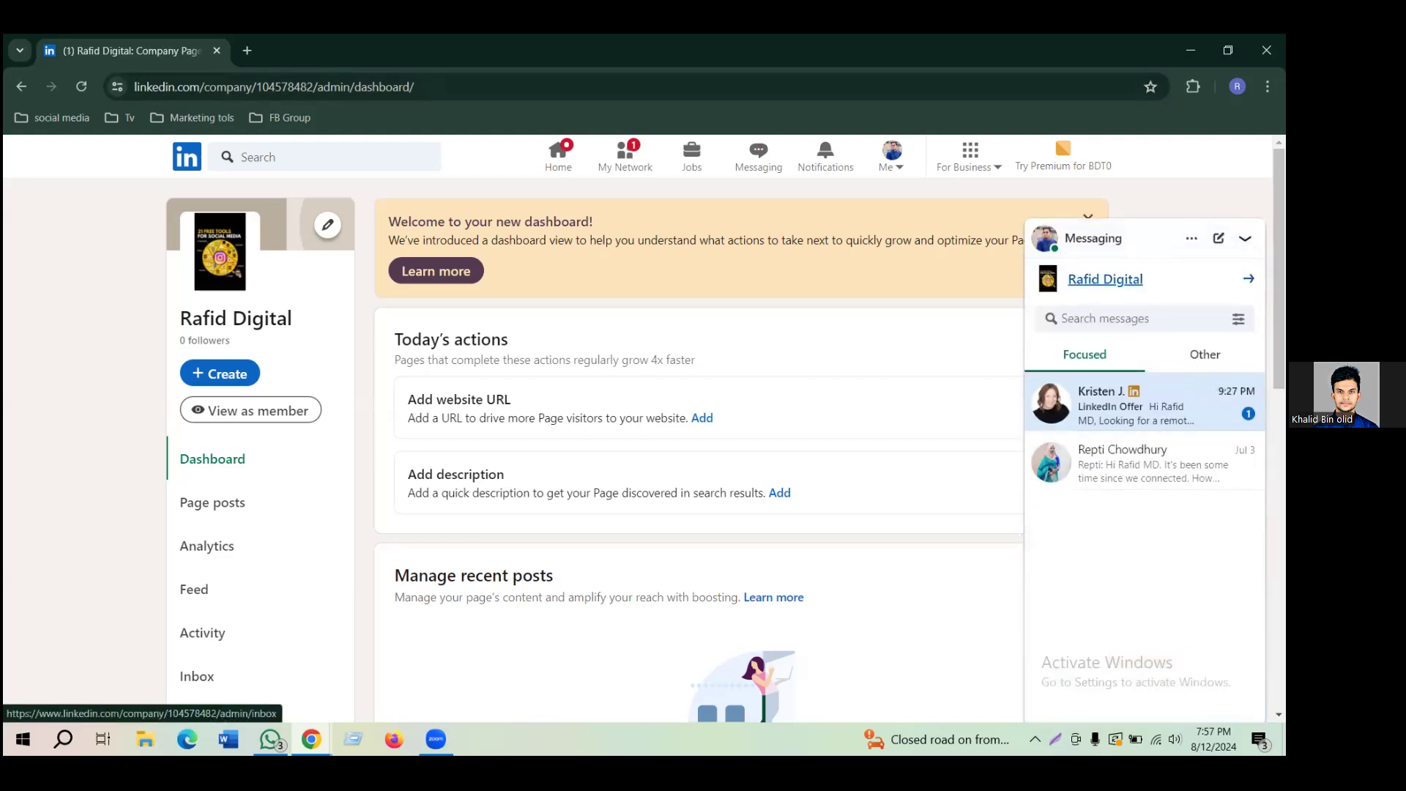
{"action": "left_click", "coordinate": [1245, 238]}
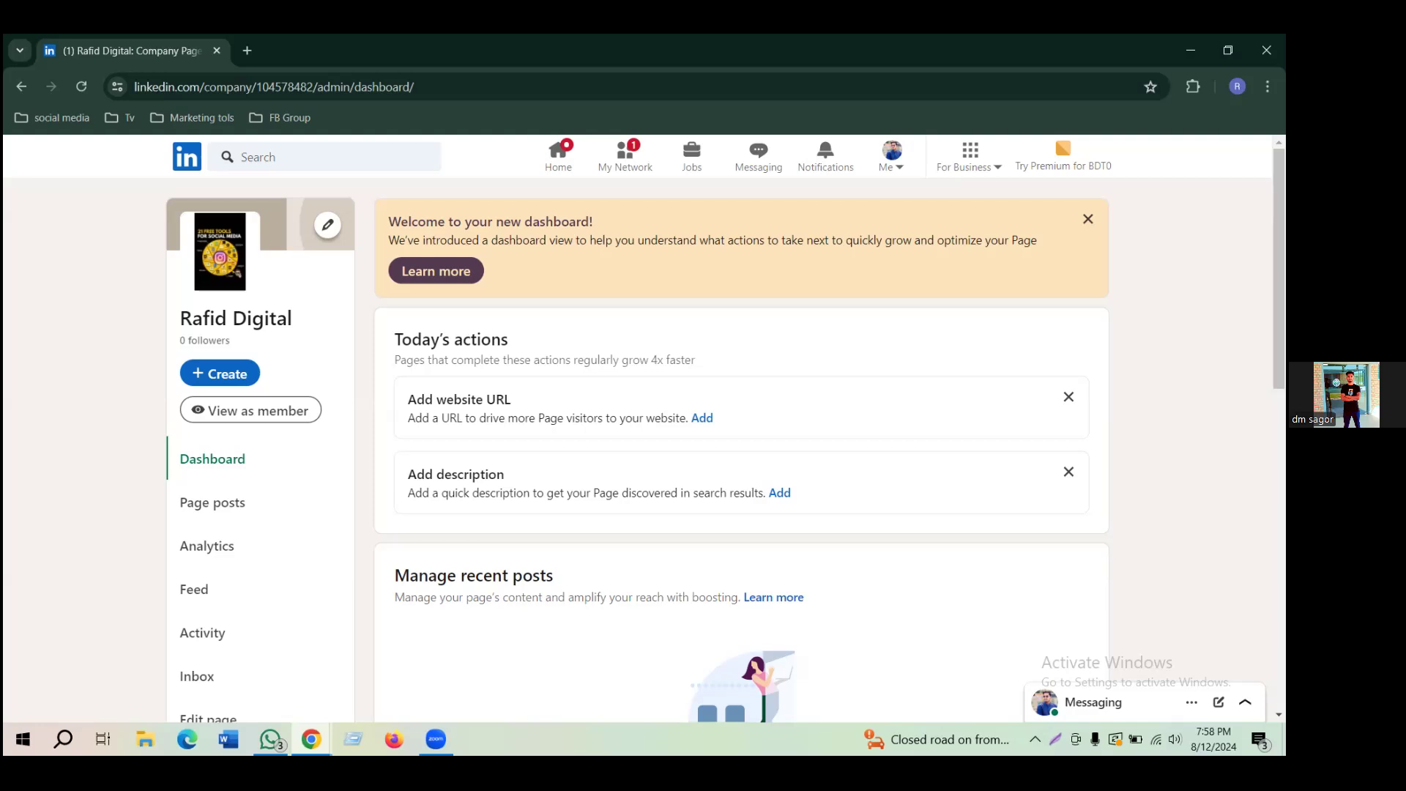
{"action": "left_click", "coordinate": [1245, 702]}
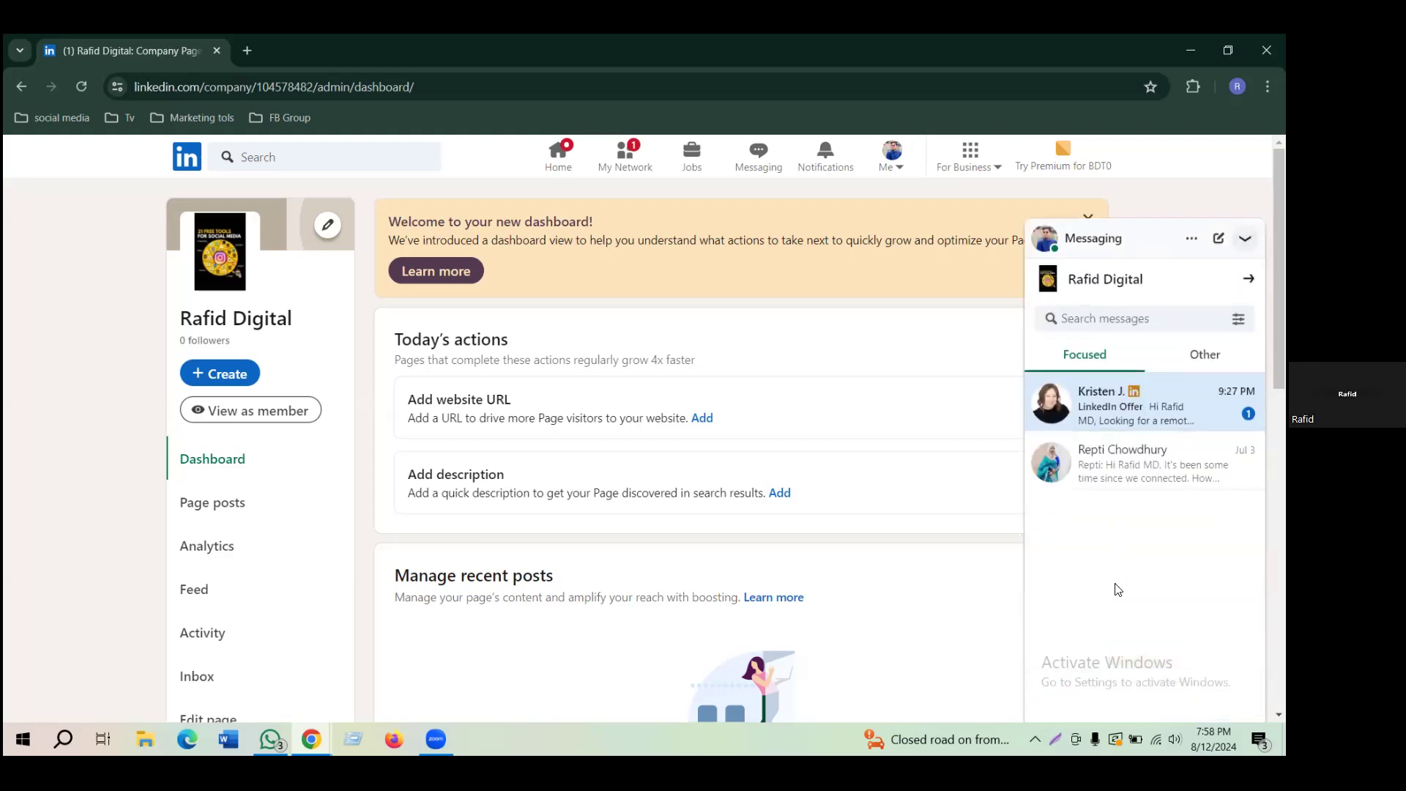
{"action": "left_click", "coordinate": [1145, 407]}
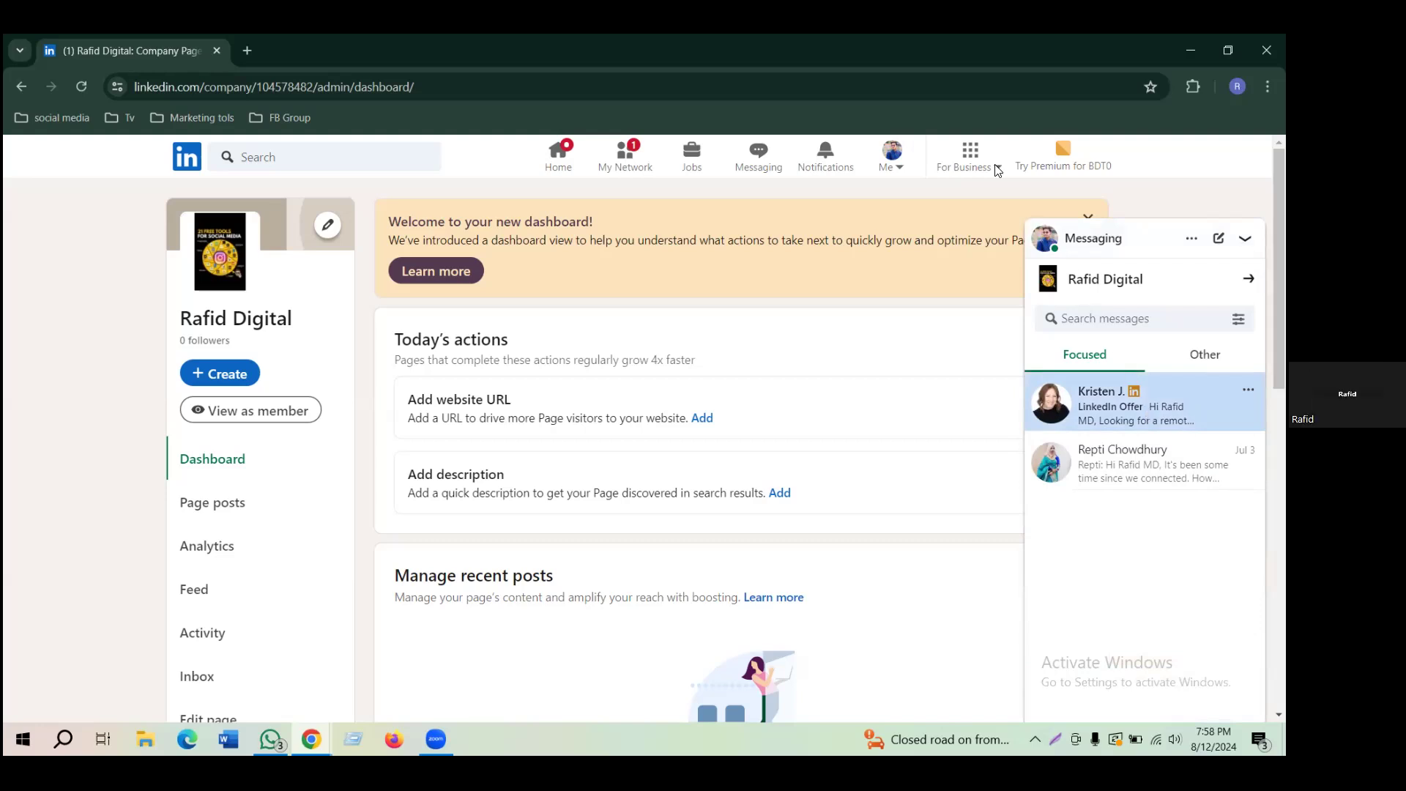